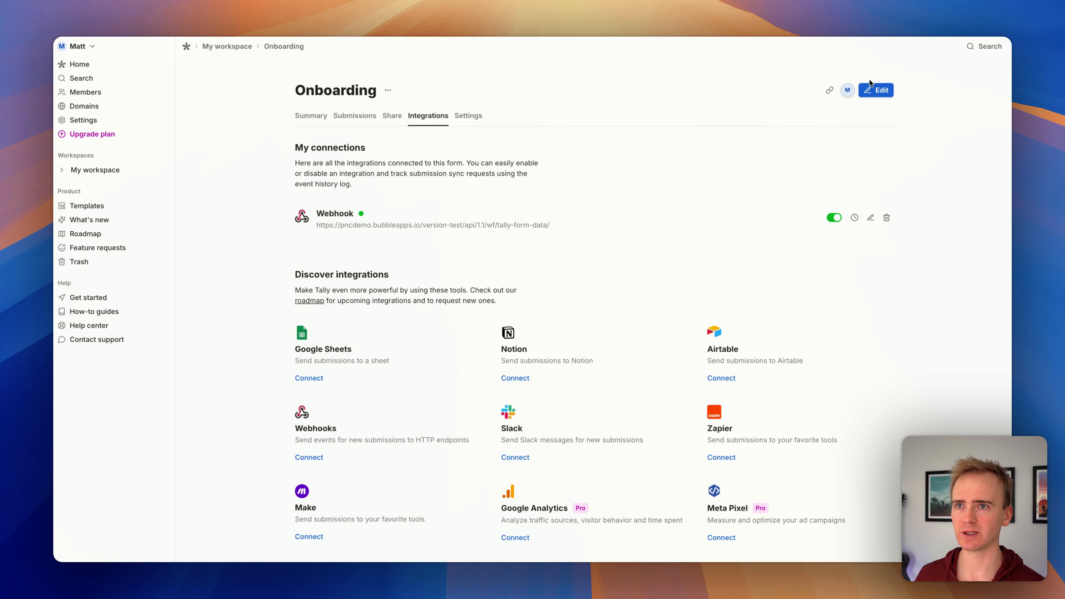
# Open the Onboarding form for editing and review its questions across all three pages
pyautogui.click(876, 90)
pyautogui.scroll(-5, 561, 265)
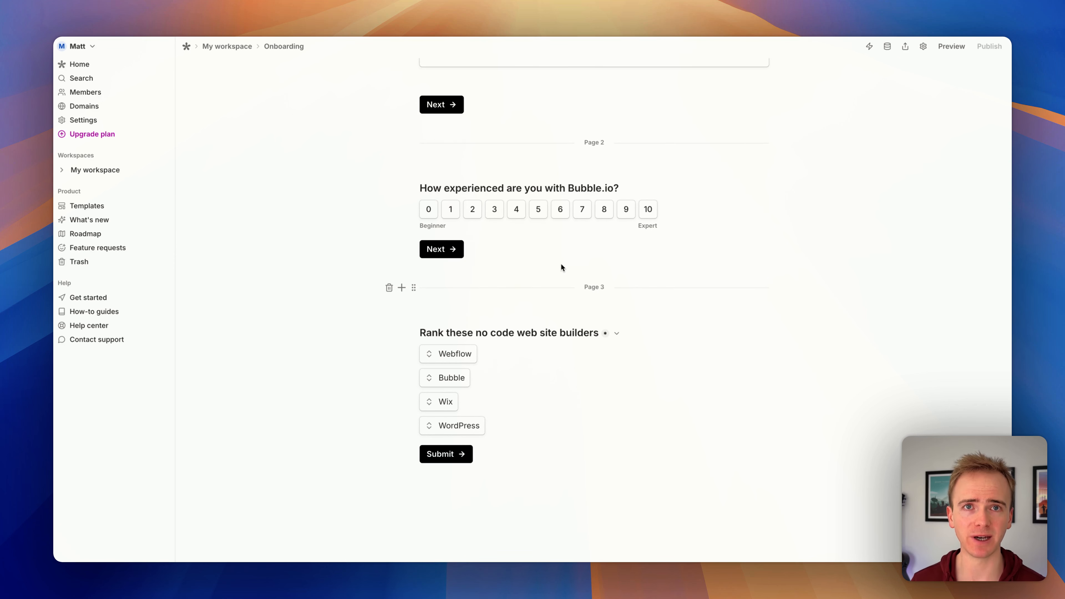
pyautogui.scroll(5, 561, 264)
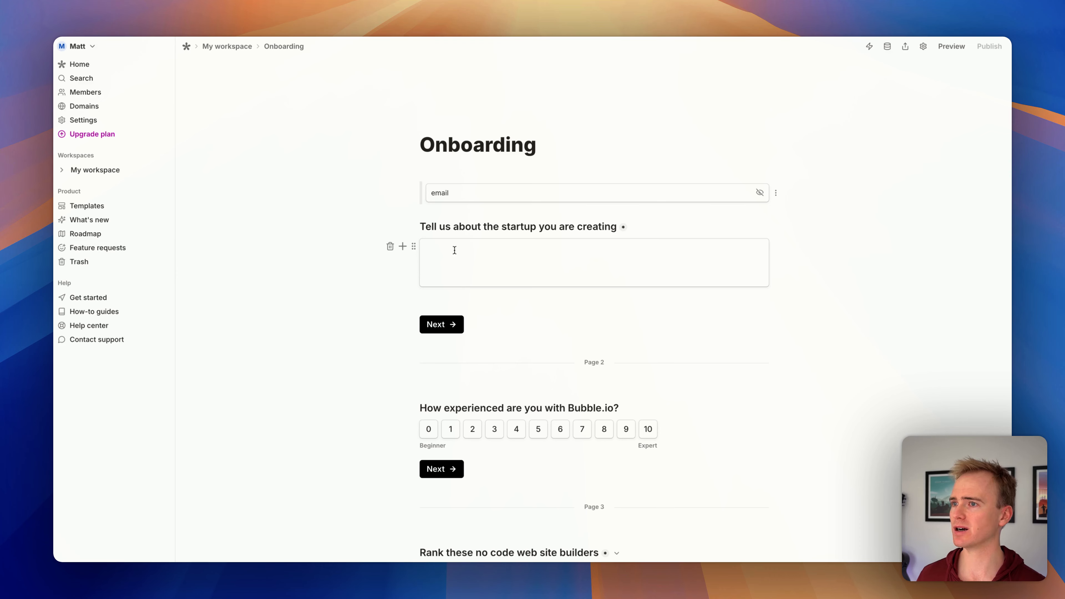
pyautogui.scroll(-5, 522, 263)
pyautogui.scroll(5, 522, 263)
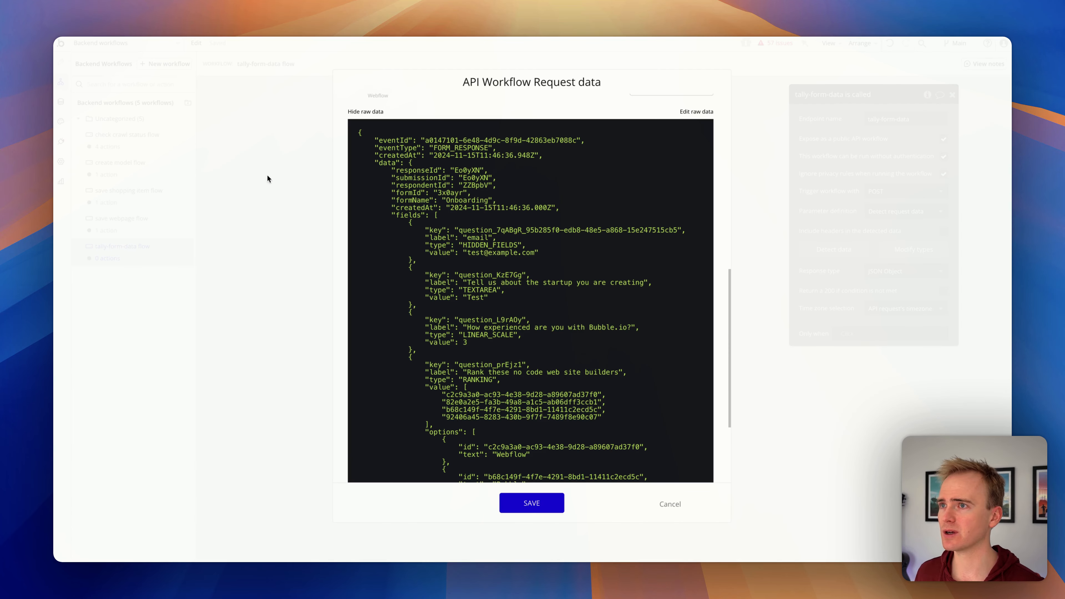
# Save the API workflow request data in Bubble and reopen its types to inspect the hidden email field in the raw data
pyautogui.click(537, 504)
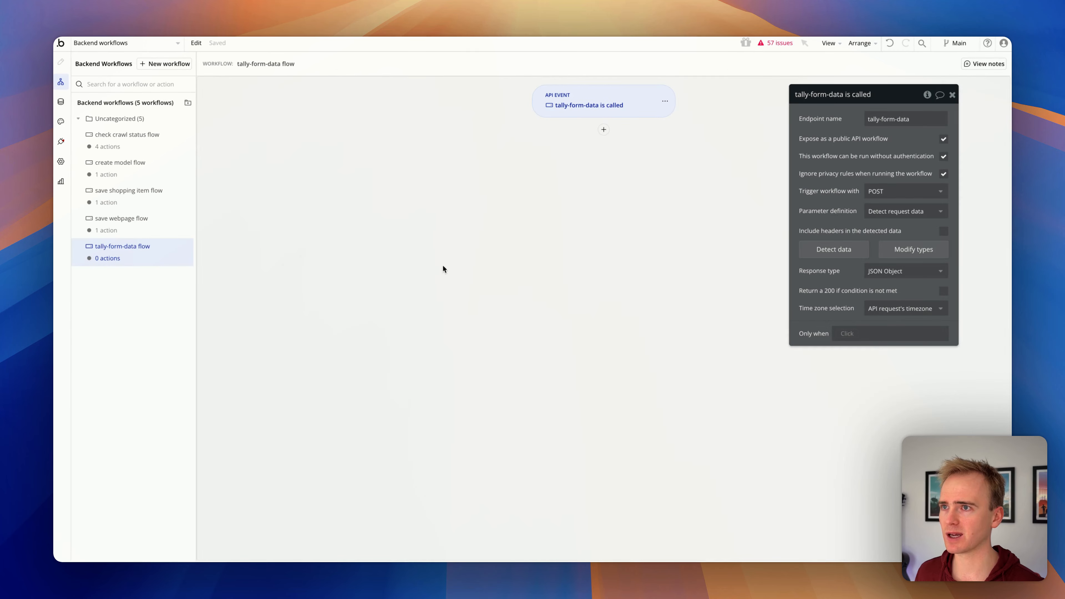
pyautogui.click(914, 249)
pyautogui.scroll(-4, 514, 312)
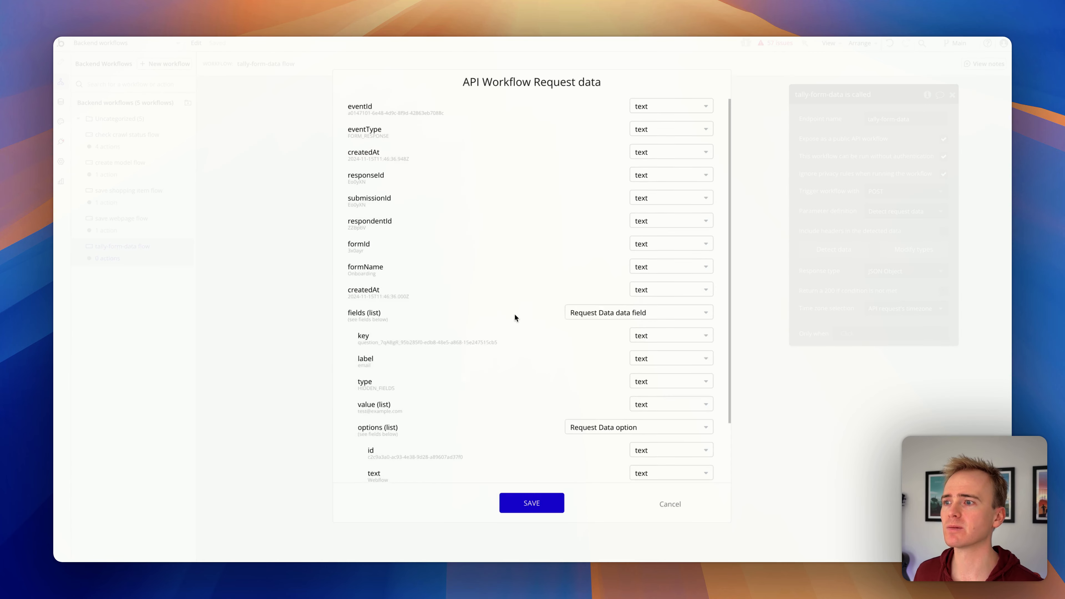
pyautogui.click(367, 464)
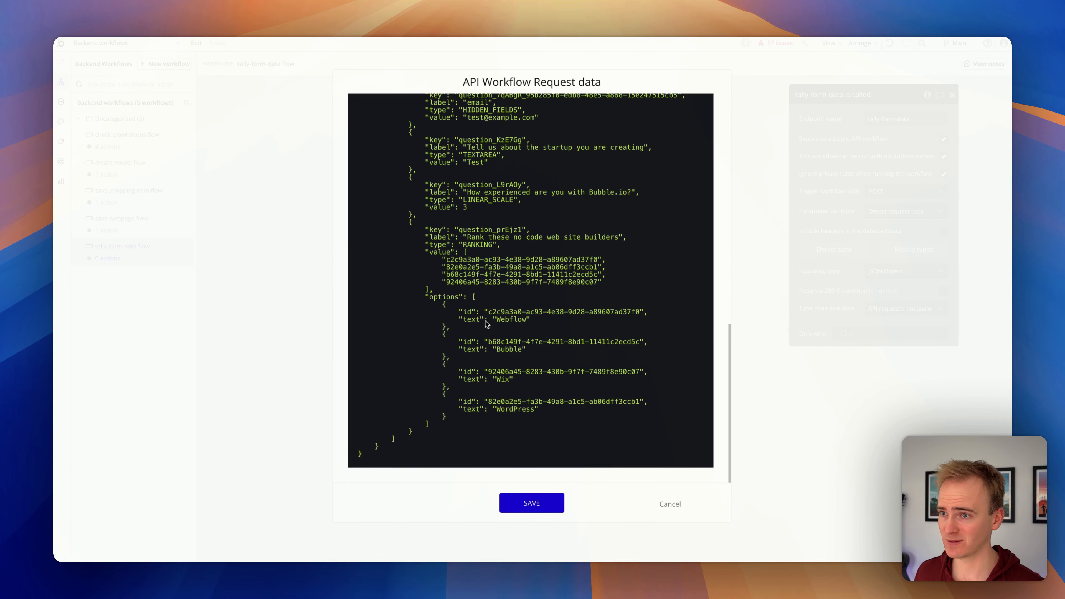
pyautogui.scroll(2, 503, 306)
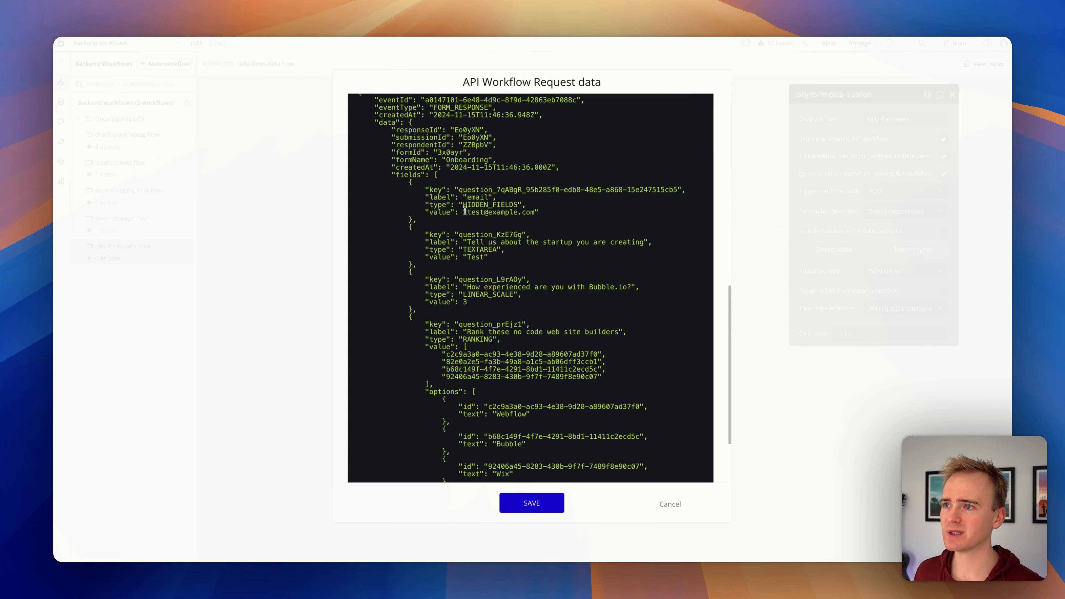
pyautogui.moveTo(467, 212); pyautogui.dragTo(533, 212)
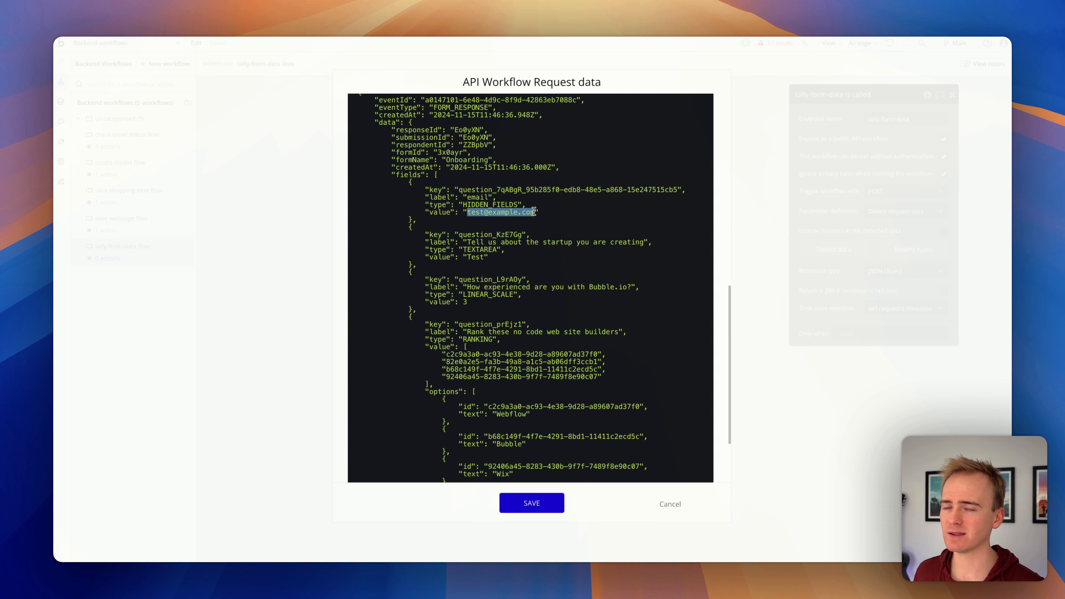
pyautogui.click(465, 196)
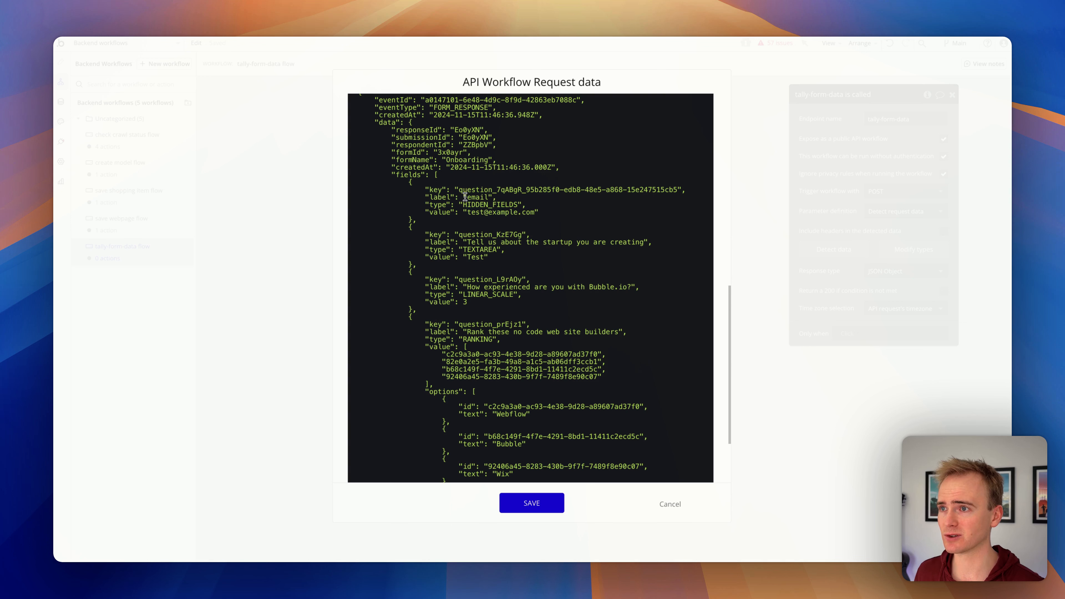
# Copy the complete question key of the hidden email field from the raw data and save the request data
pyautogui.moveTo(458, 189); pyautogui.dragTo(516, 191)
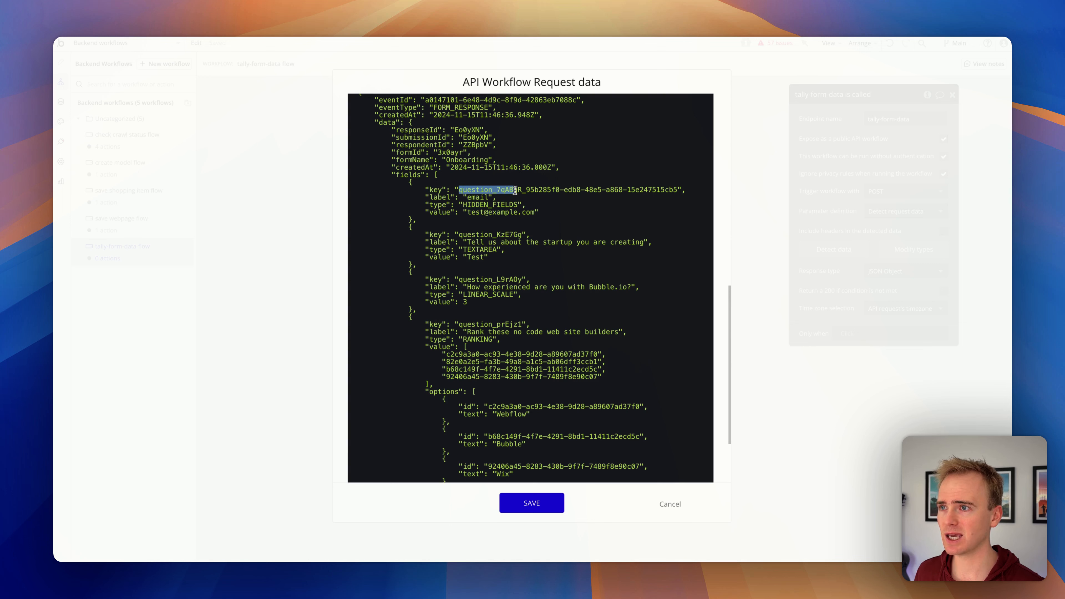
pyautogui.click(514, 192)
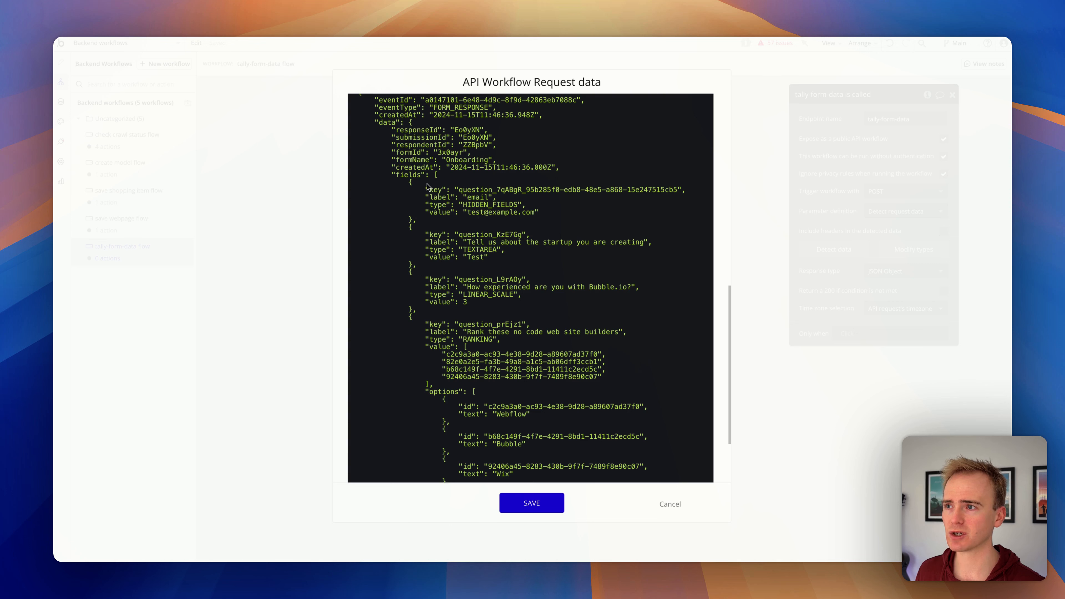
pyautogui.moveTo(421, 175); pyautogui.dragTo(678, 190)
pyautogui.click(464, 190)
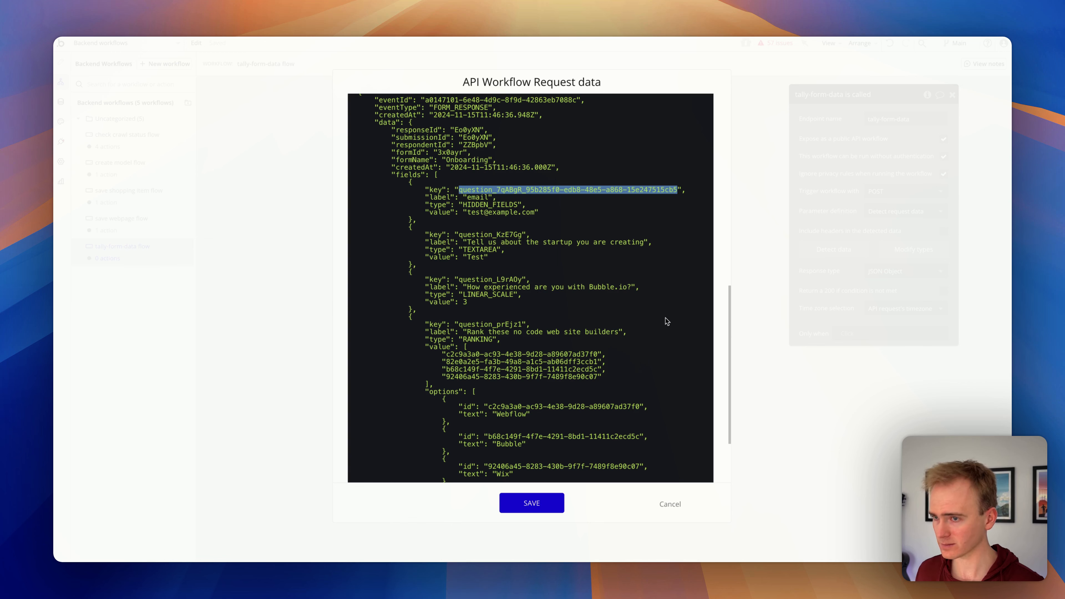
pyautogui.click(546, 504)
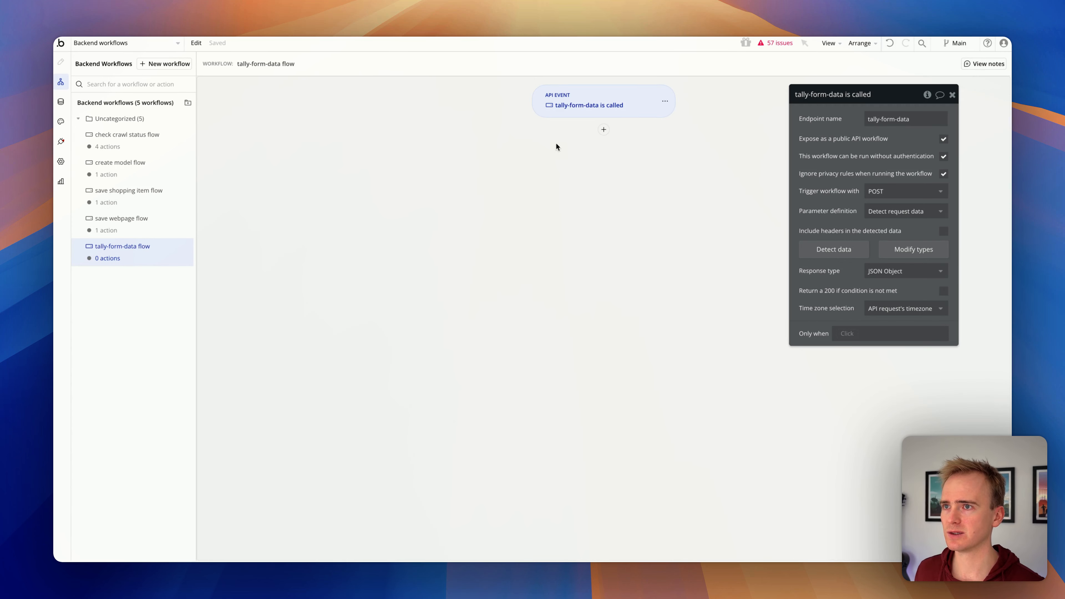
# Add a "Make changes to thing..." action as the first step of the tally-form-data workflow
pyautogui.click(604, 130)
pyautogui.write('make')
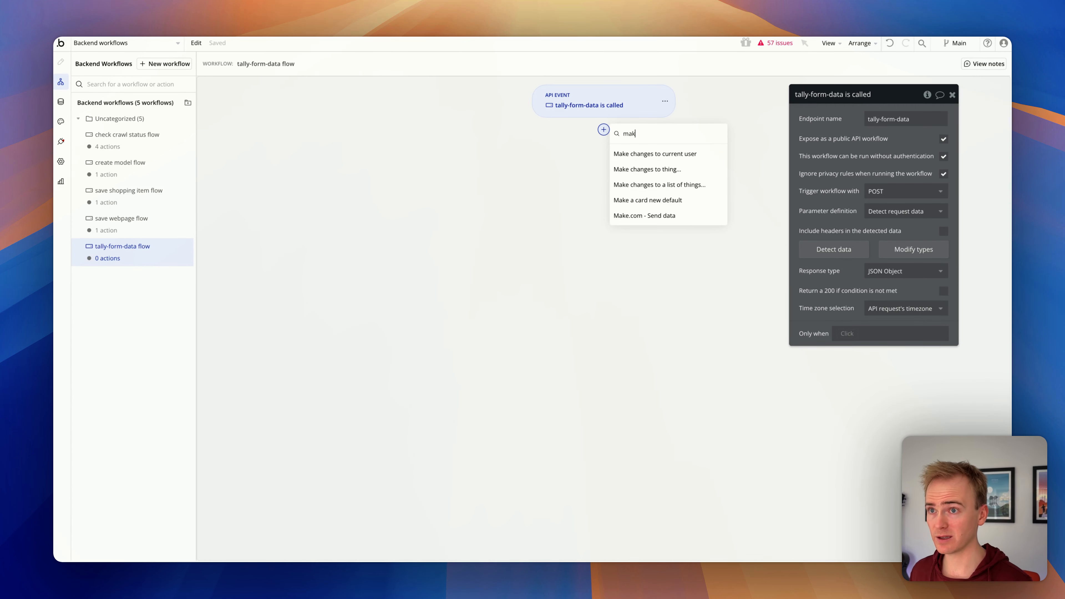
pyautogui.click(639, 169)
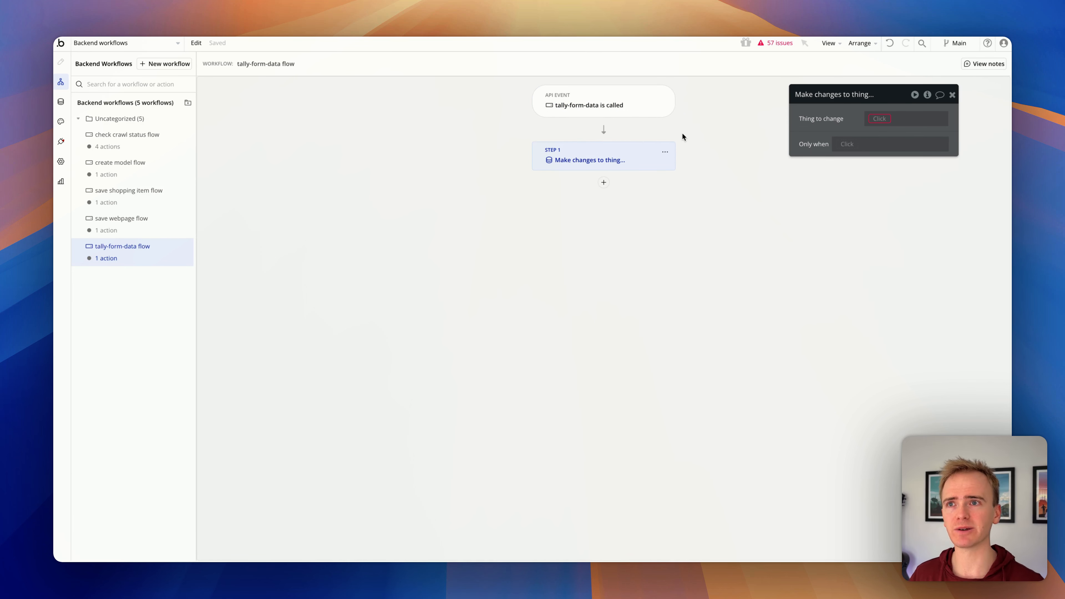
# Set the action's thing to change to a "Do a search for" expression with User as the data type
pyautogui.click(877, 120)
pyautogui.click(896, 156)
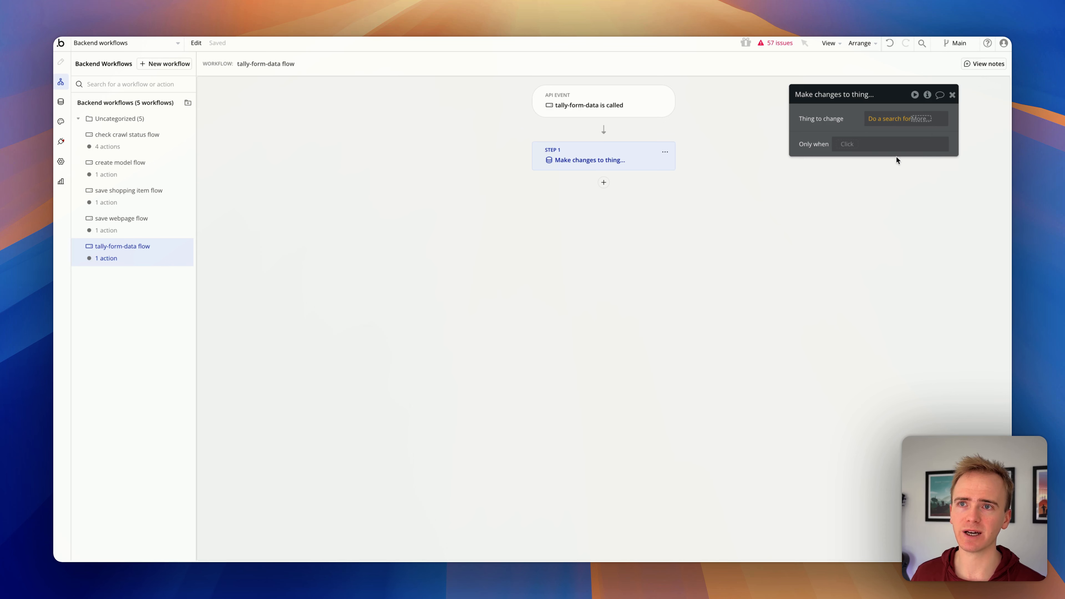
pyautogui.moveTo(879, 120)
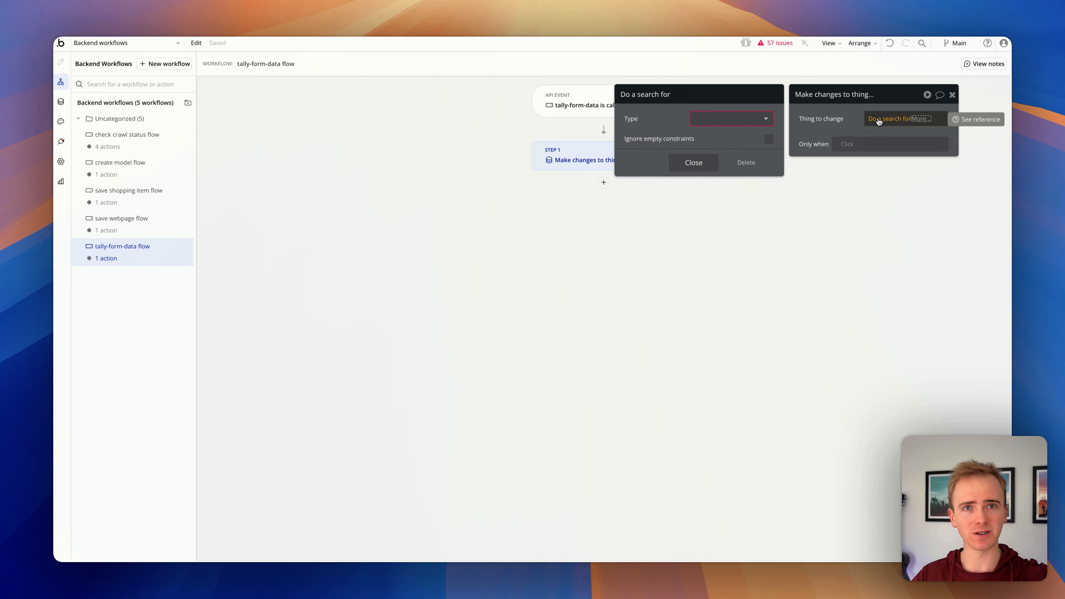
pyautogui.click(726, 118)
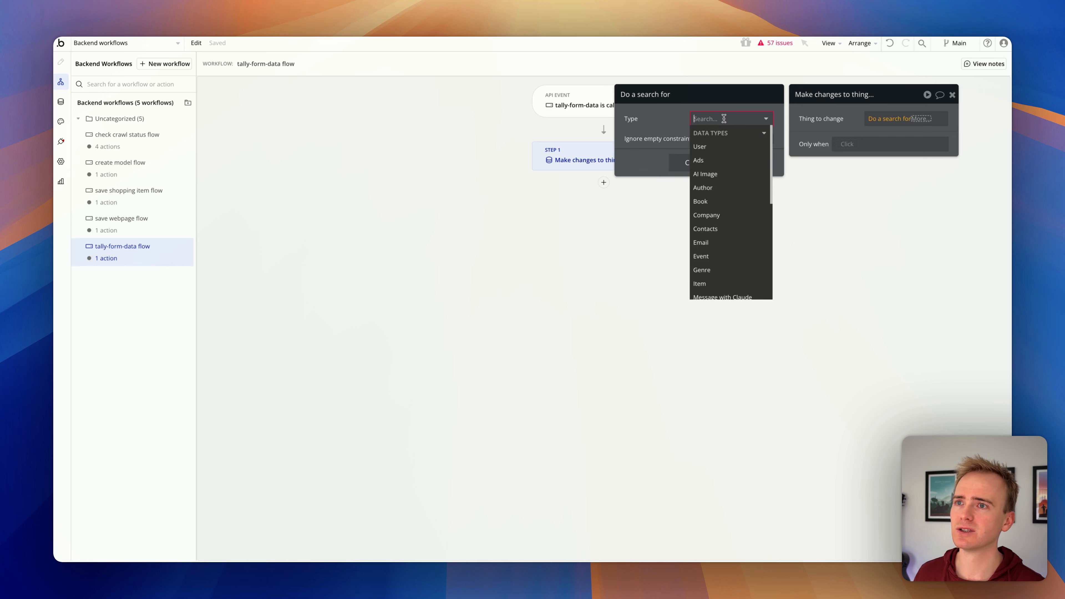
pyautogui.write('i')
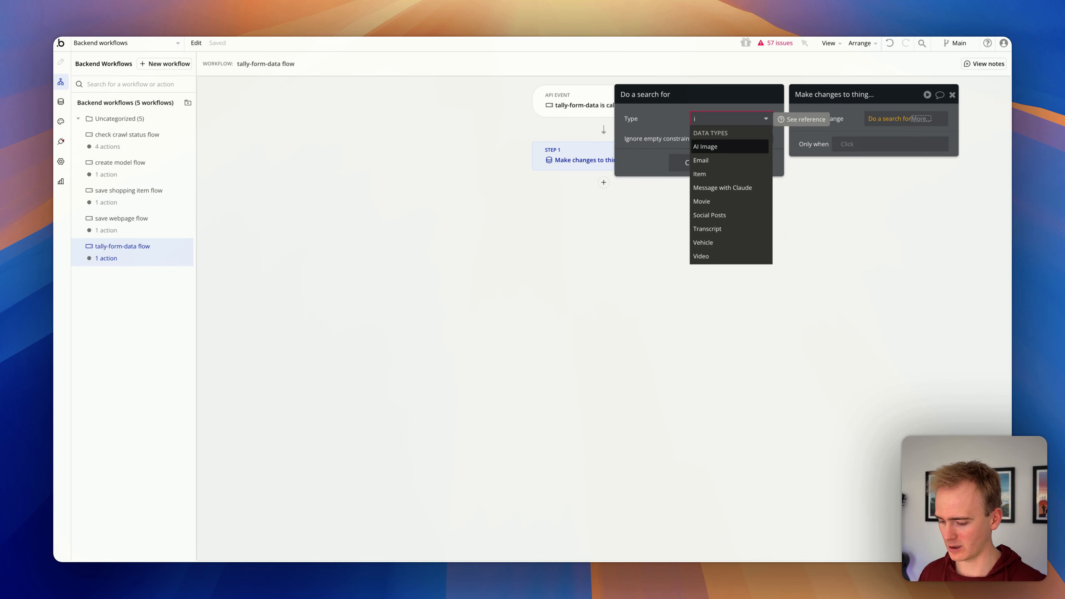
pyautogui.press('BackSpace')
pyautogui.write('u')
pyautogui.click(711, 148)
# Add a search constraint in which email equals the Request Data's fields
pyautogui.click(702, 147)
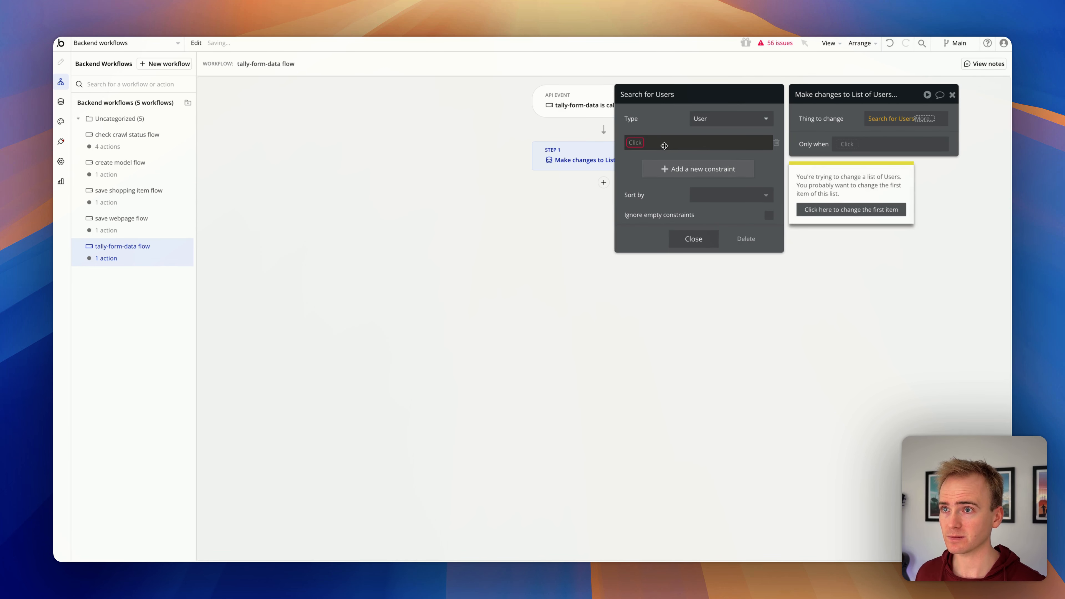
pyautogui.click(664, 145)
pyautogui.click(650, 156)
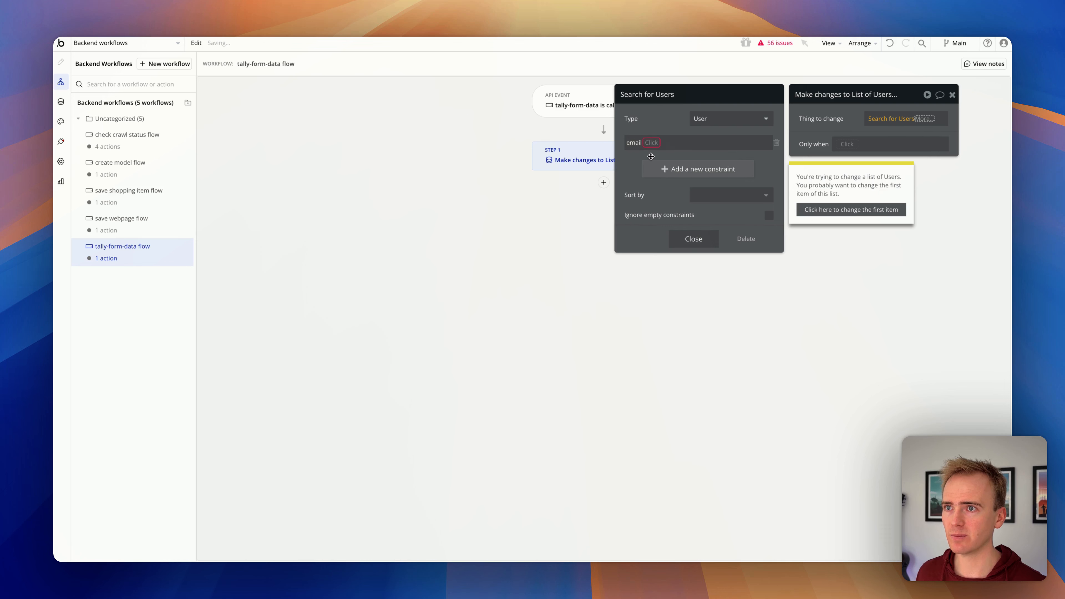
pyautogui.click(658, 144)
pyautogui.click(659, 155)
pyautogui.click(662, 146)
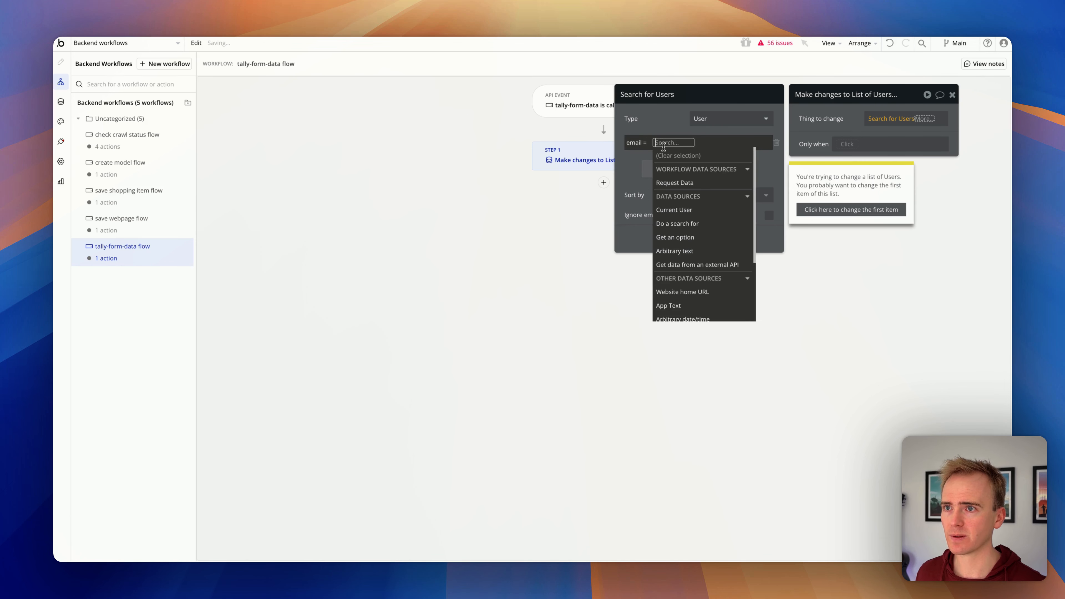
pyautogui.click(679, 183)
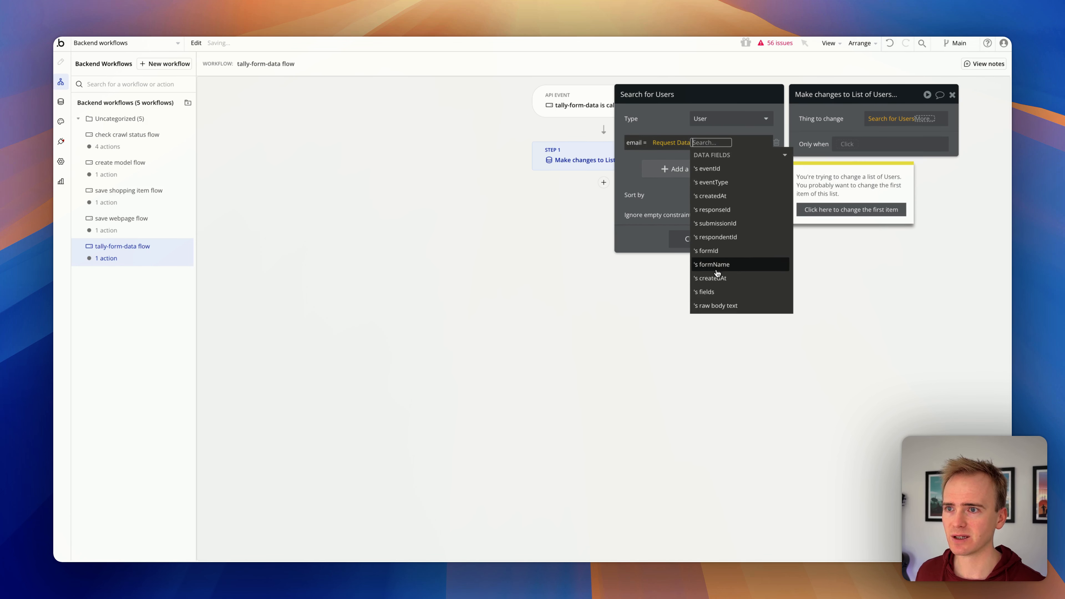
pyautogui.click(718, 293)
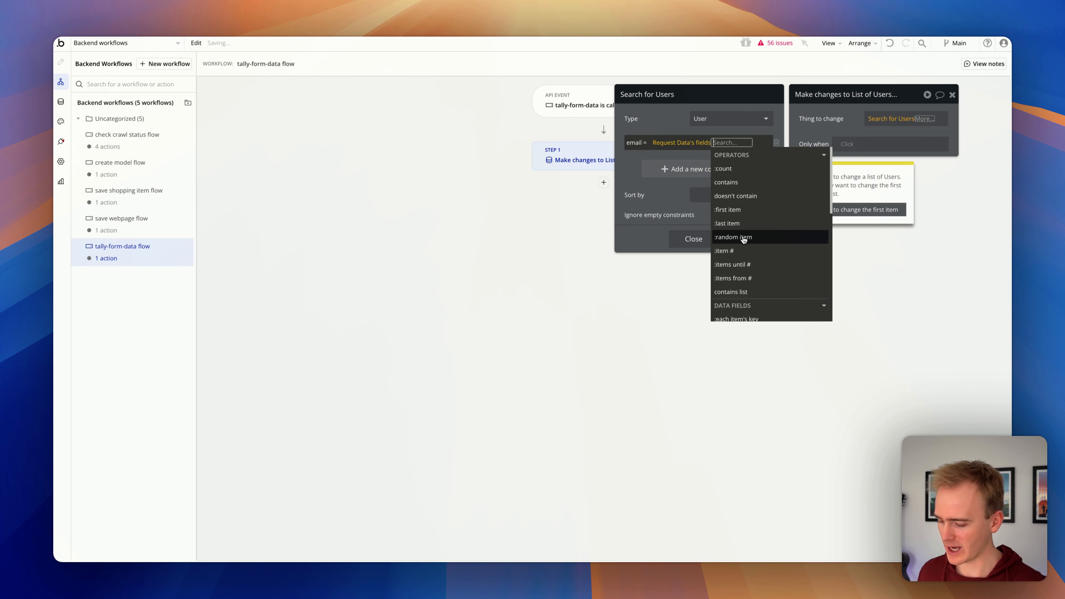
# Filter the Request Data's fields with a constraint that key equals the copied question key of the email field
pyautogui.write('fil')
pyautogui.click(734, 169)
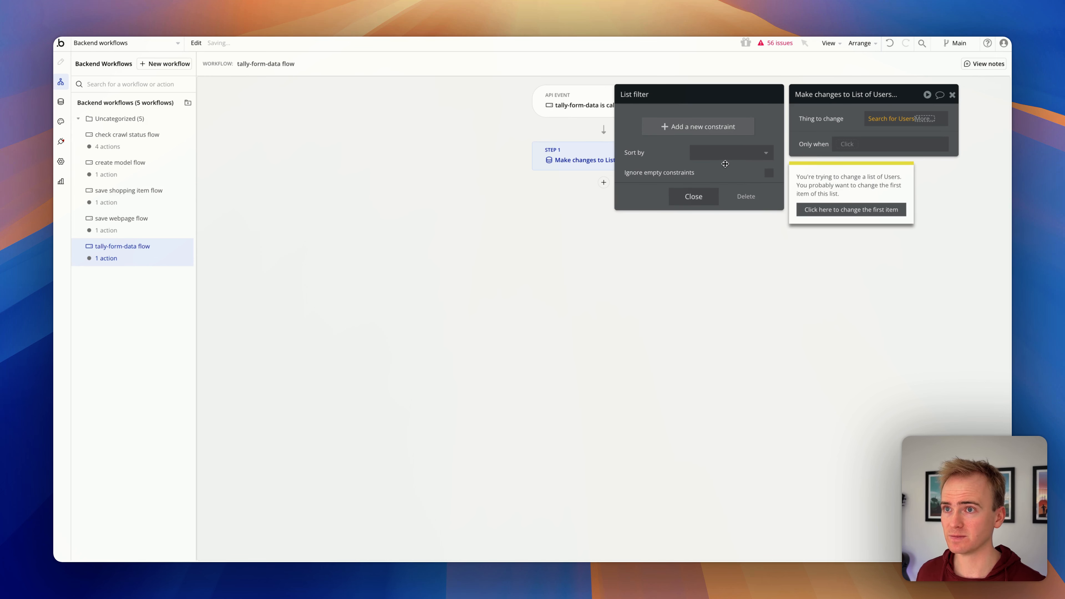
pyautogui.click(689, 126)
pyautogui.click(638, 122)
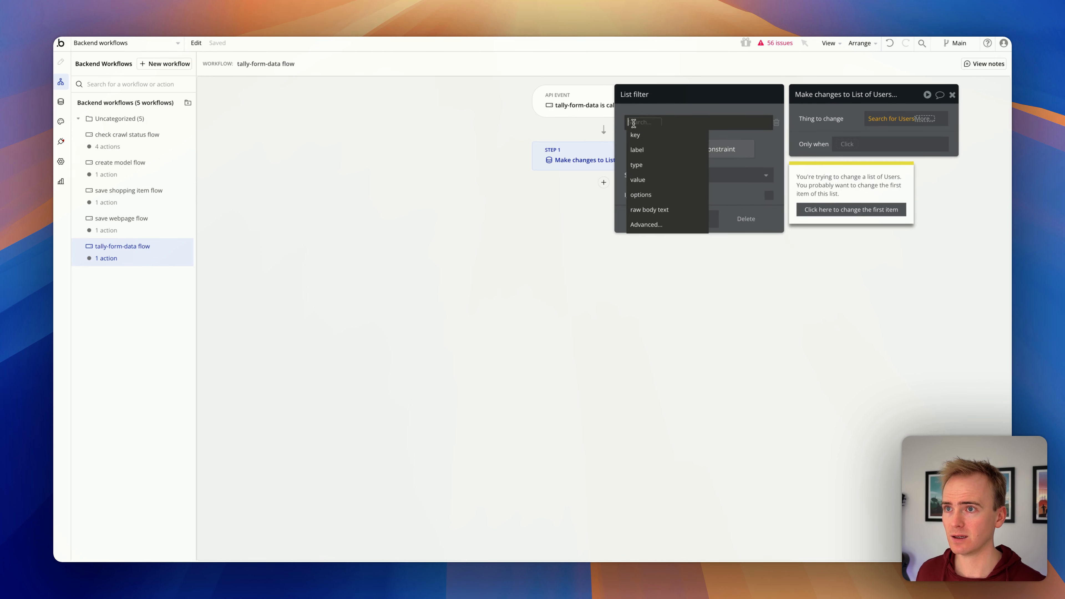
pyautogui.click(643, 136)
pyautogui.click(654, 124)
pyautogui.click(654, 124)
pyautogui.click(654, 125)
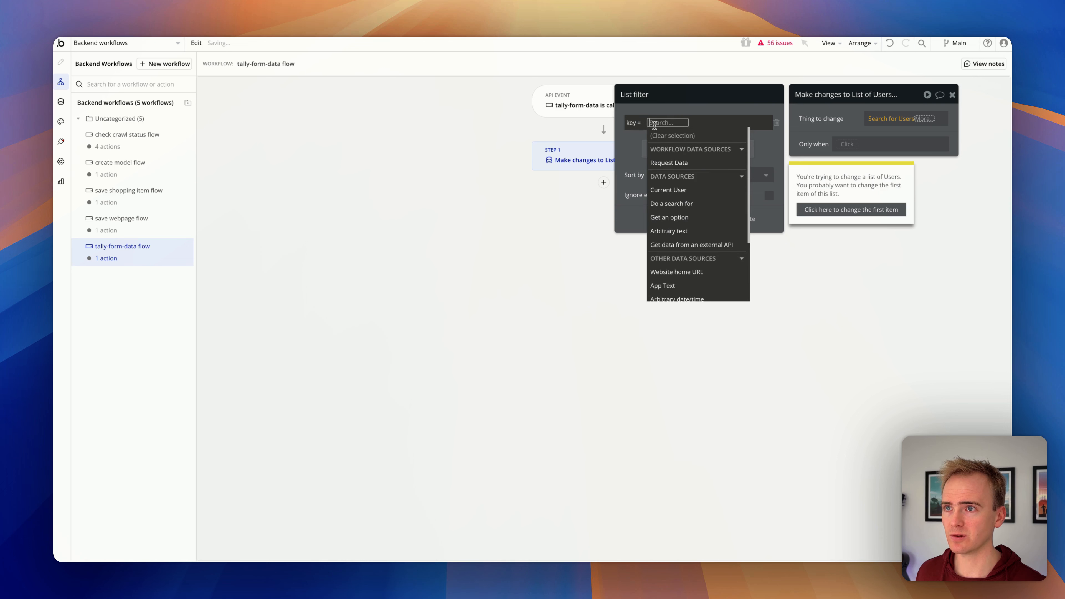
pyautogui.rightClick(655, 125)
pyautogui.click(717, 127)
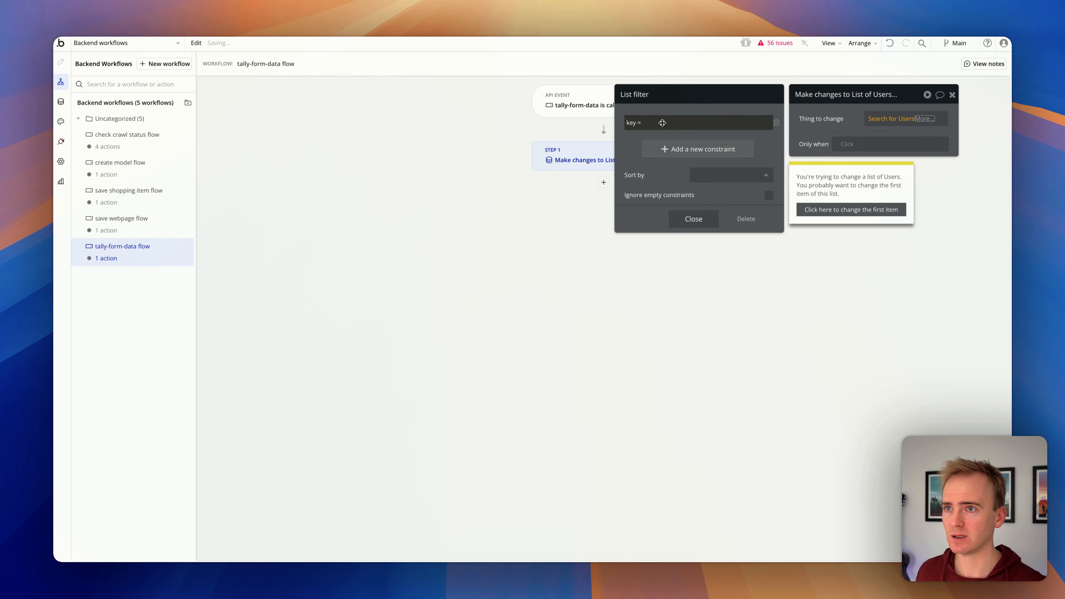
pyautogui.click(645, 122)
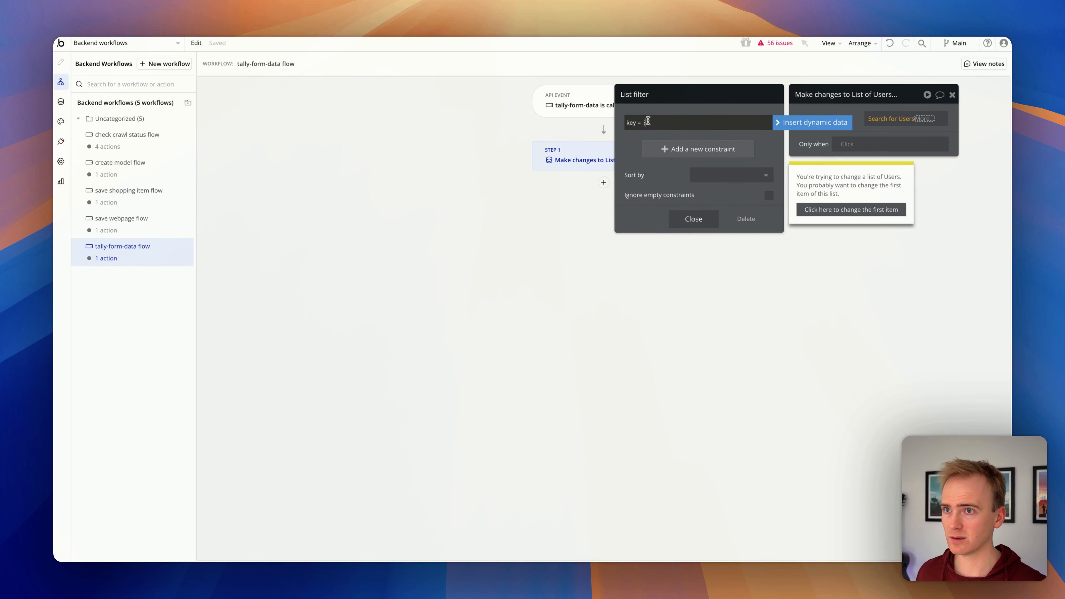
pyautogui.press('super+v')
pyautogui.click(656, 111)
pyautogui.click(695, 227)
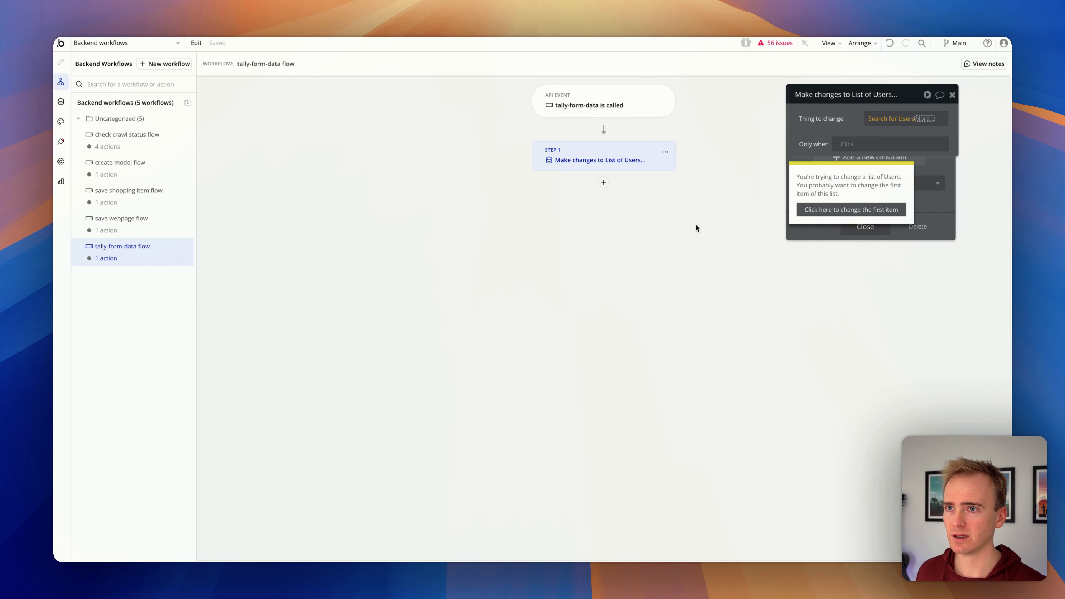
# Complete the email constraint with the filtered list's first item's value, and make the user search's first item the thing to change
pyautogui.click(691, 219)
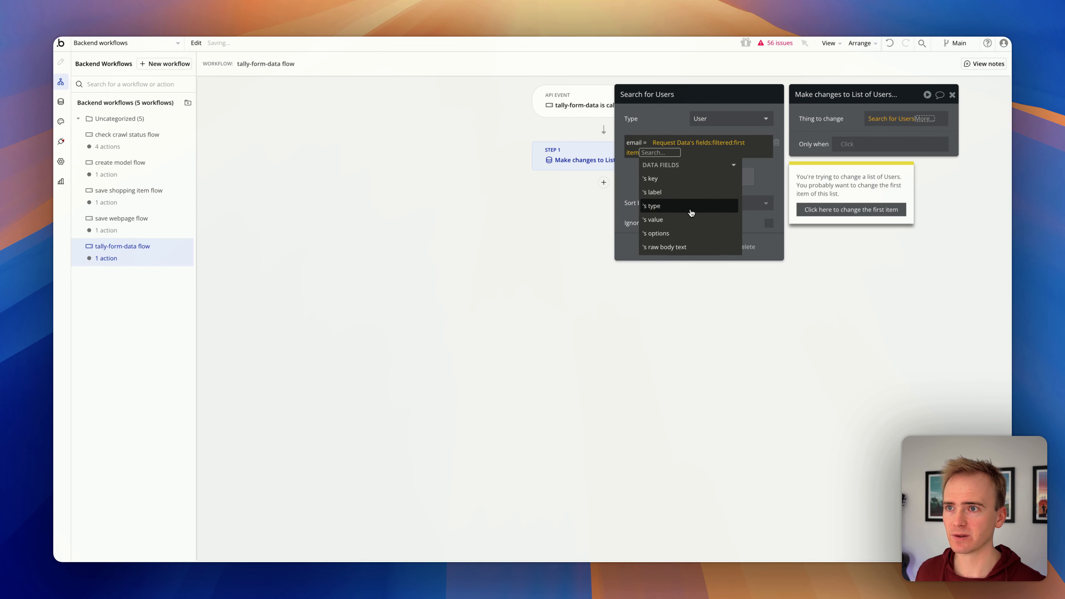
pyautogui.click(675, 219)
pyautogui.click(655, 126)
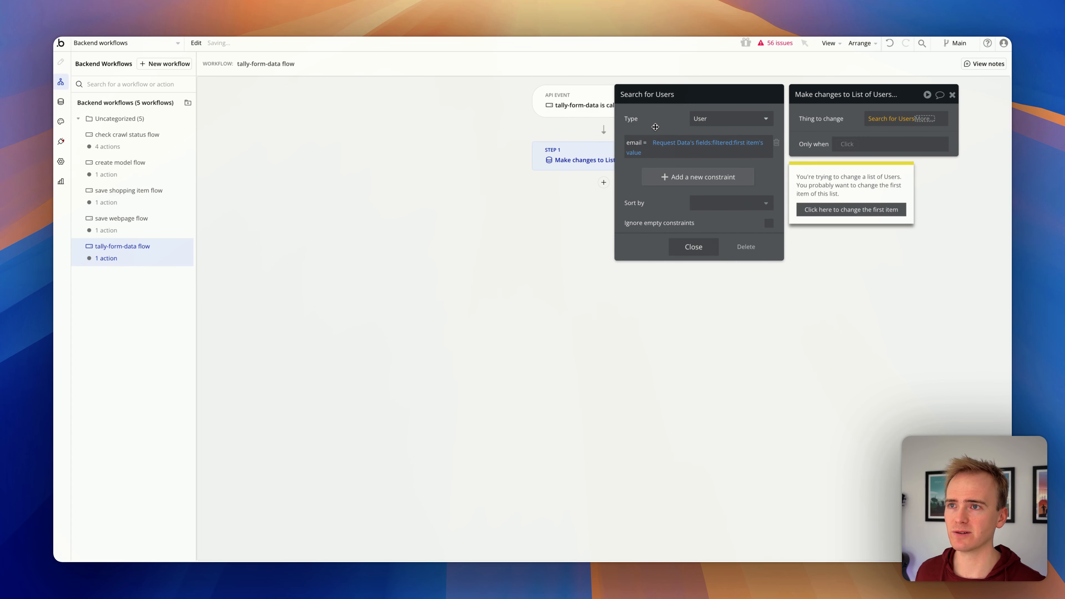
pyautogui.moveTo(636, 158)
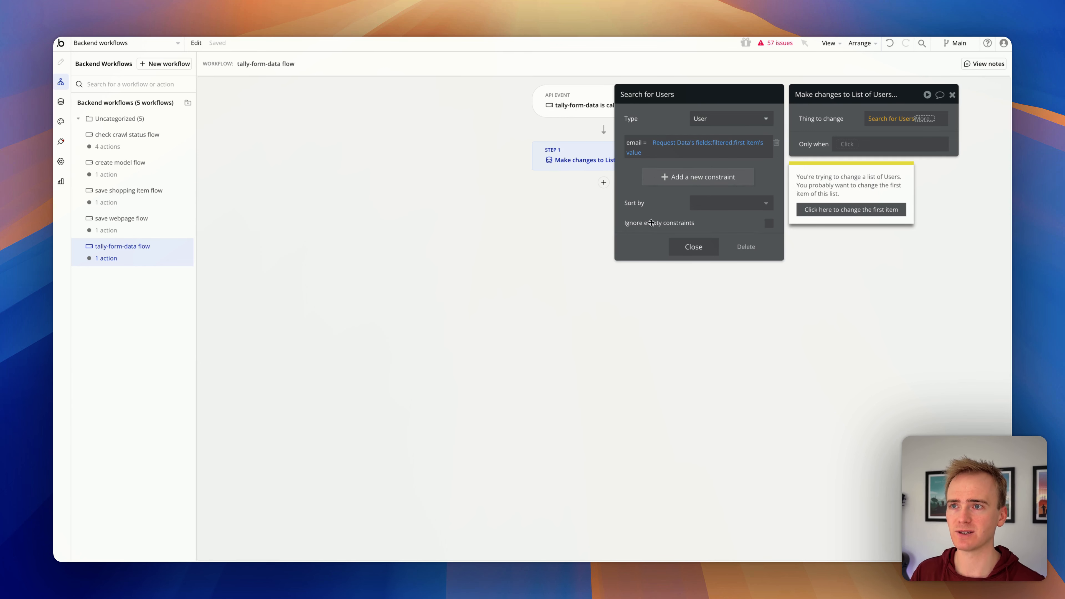
pyautogui.click(694, 247)
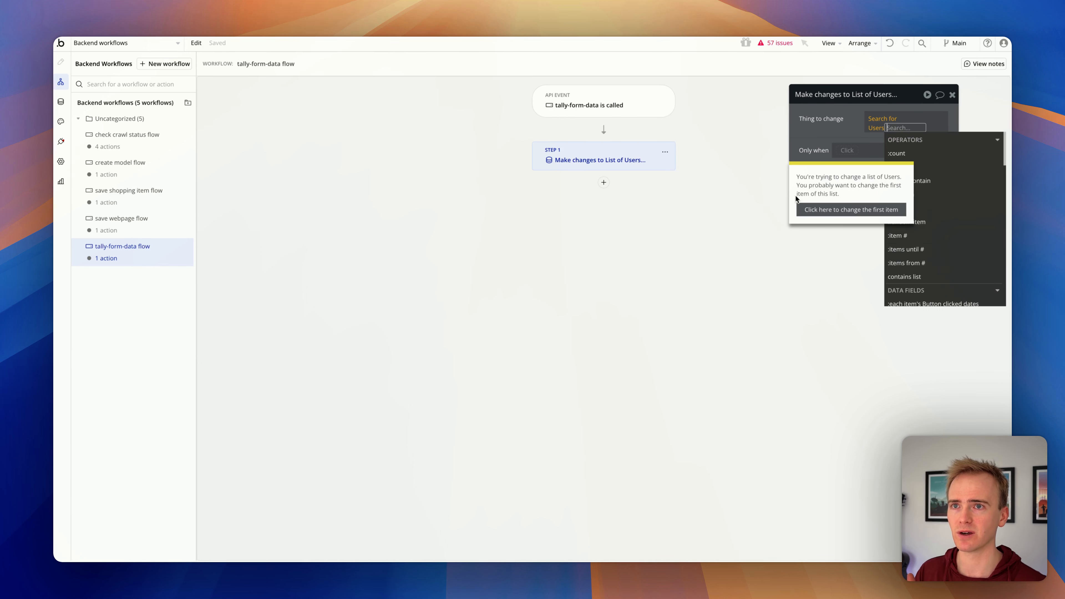
pyautogui.click(892, 202)
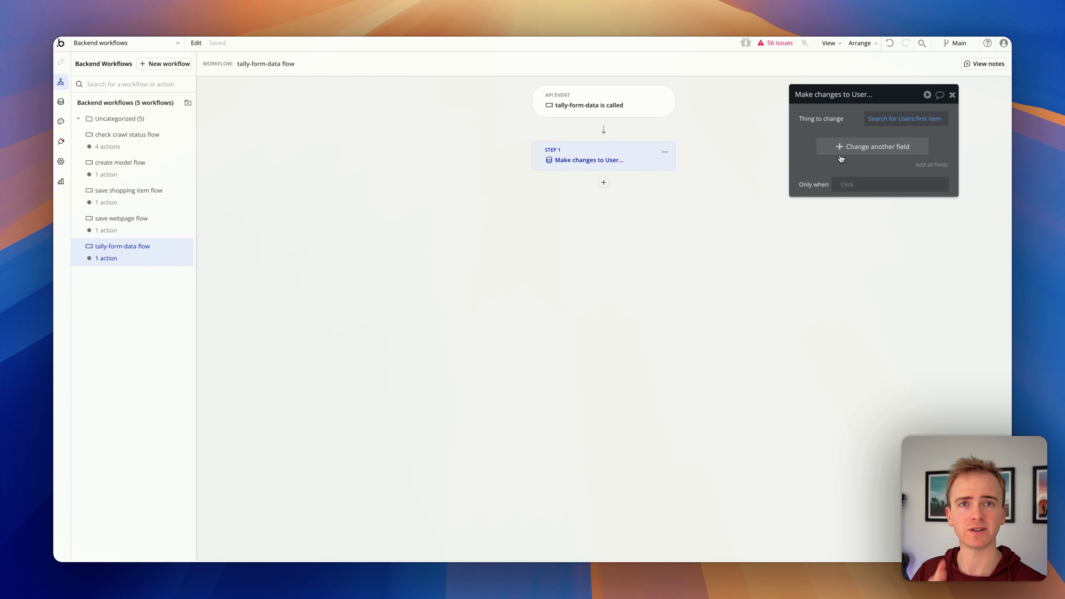
# Add an empty field change to the user update and copy the startup question's key, question_KzE7Gg, from the event's raw request data
pyautogui.click(840, 155)
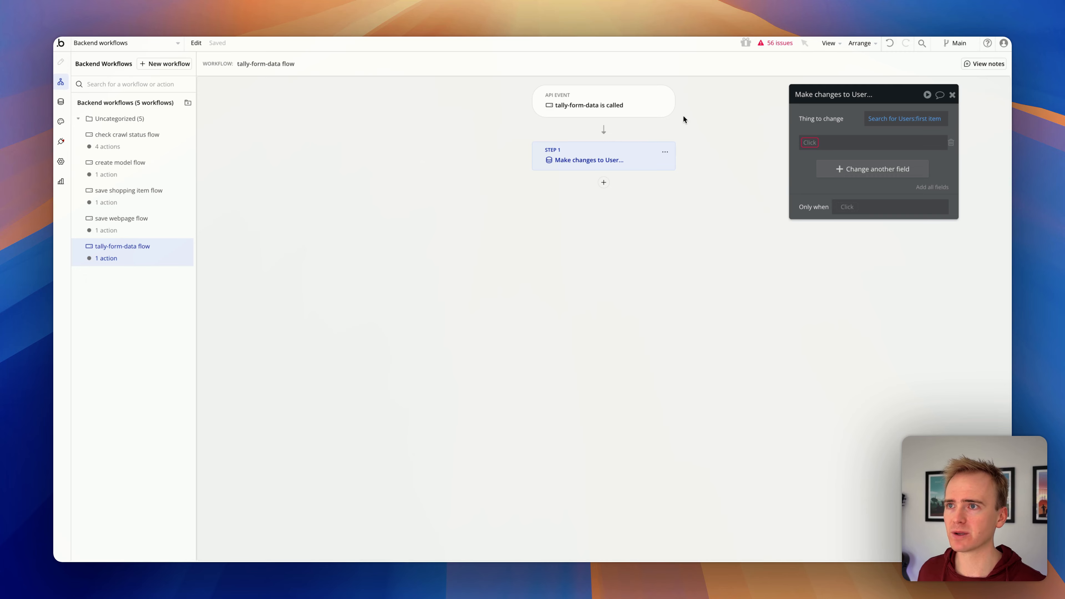
pyautogui.click(643, 113)
pyautogui.click(888, 249)
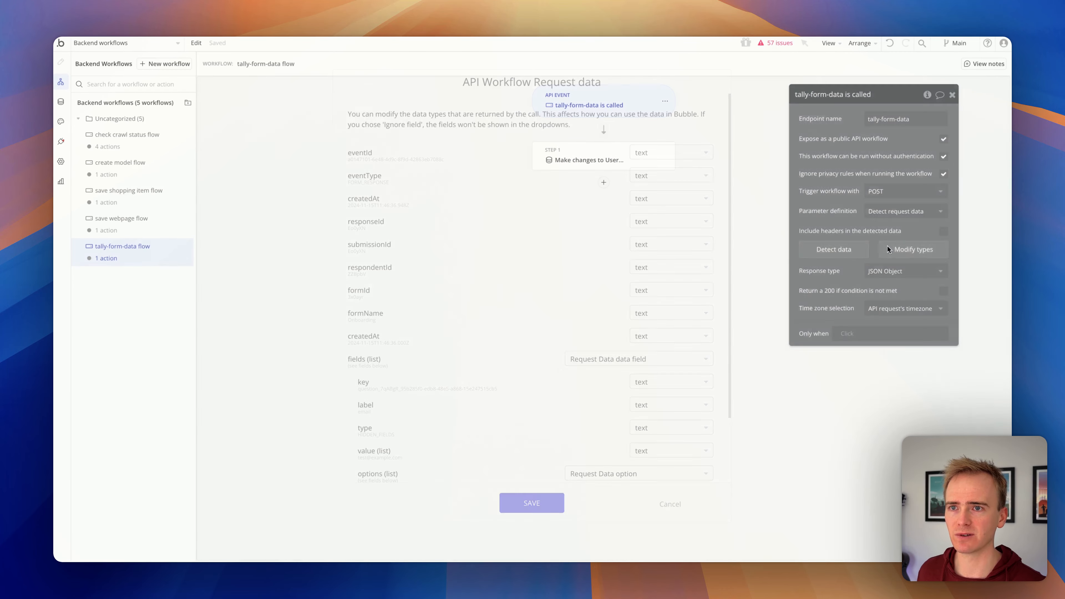
pyautogui.scroll(-3, 563, 359)
pyautogui.click(376, 466)
pyautogui.scroll(-10, 455, 293)
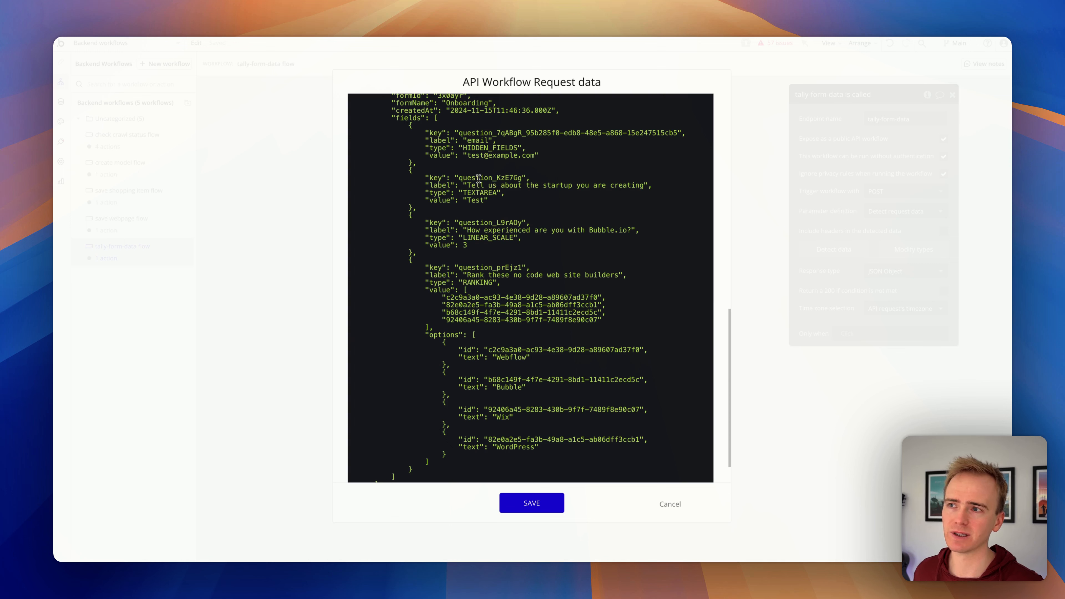
pyautogui.moveTo(459, 179); pyautogui.dragTo(521, 173)
pyautogui.press('super+c')
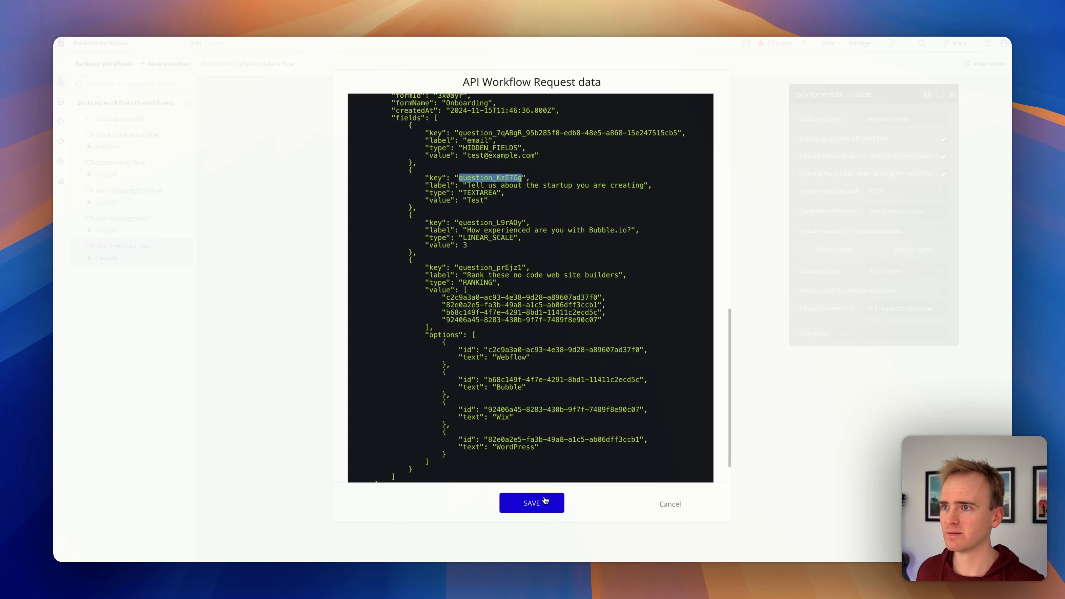
pyautogui.click(544, 502)
# Create a new User field named "Startup details" with type text for the field change in the Make changes to User action
pyautogui.click(625, 164)
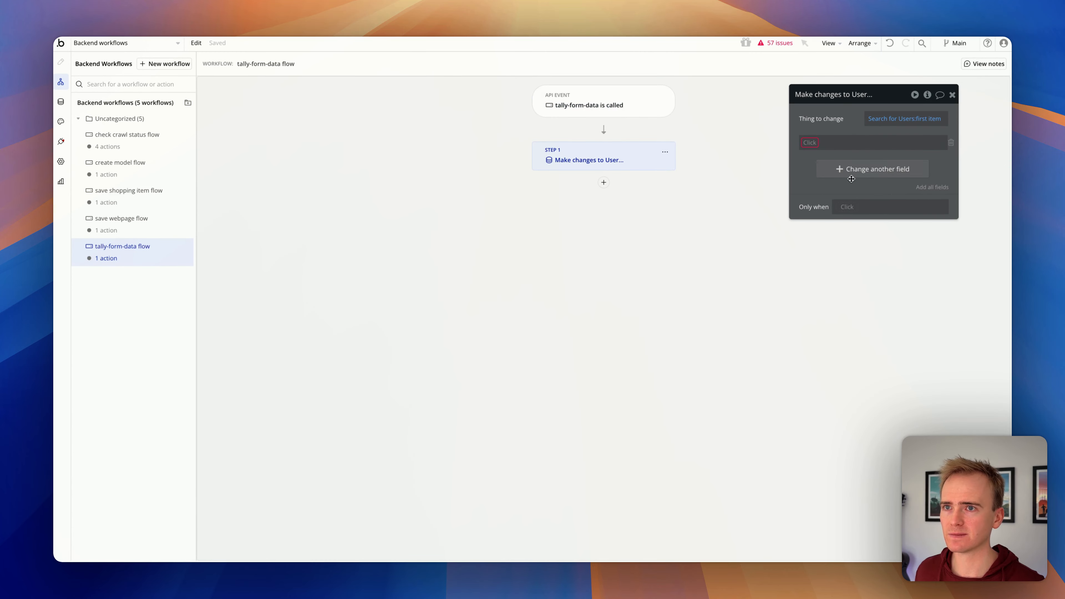
pyautogui.click(885, 178)
pyautogui.click(817, 143)
pyautogui.scroll(-3, 826, 311)
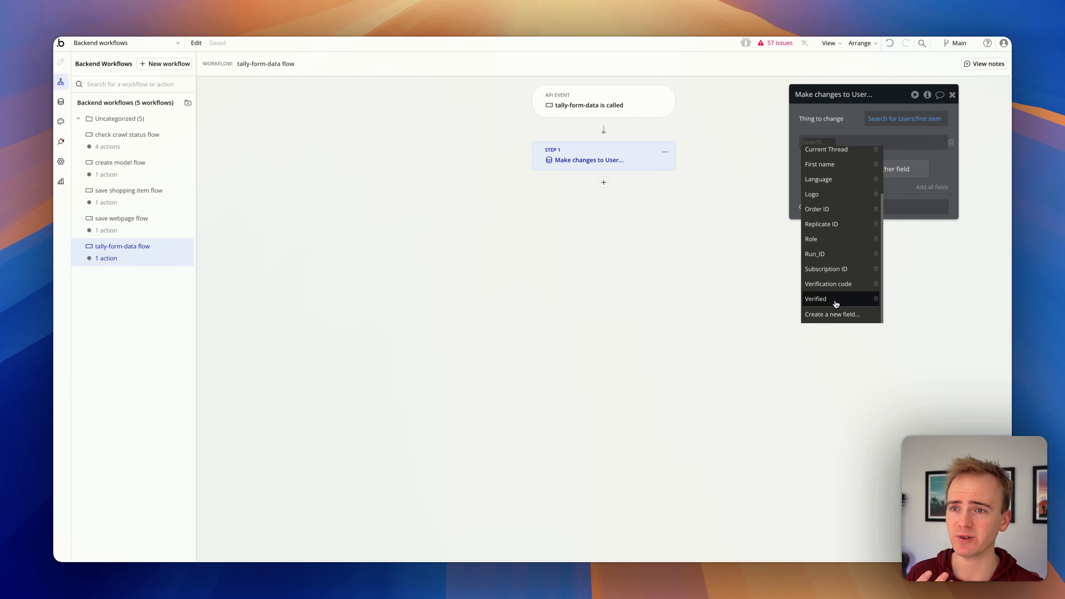
pyautogui.click(833, 315)
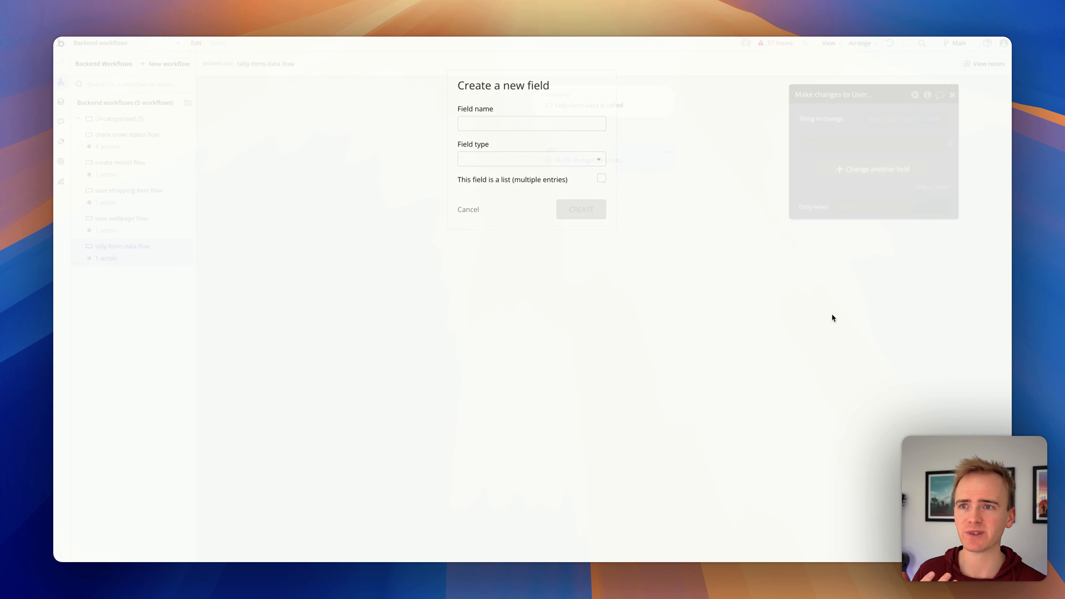
pyautogui.click(537, 124)
pyautogui.write('Startup details')
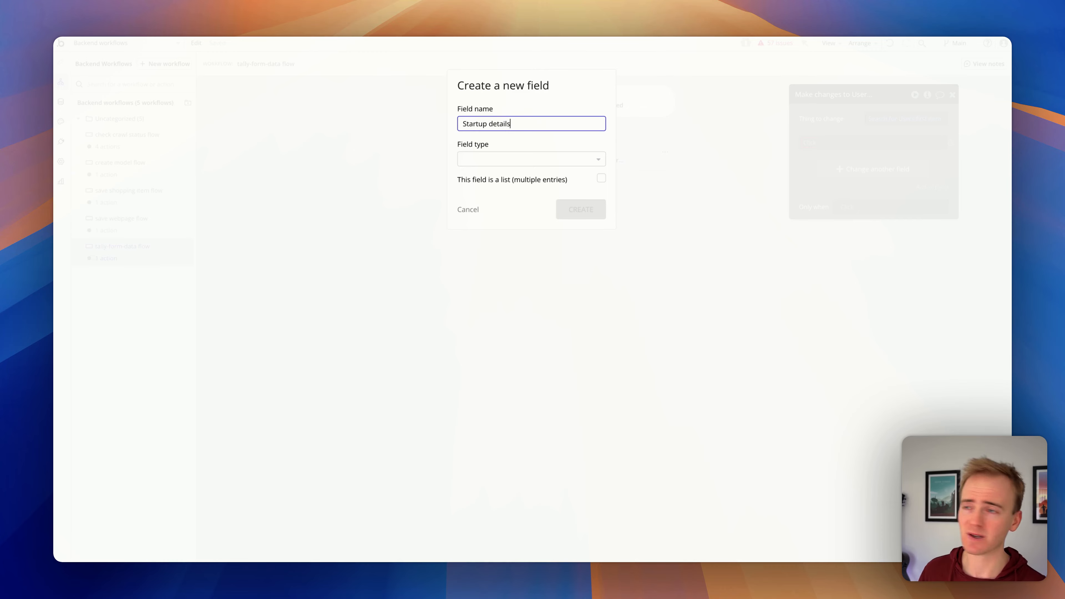
pyautogui.click(526, 154)
pyautogui.write('text')
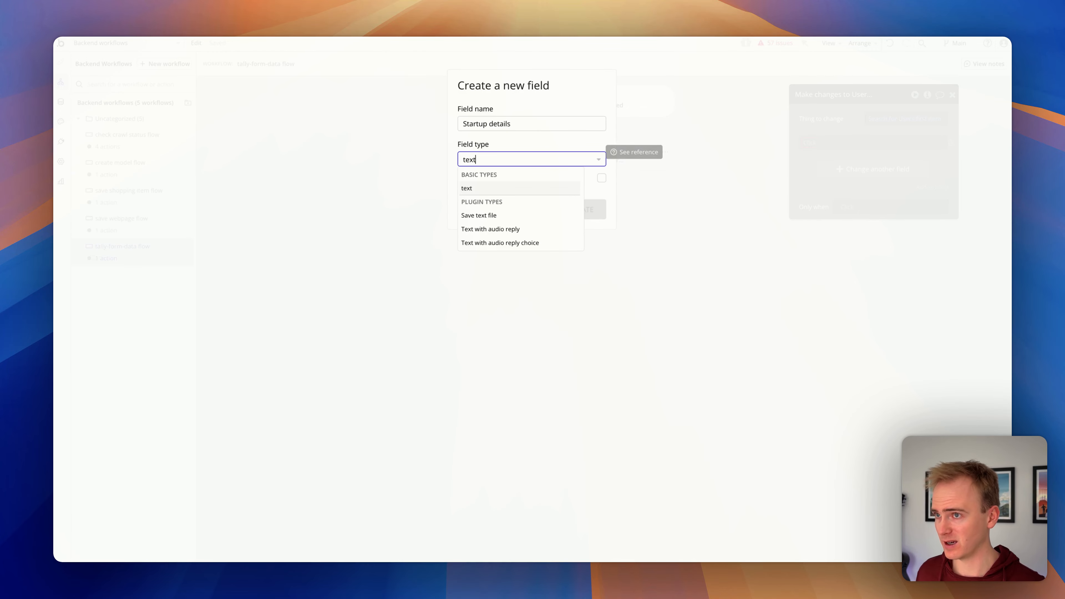
pyautogui.click(501, 187)
pyautogui.click(567, 209)
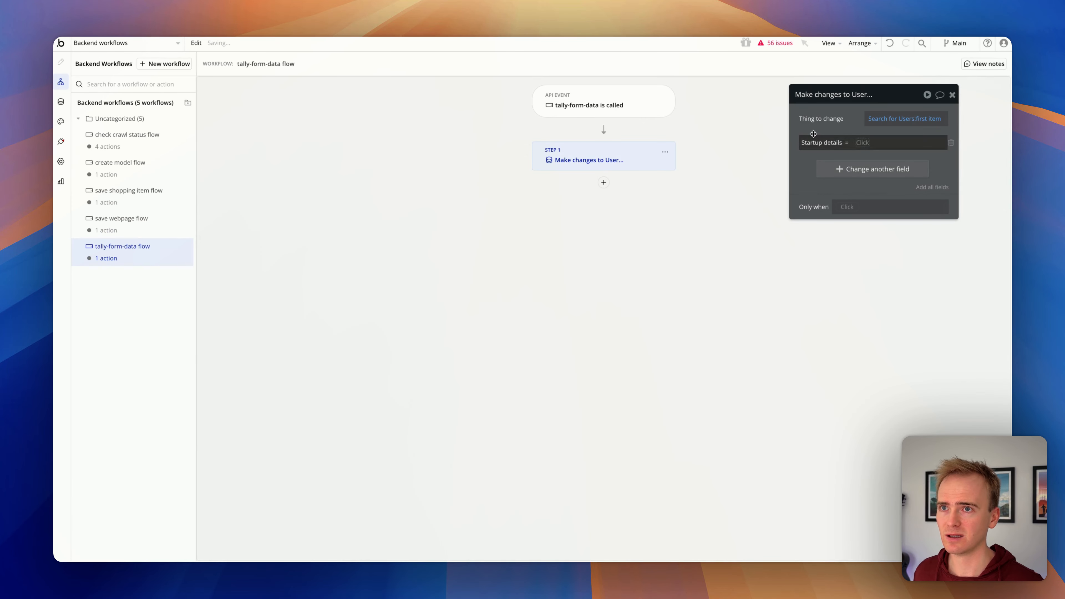
# Set Startup details to the Request Data's fields and apply the :filtered operator to that list
pyautogui.click(863, 143)
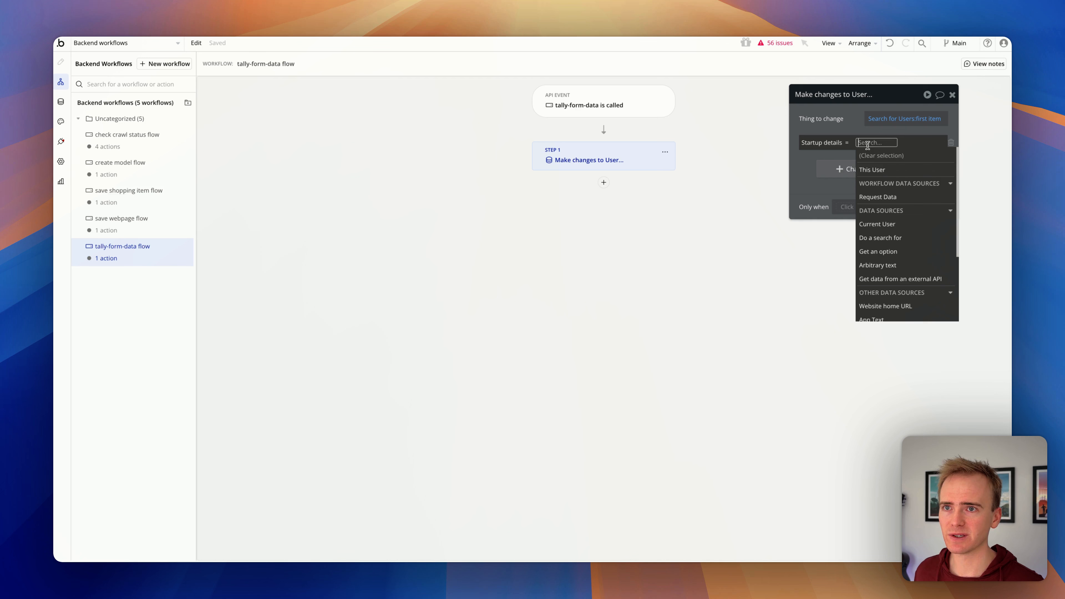
pyautogui.click(885, 196)
pyautogui.click(926, 293)
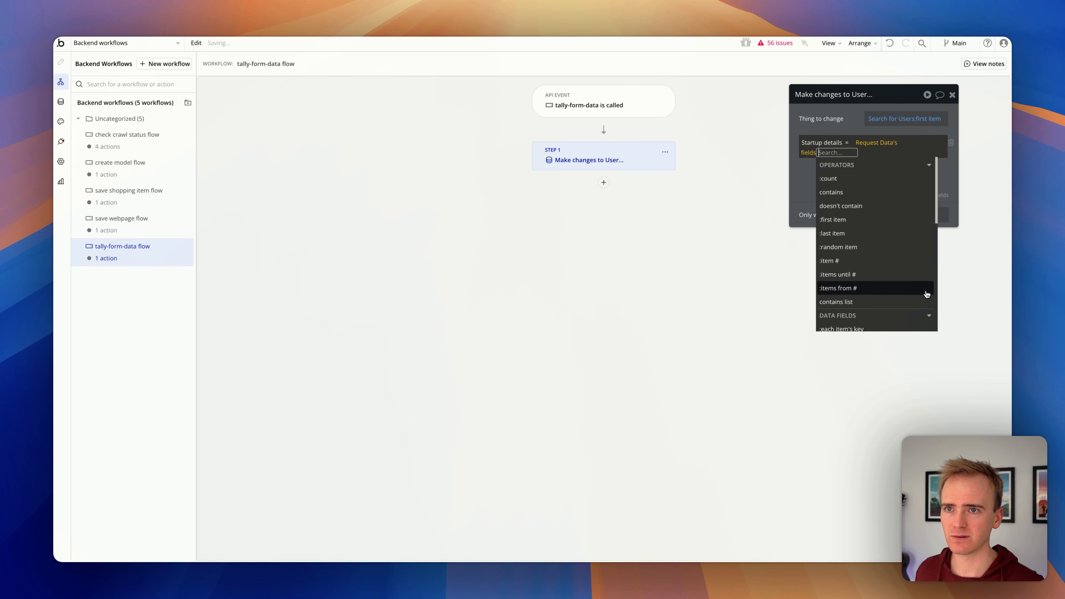
pyautogui.write('fil')
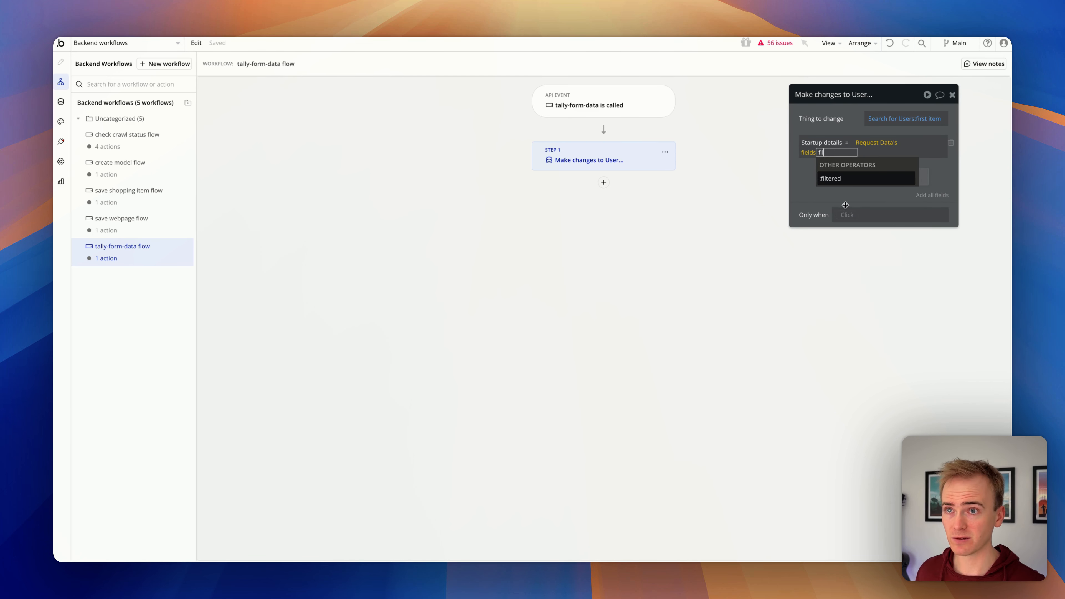
pyautogui.click(841, 178)
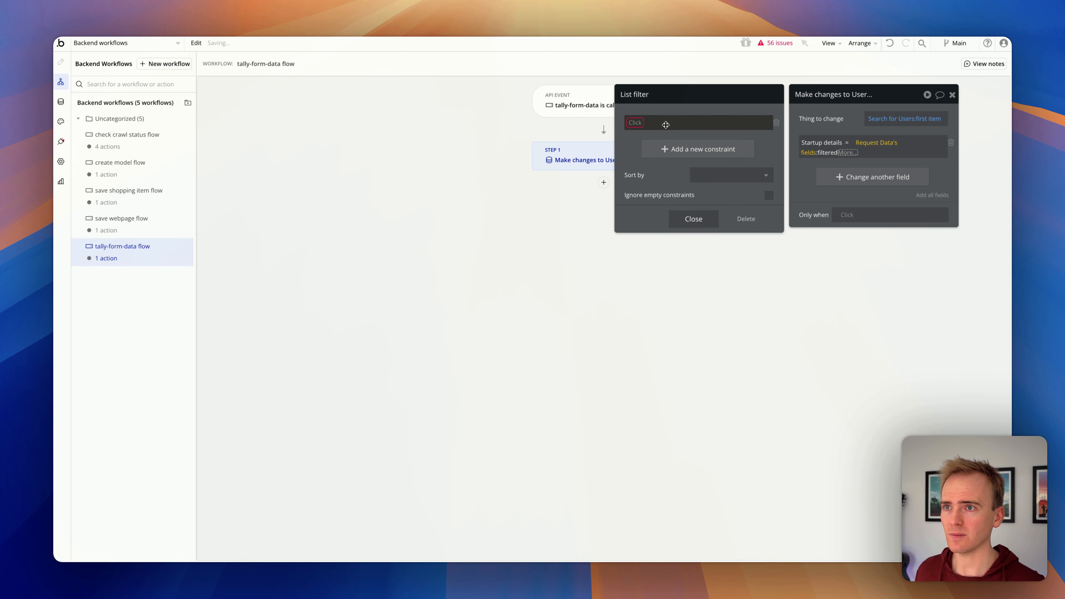
# Add a list filter constraint in which key equals the copied question key question_KzE7Gg
pyautogui.click(638, 124)
pyautogui.click(643, 134)
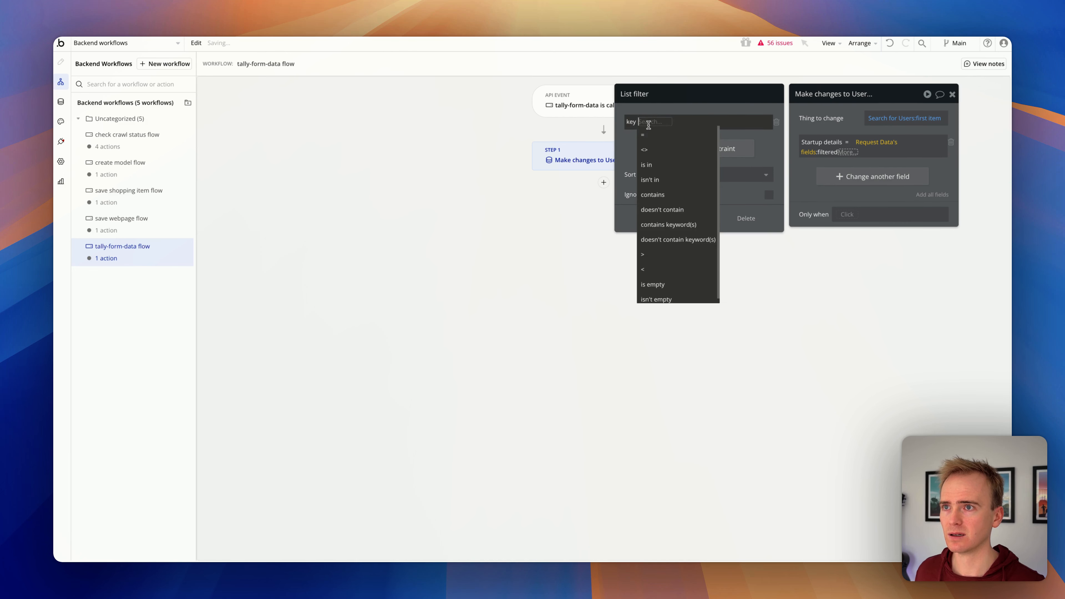
pyautogui.click(647, 134)
pyautogui.click(651, 125)
pyautogui.rightClick(705, 123)
pyautogui.click(705, 124)
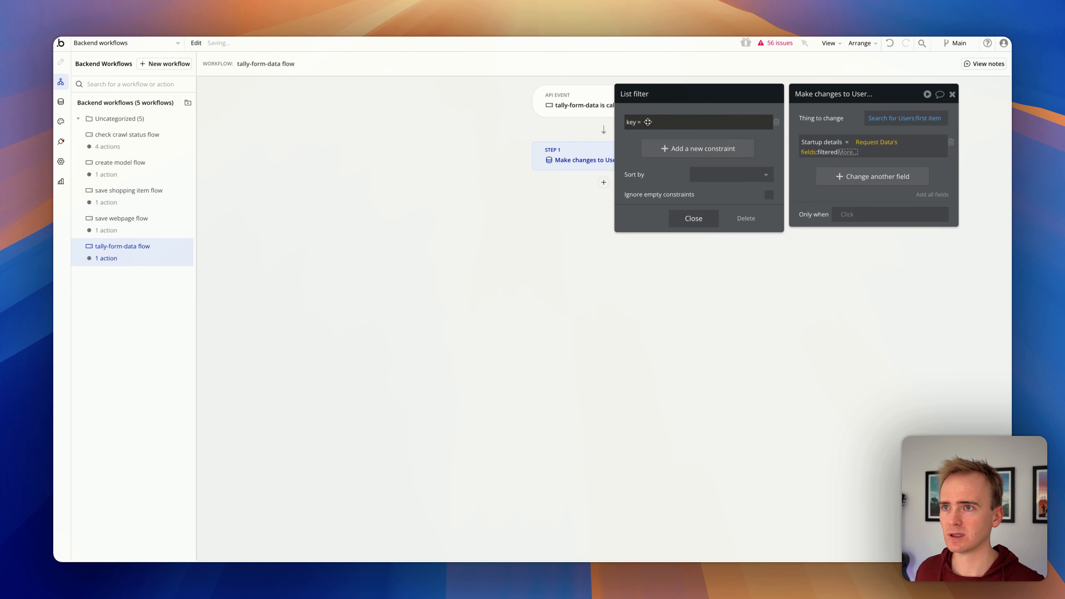
pyautogui.click(648, 122)
pyautogui.press('super+v')
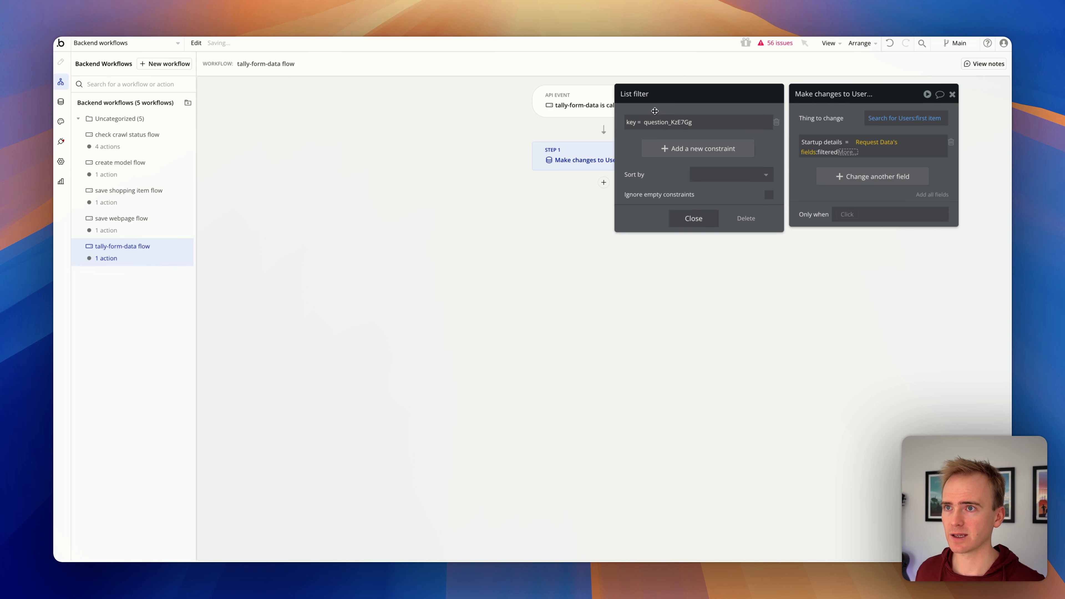
pyautogui.click(694, 219)
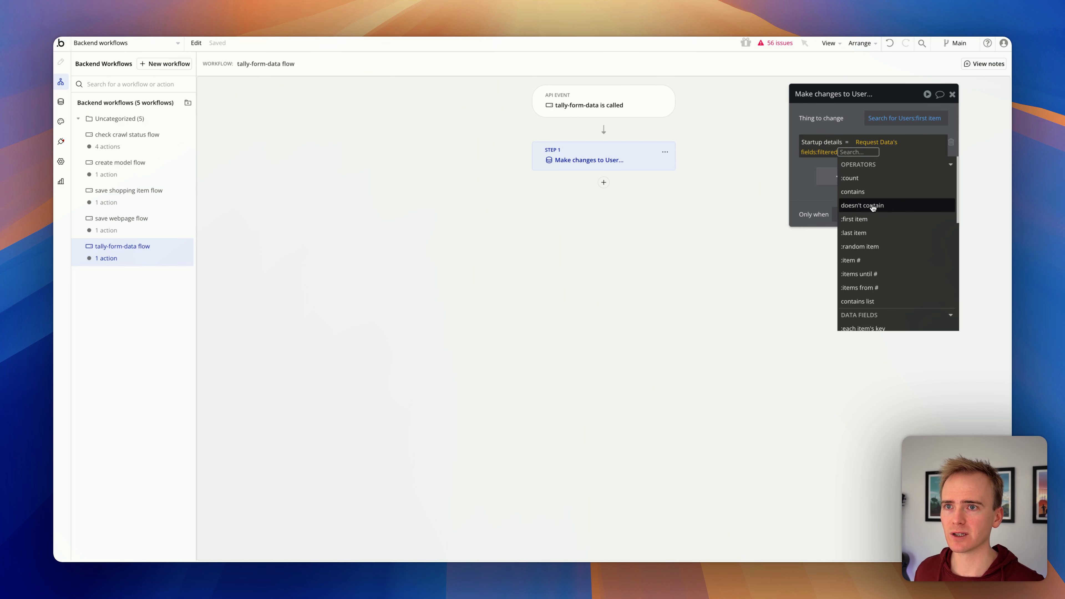
# Complete the Startup details expression with the filtered list's first item's value
pyautogui.click(873, 218)
pyautogui.click(889, 224)
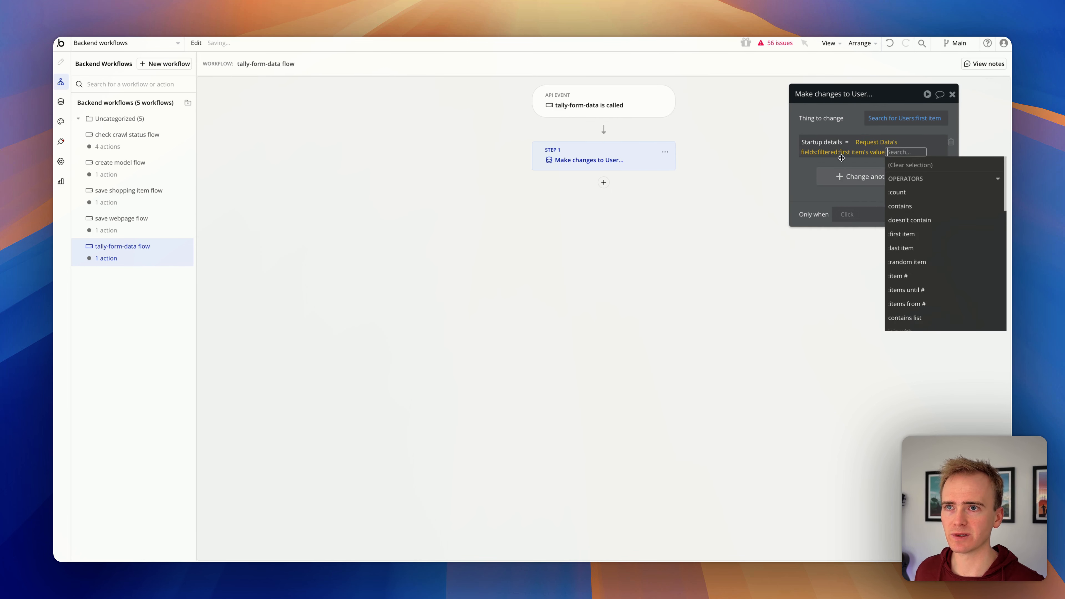
pyautogui.click(842, 158)
# Look up the key of the Bubble experience question in the tally-form-data event's raw request data, leaving the data types unsaved
pyautogui.click(605, 108)
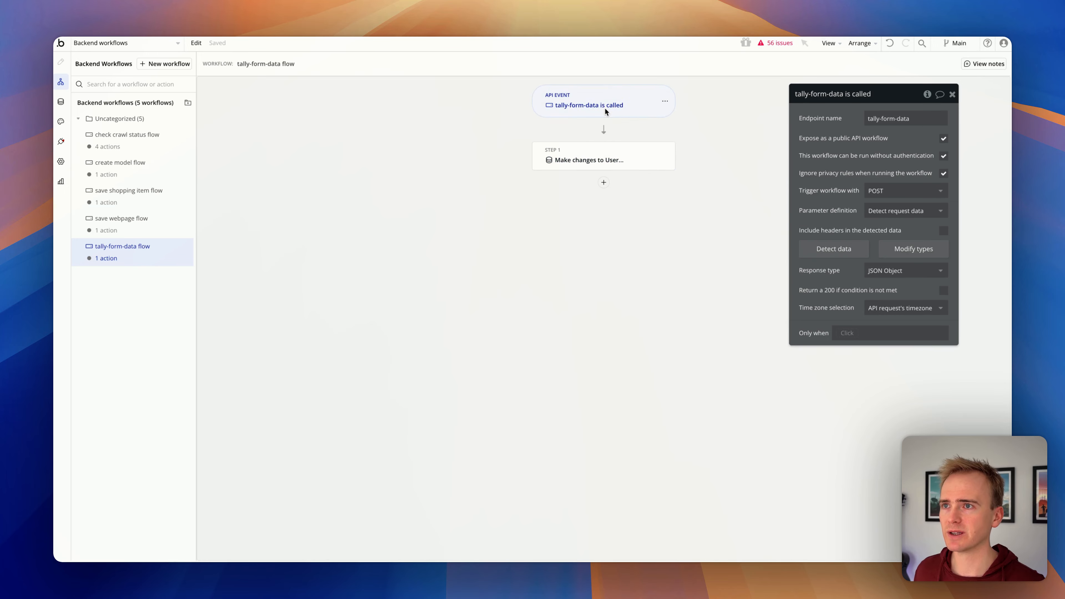
pyautogui.click(900, 248)
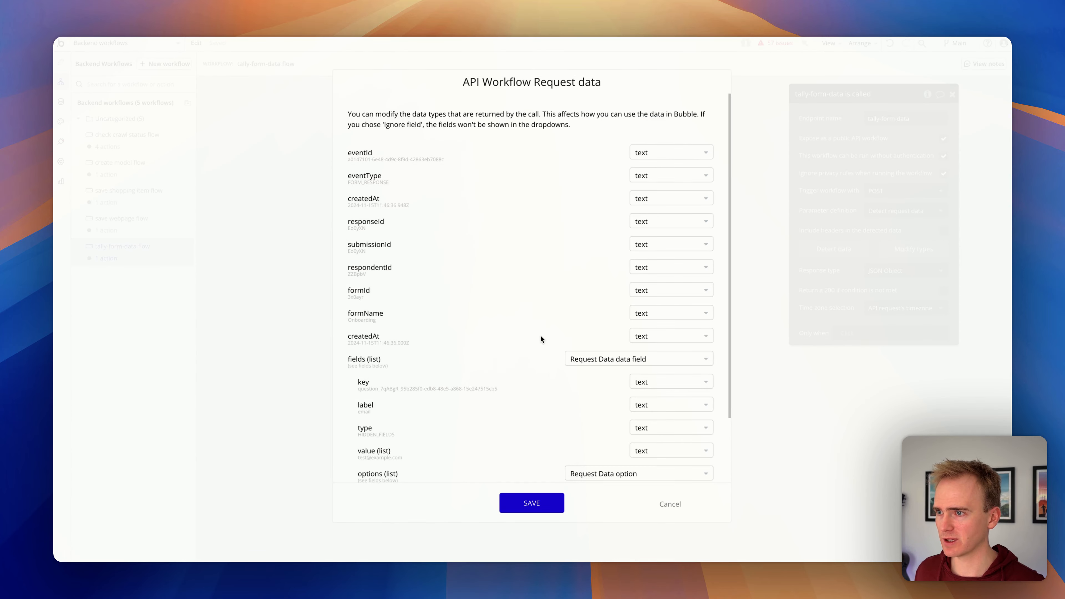
pyautogui.scroll(-3, 461, 377)
pyautogui.click(385, 465)
pyautogui.scroll(-10, 489, 320)
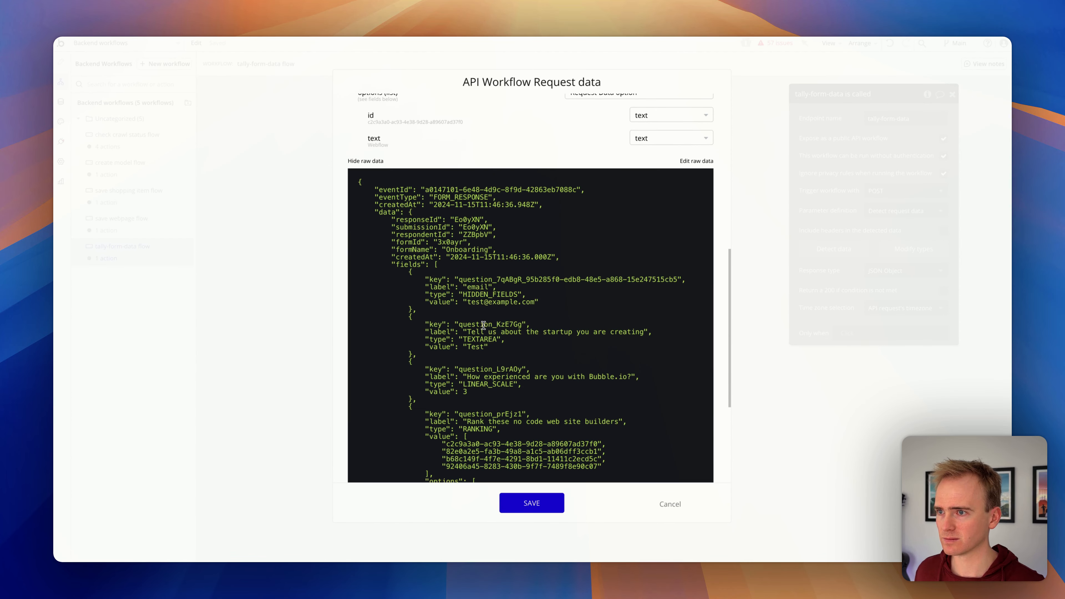
pyautogui.scroll(-1, 489, 320)
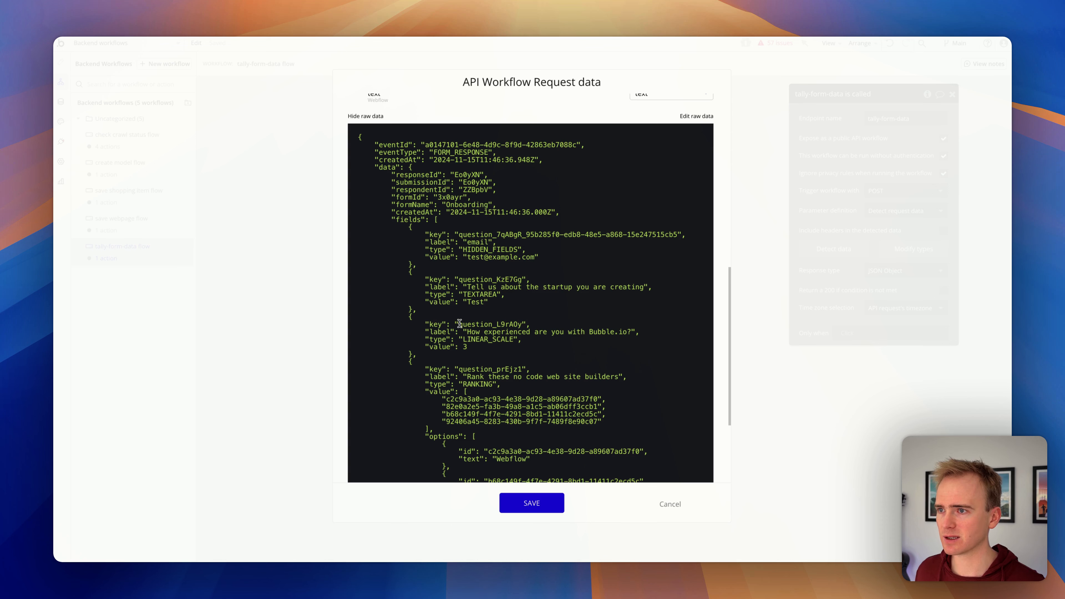
pyautogui.moveTo(458, 324); pyautogui.dragTo(516, 323)
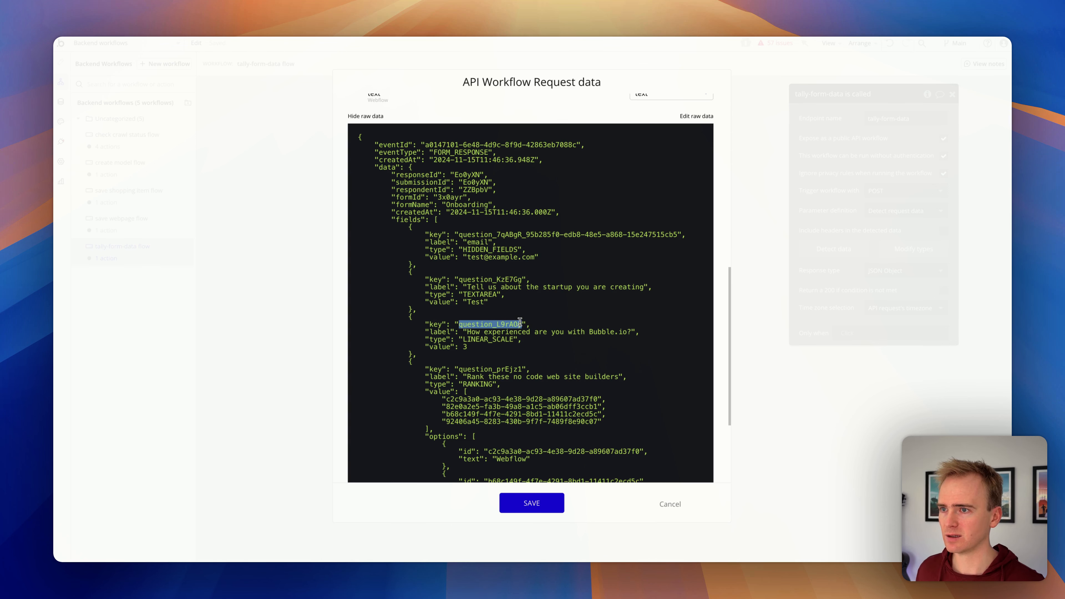
pyautogui.click(667, 502)
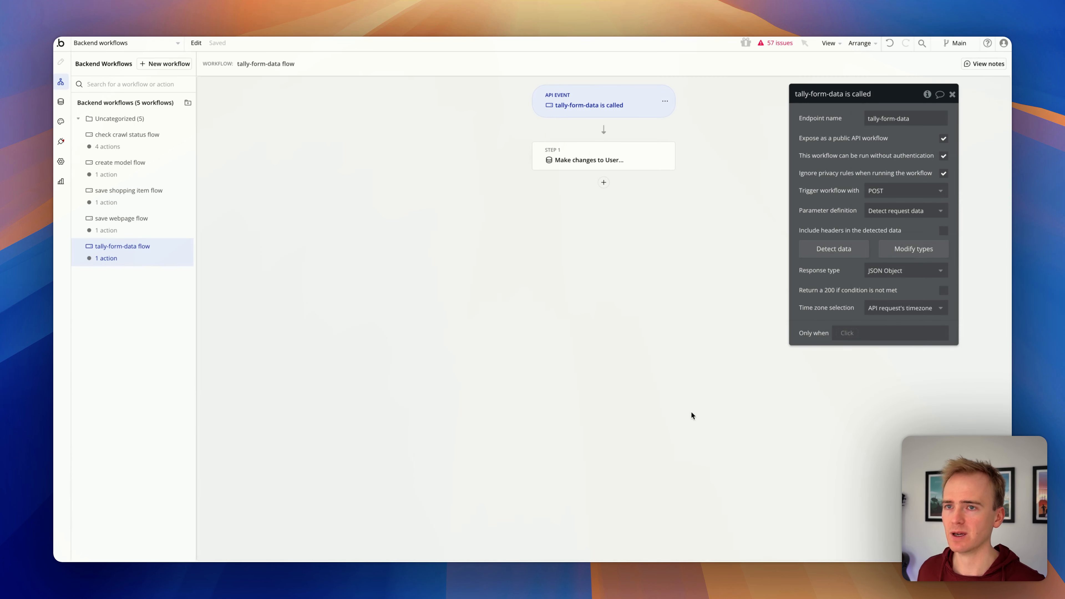
# Examine how keys, labels, types and values are structured in the raw request data, highlighting the Bubble experience question's key
pyautogui.click(925, 248)
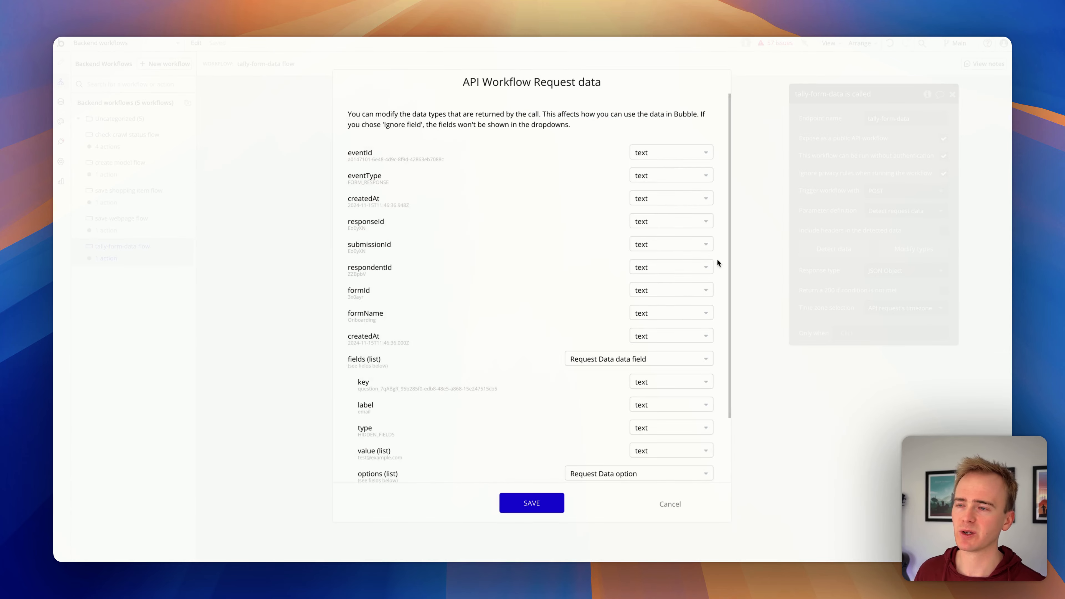
pyautogui.scroll(-3, 566, 357)
pyautogui.click(365, 466)
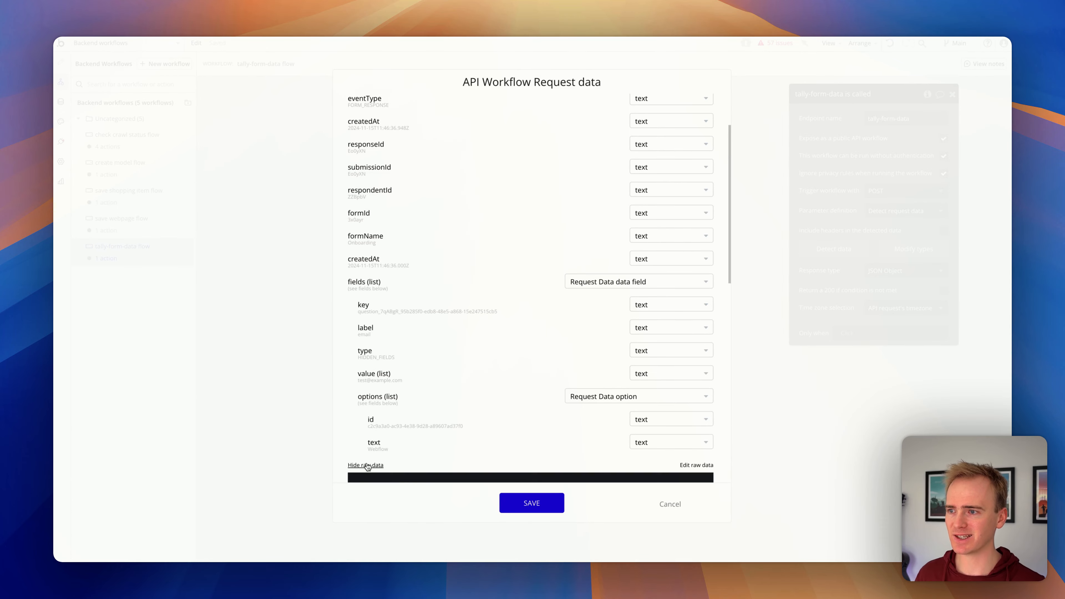
pyautogui.scroll(-10, 509, 379)
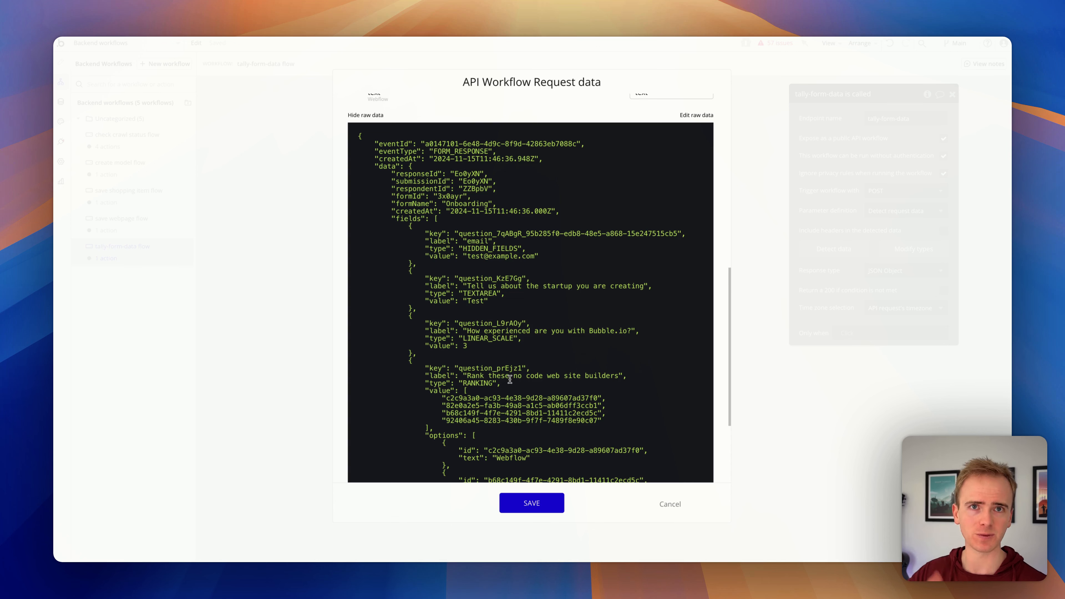
pyautogui.scroll(-2, 509, 379)
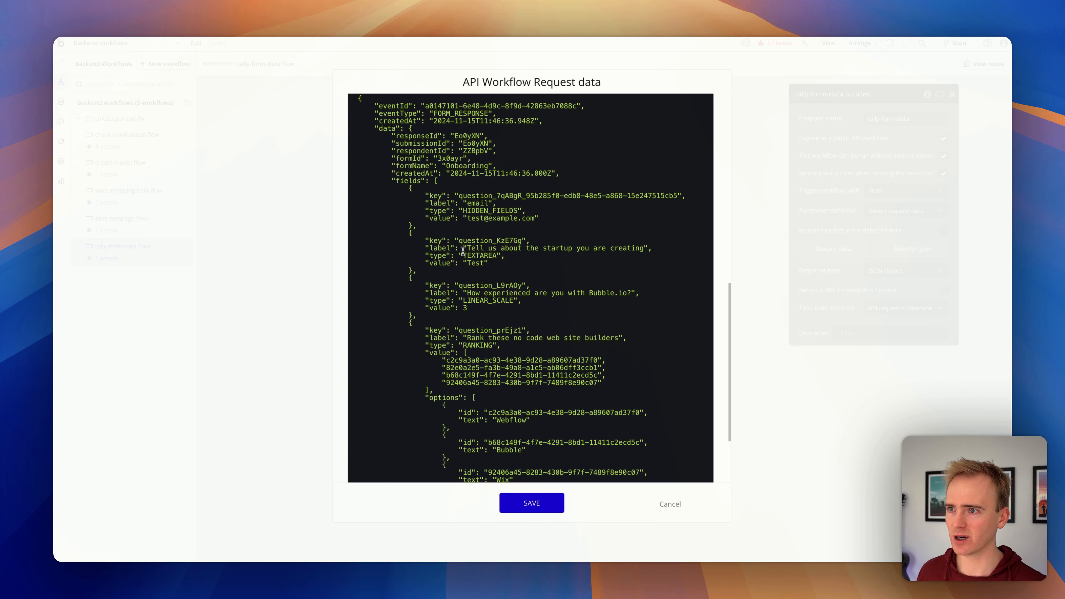
pyautogui.moveTo(465, 300); pyautogui.dragTo(523, 285)
pyautogui.click(486, 311)
pyautogui.click(523, 286)
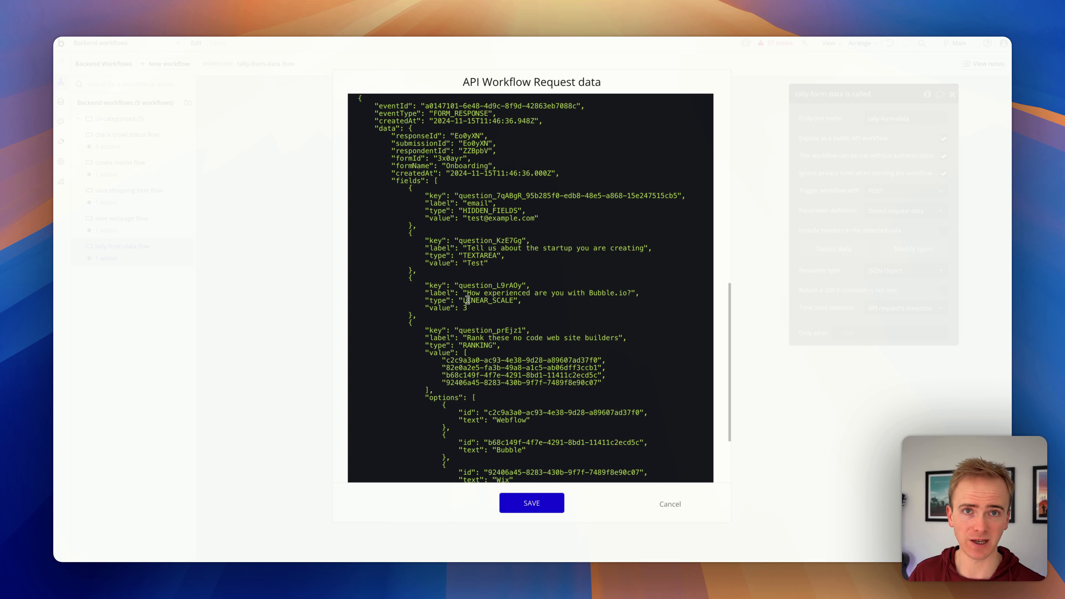
pyautogui.moveTo(458, 284)
pyautogui.mouseDown()
pyautogui.moveTo(526, 285)
pyautogui.moveTo(458, 285)
pyautogui.mouseUp()
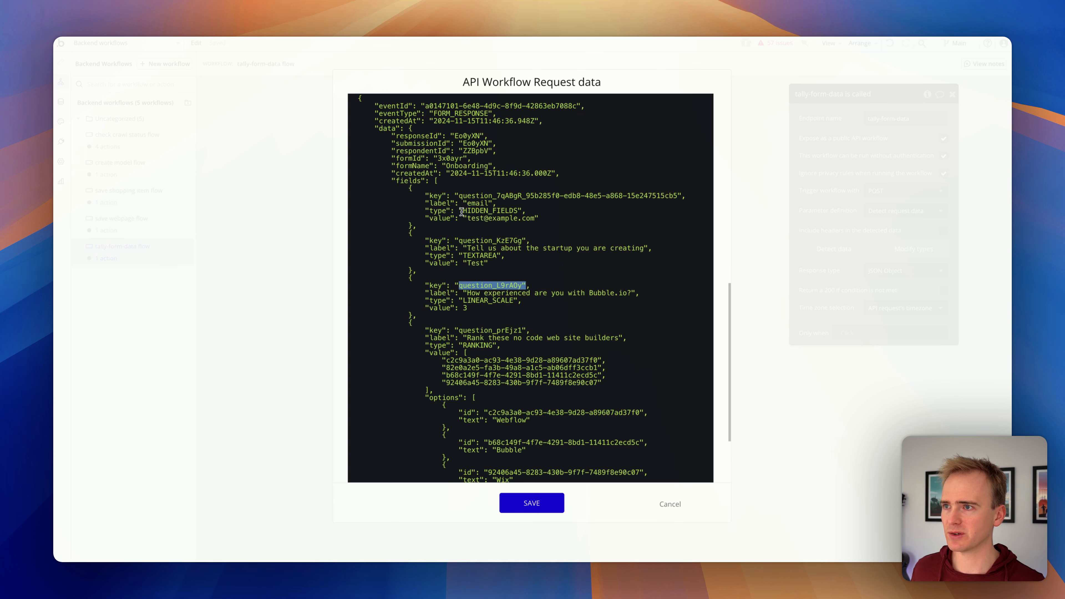
pyautogui.click(670, 504)
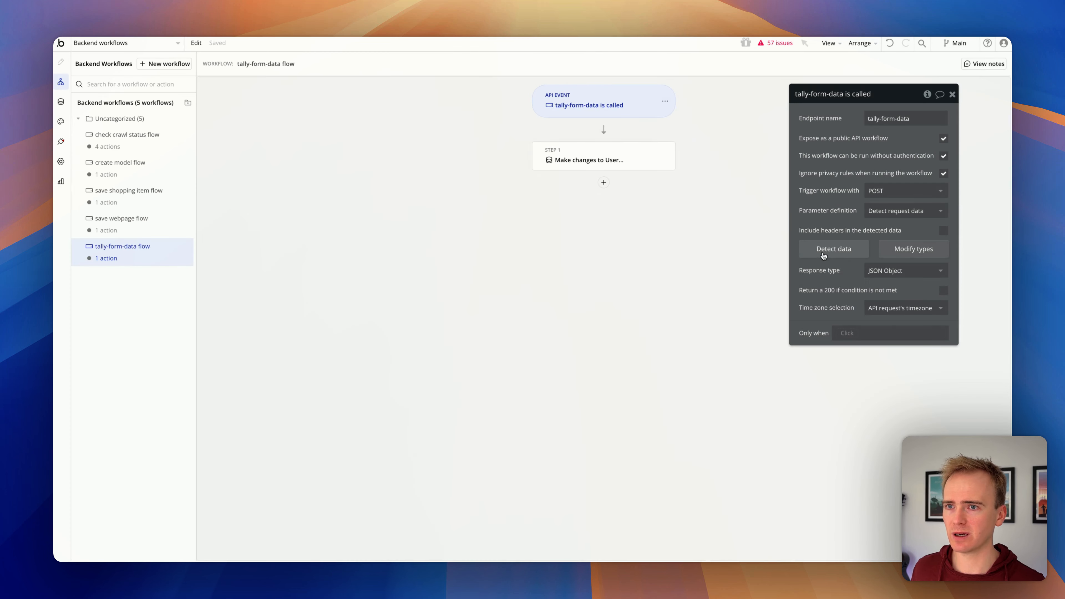
# Check the data types assigned to the request's fields, including the value list, without saving changes
pyautogui.click(894, 254)
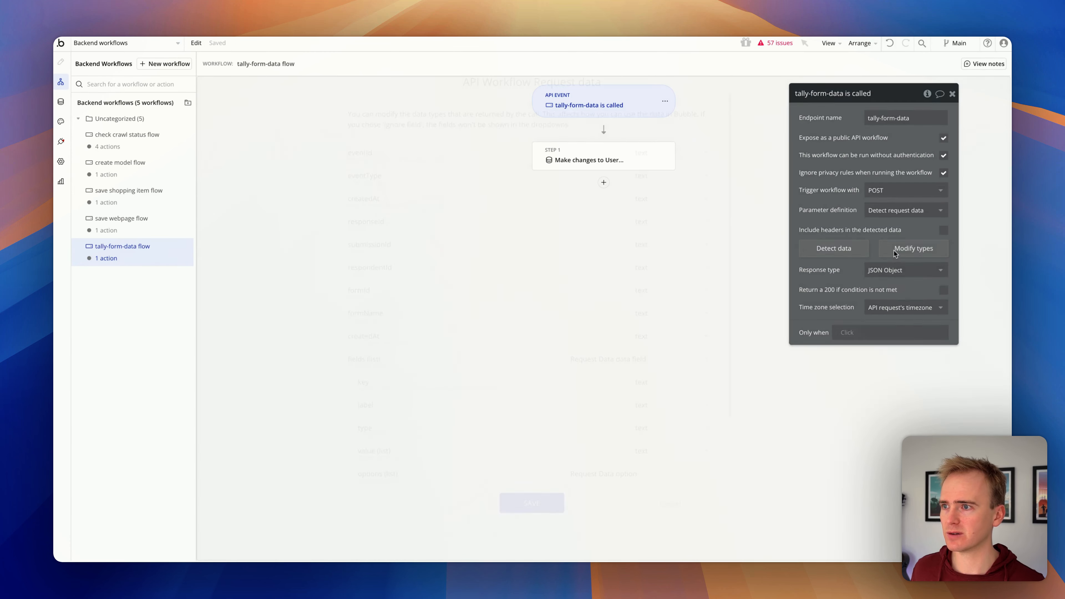
pyautogui.scroll(-3, 513, 356)
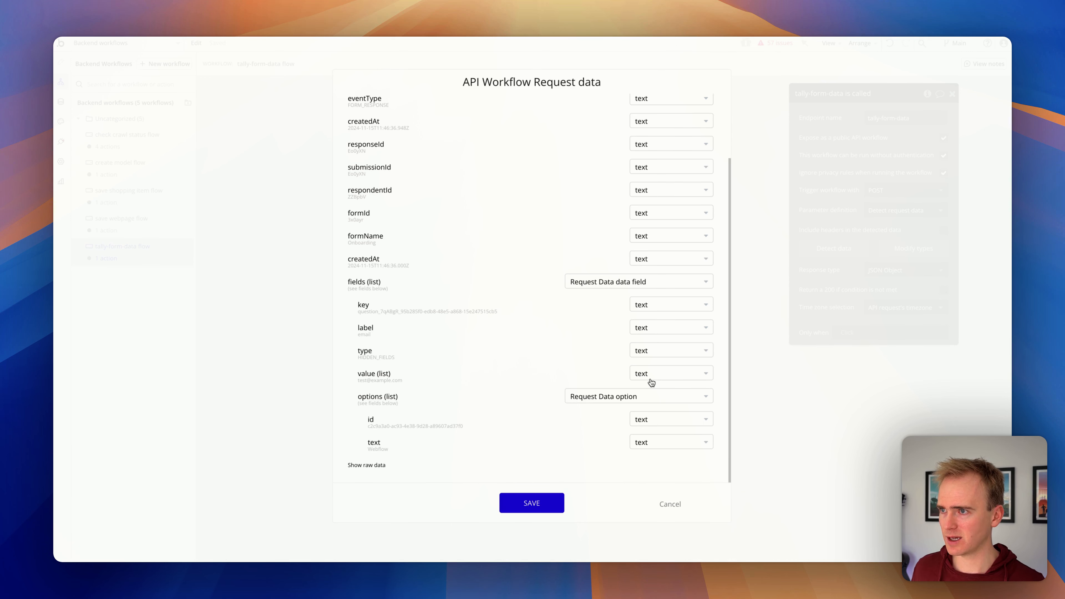
pyautogui.click(664, 505)
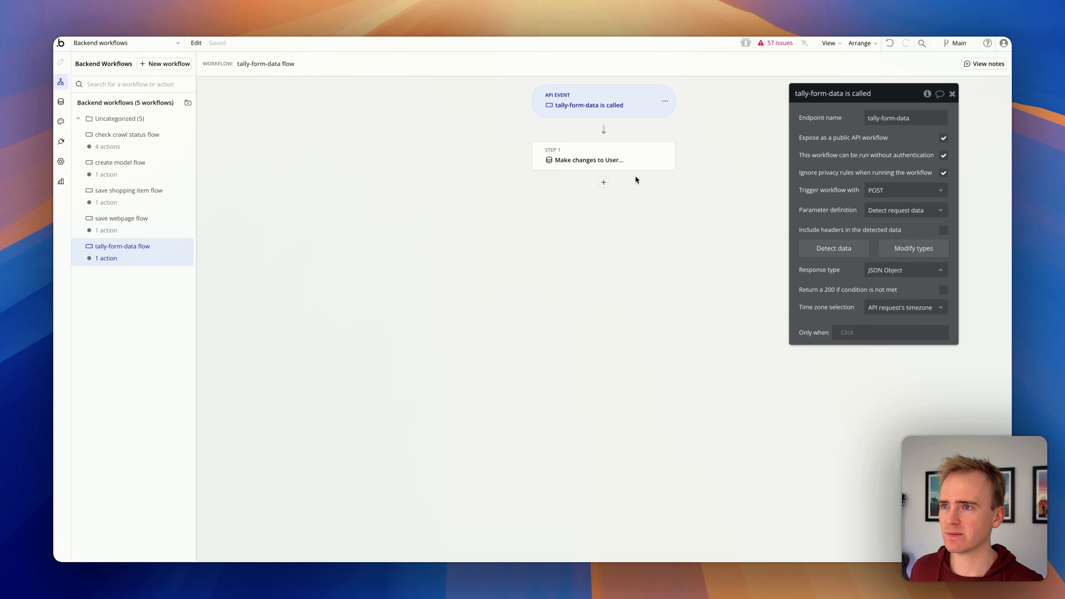
# Add another field to change in the Make changes to User action, choosing to create a new field for it
pyautogui.click(615, 159)
pyautogui.click(885, 177)
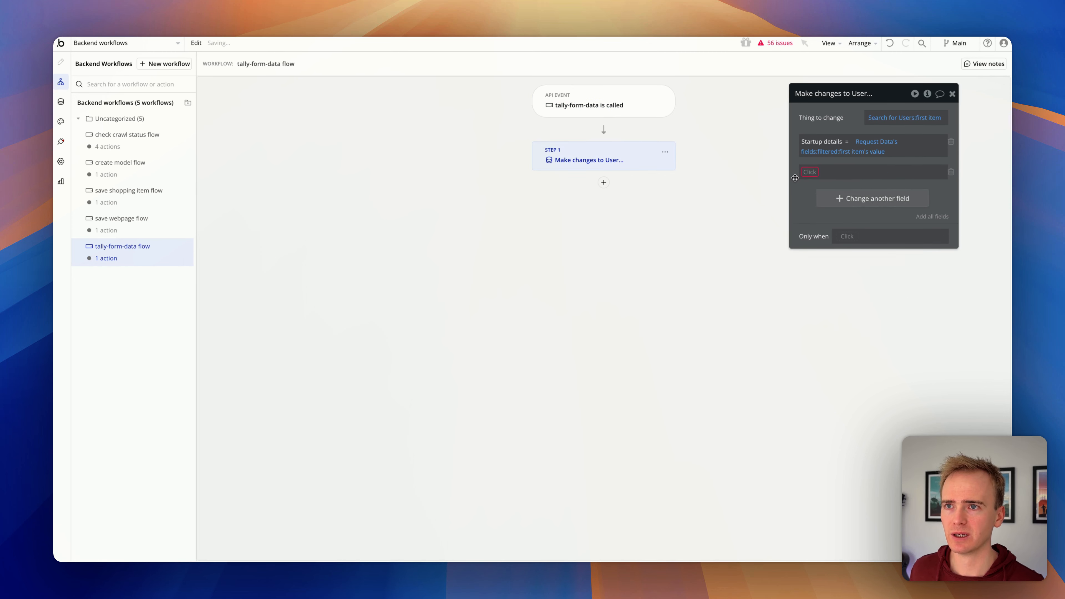
pyautogui.click(813, 179)
pyautogui.scroll(-3, 834, 319)
pyautogui.click(833, 340)
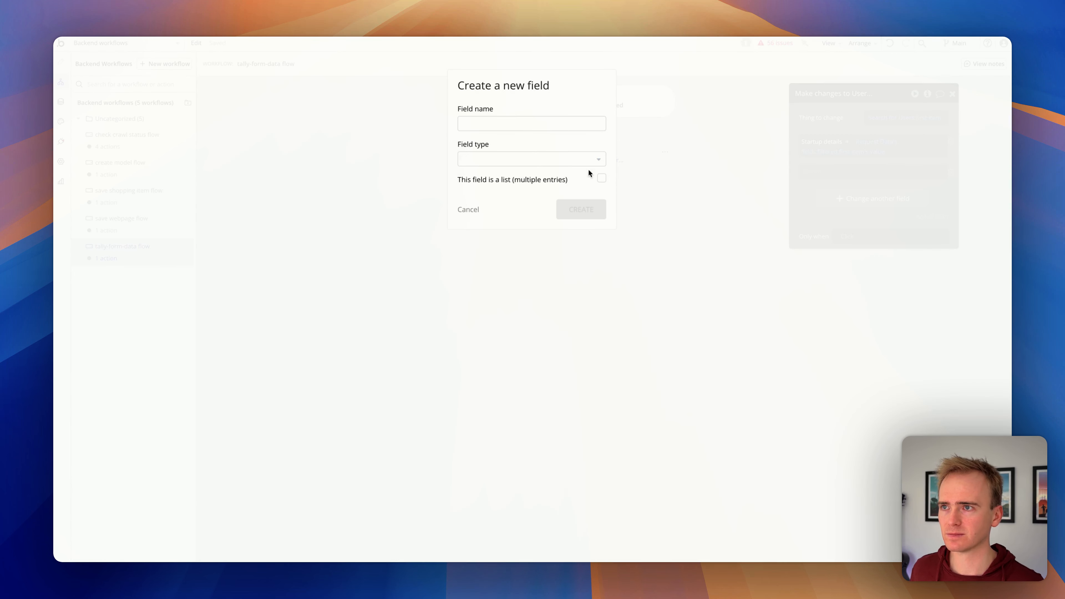
# Create the new User field Experience with the field type number, not as a list
pyautogui.click(522, 122)
pyautogui.write('Experience')
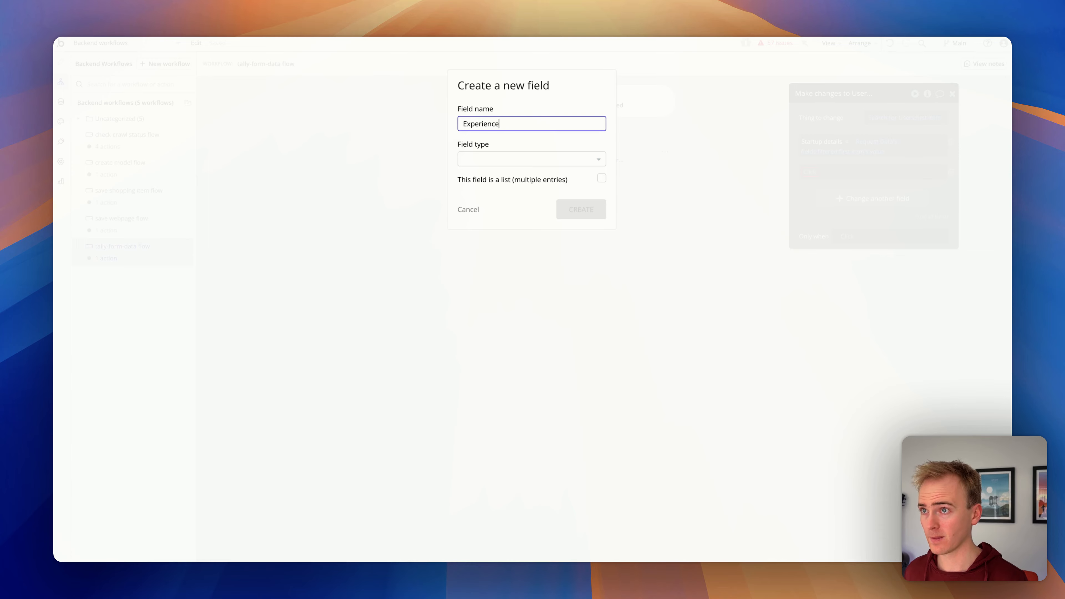
pyautogui.click(511, 161)
pyautogui.write('text')
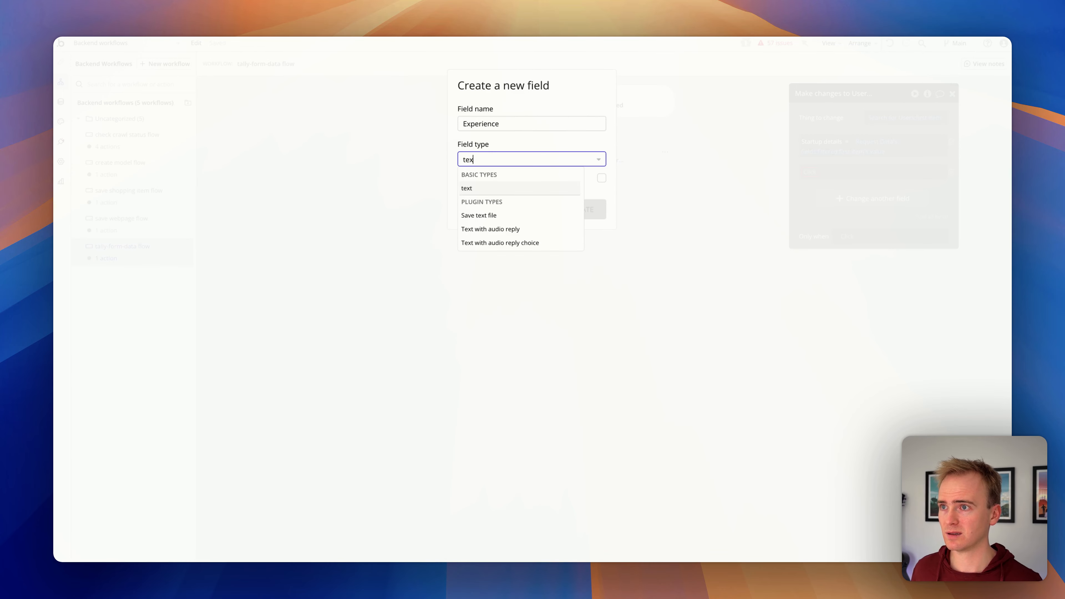
pyautogui.press('BackSpace')
pyautogui.press('BackSpace')
pyautogui.press('BackSpace')
pyautogui.press('BackSpace')
pyautogui.write('nu')
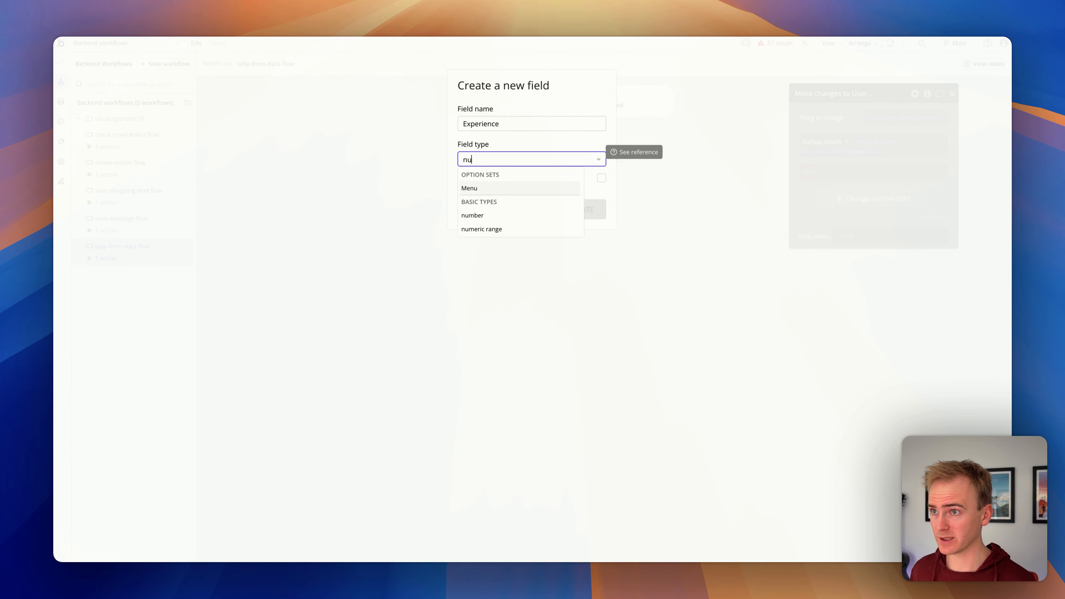
pyautogui.click(511, 215)
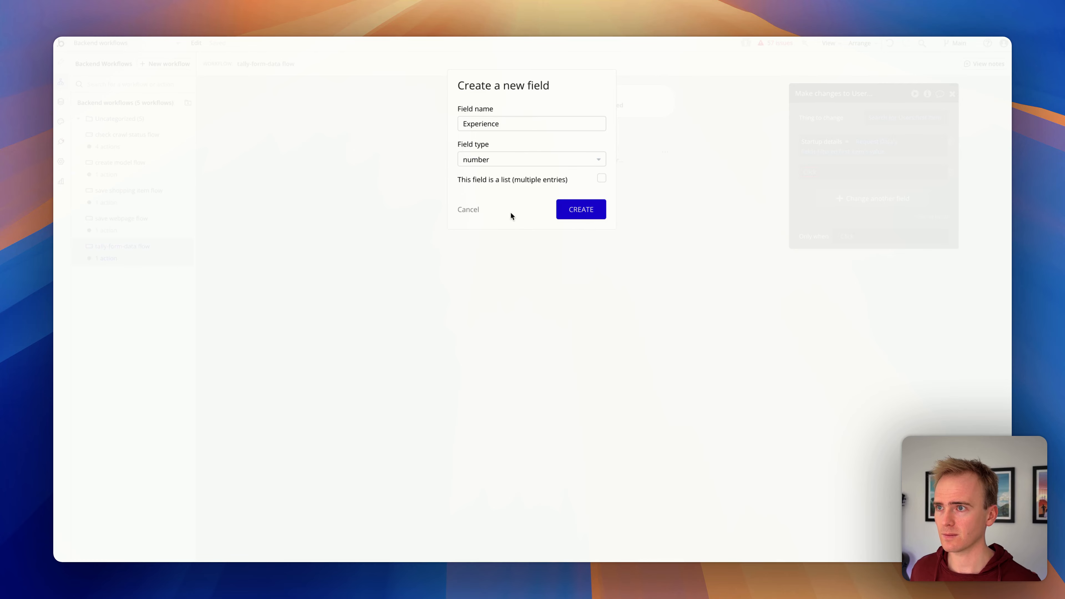
pyautogui.click(587, 211)
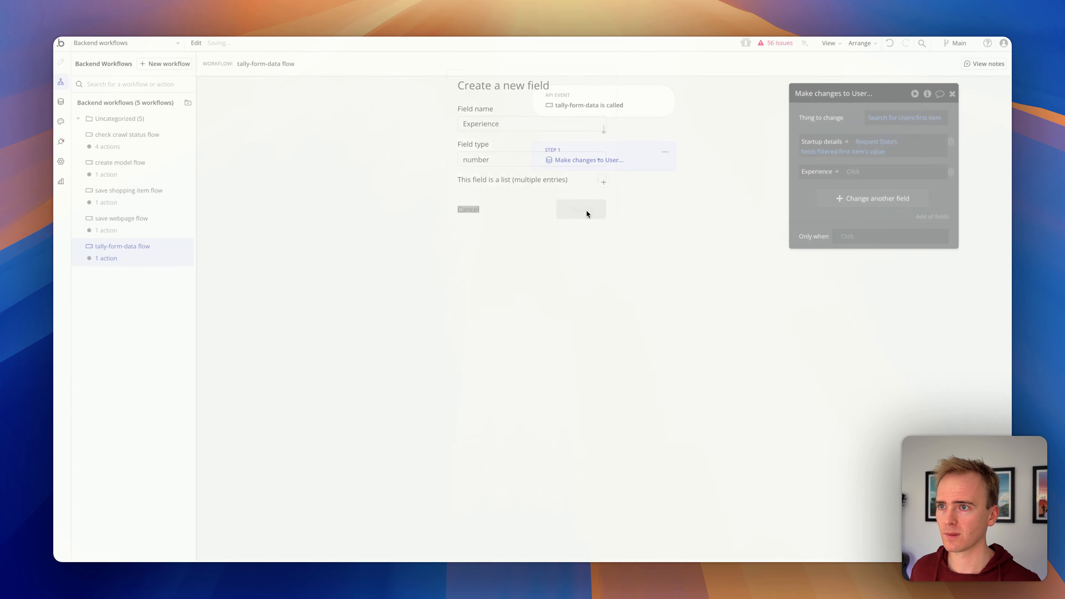
# Set the Experience field's value to Request Data's fields with the :filtered operator
pyautogui.click(858, 172)
pyautogui.write('re')
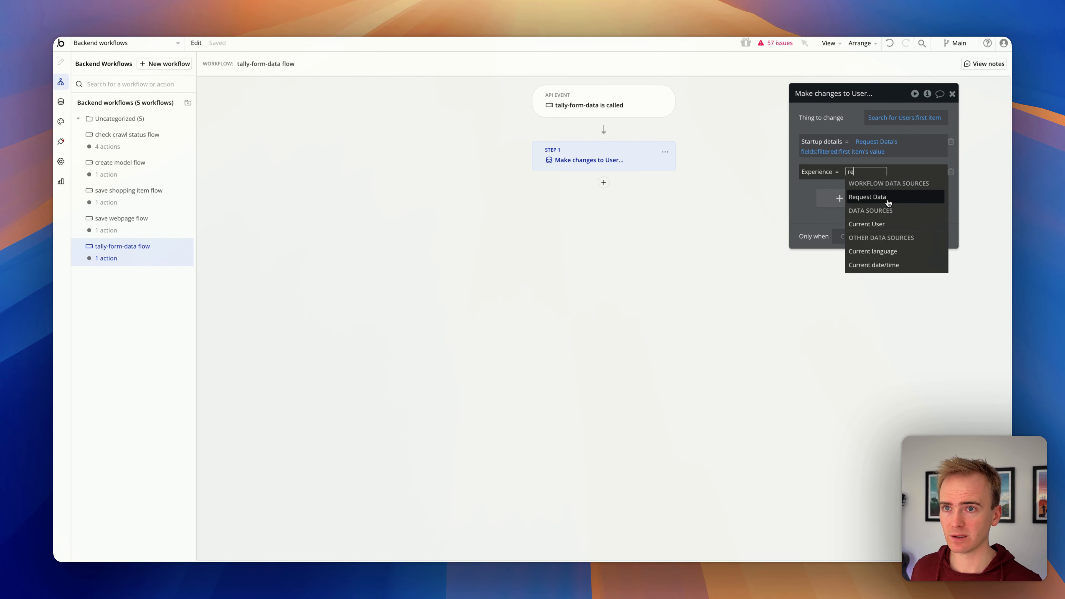
pyautogui.click(887, 200)
pyautogui.write('fil')
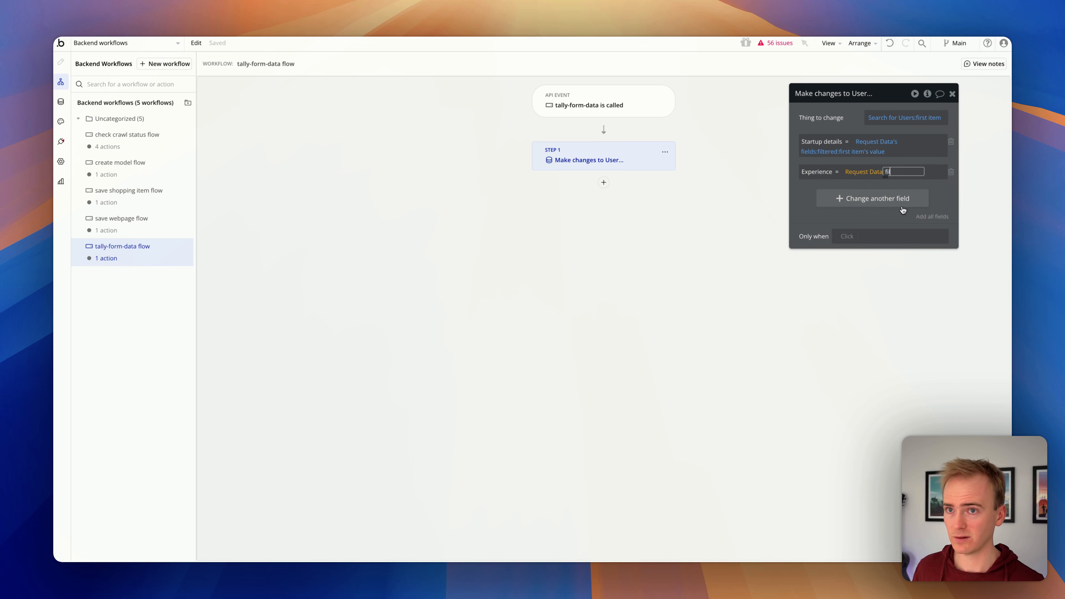
pyautogui.press('BackSpace')
pyautogui.press('BackSpace')
pyautogui.press('BackSpace')
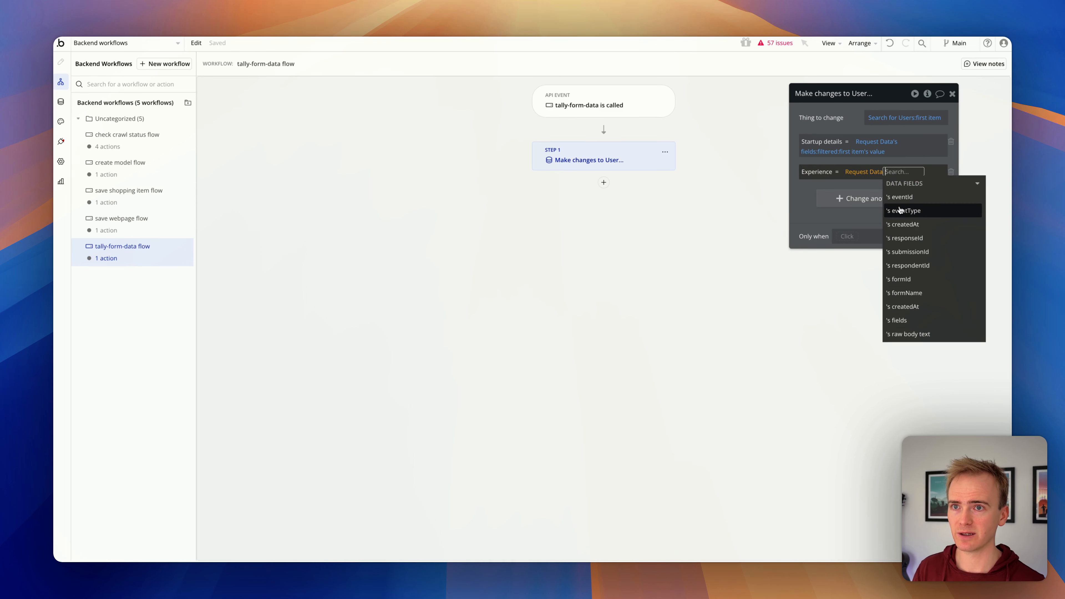
pyautogui.write('fi')
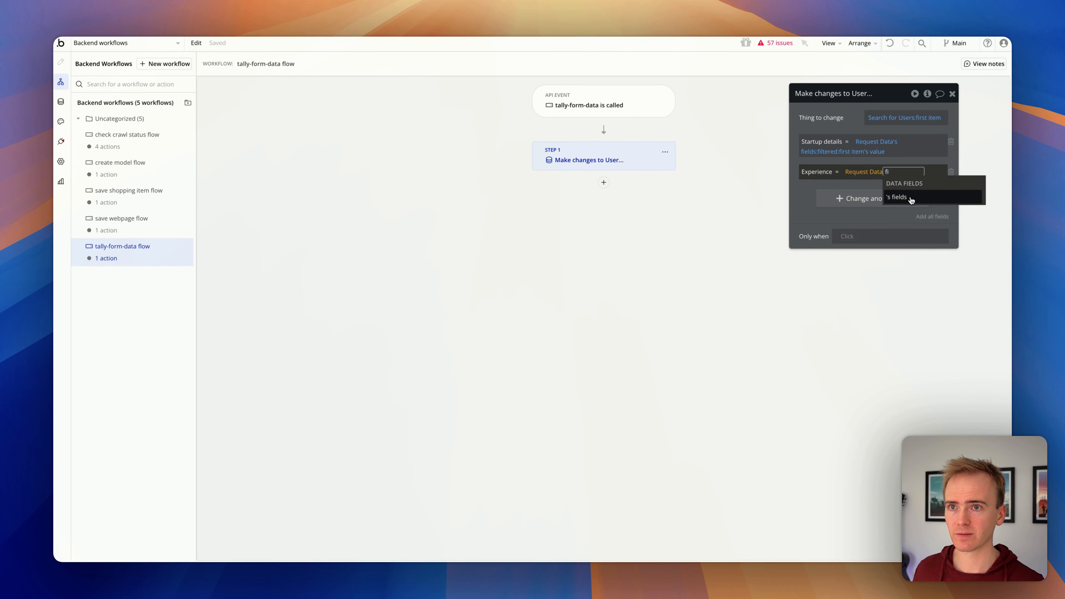
pyautogui.click(907, 200)
pyautogui.write('fil')
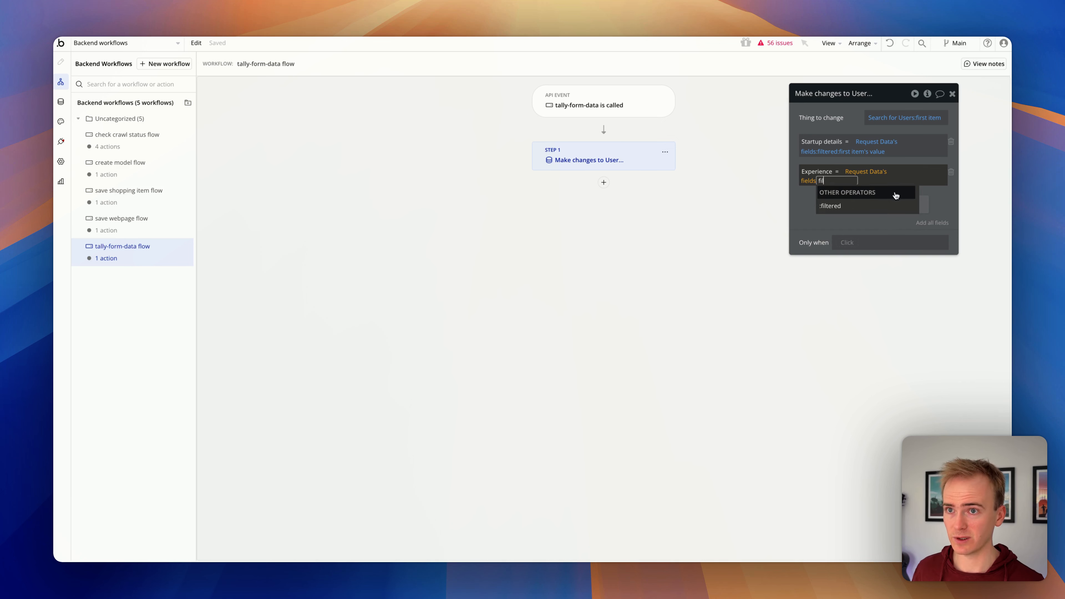
pyautogui.click(886, 204)
# Add a constraint to the Experience list filter comparing key with = to the Bubble experience question's key, question_L9rAOy
pyautogui.click(689, 126)
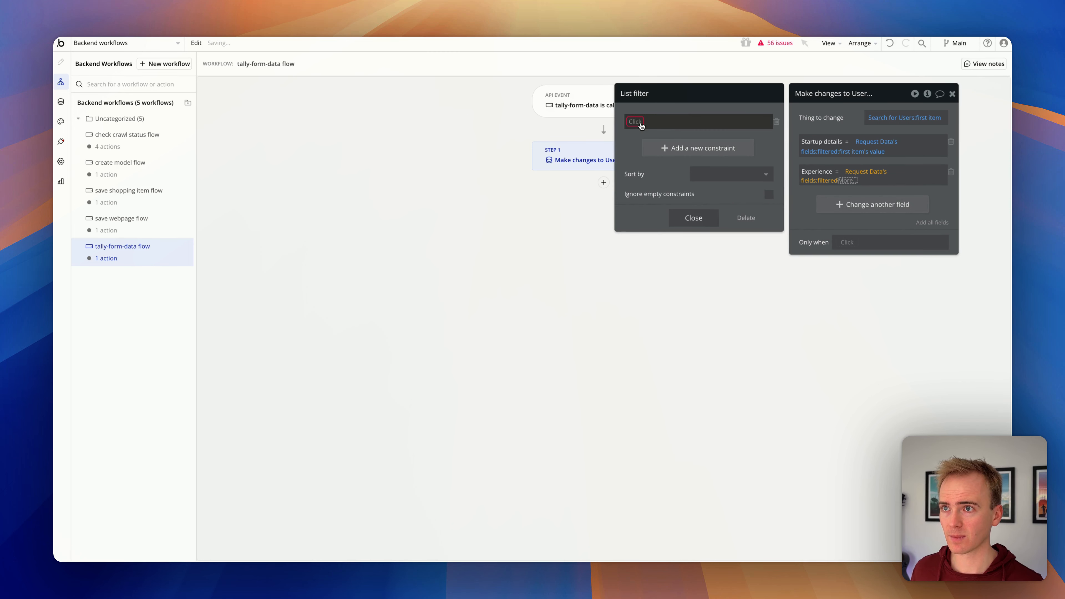
pyautogui.click(638, 123)
pyautogui.click(646, 130)
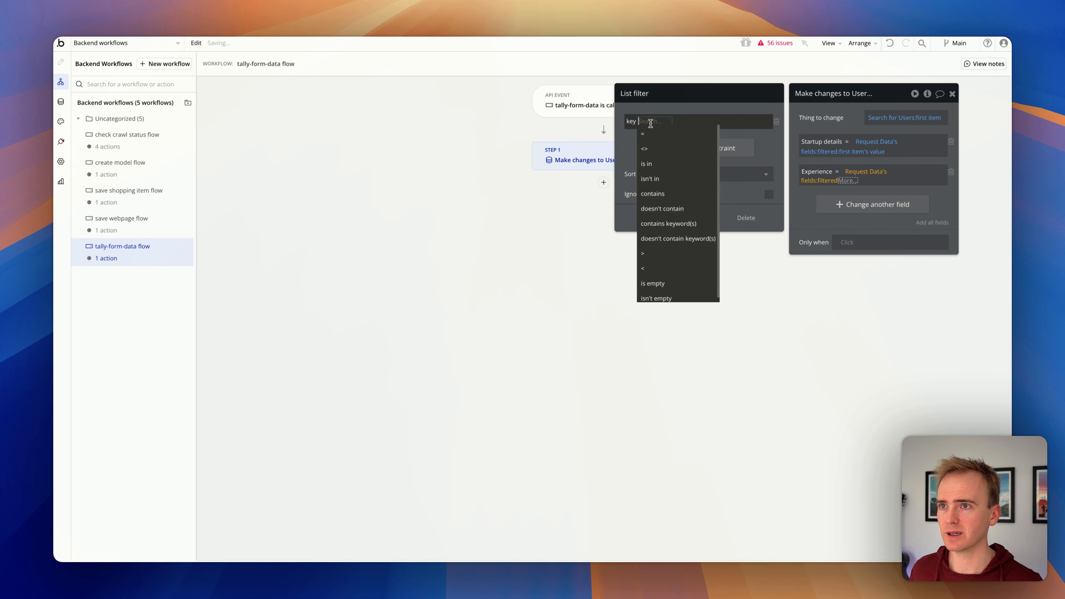
pyautogui.click(650, 135)
pyautogui.rightClick(654, 123)
pyautogui.click(709, 119)
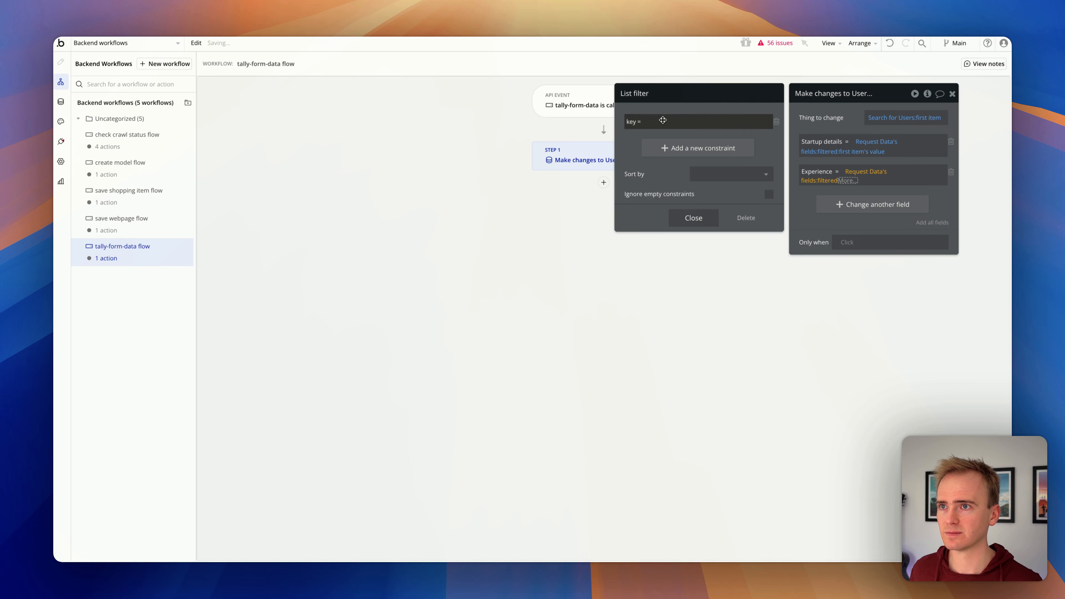
pyautogui.click(646, 122)
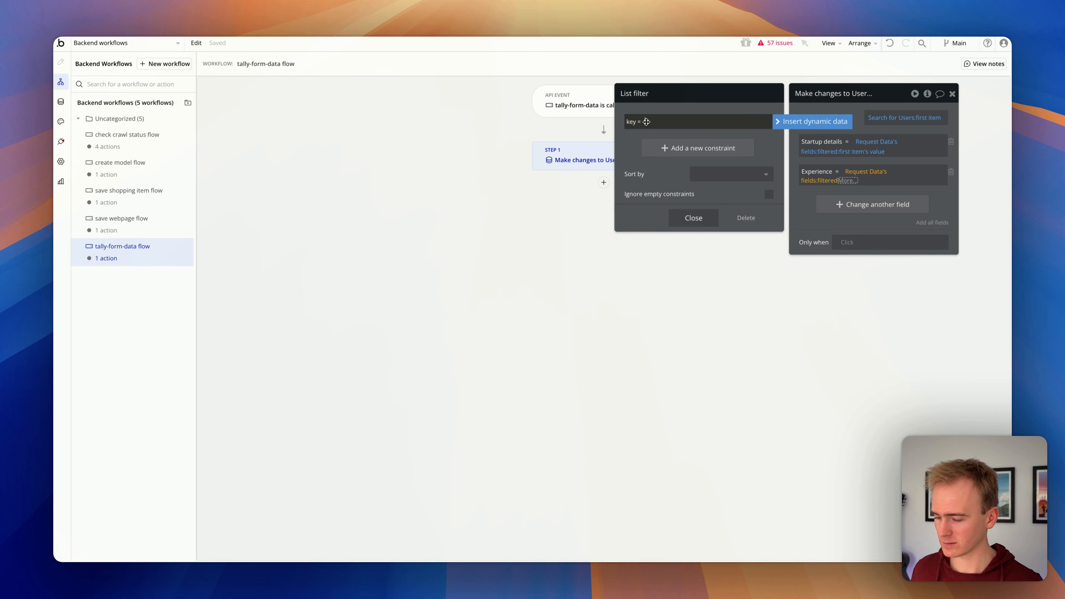
pyautogui.write('question_L9rAOy')
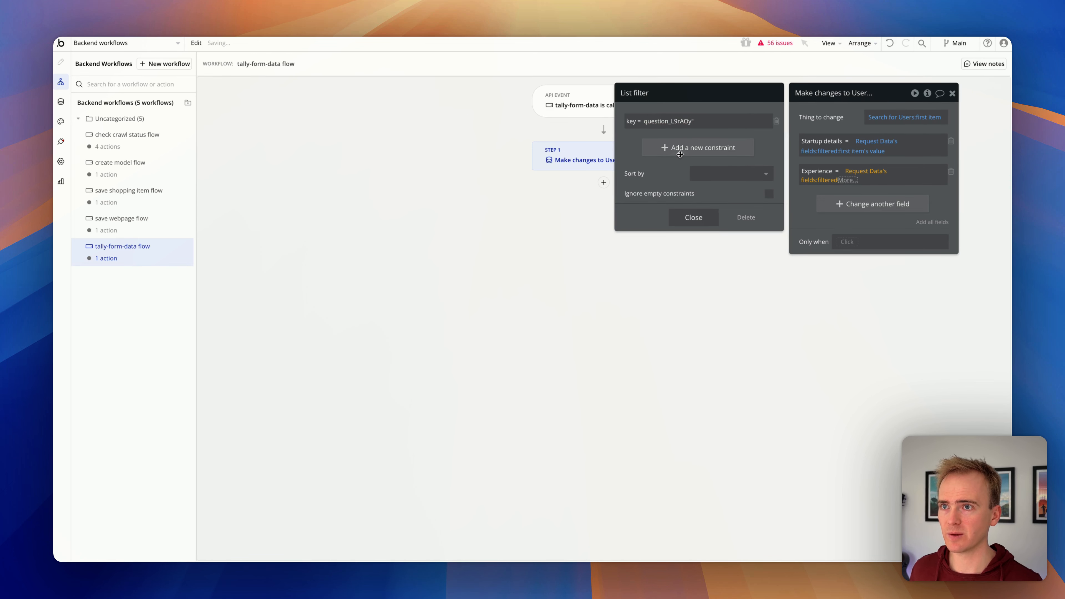
# Remove the stray trailing quotation mark from the constraint's key value and close the list filter
pyautogui.doubleClick(694, 122)
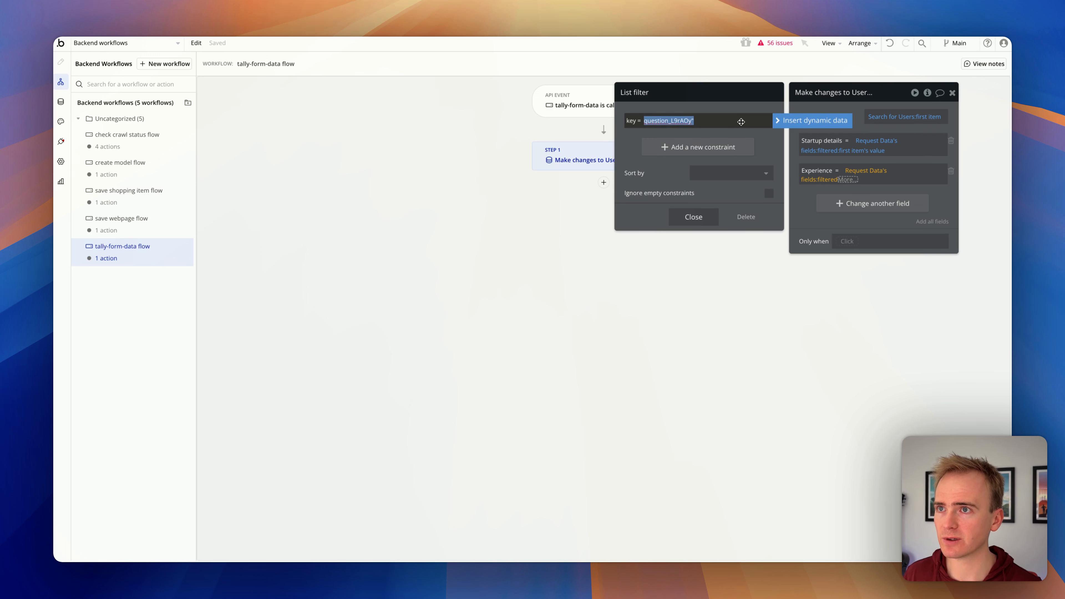
pyautogui.press('Right')
pyautogui.press('BackSpace')
pyautogui.click(703, 112)
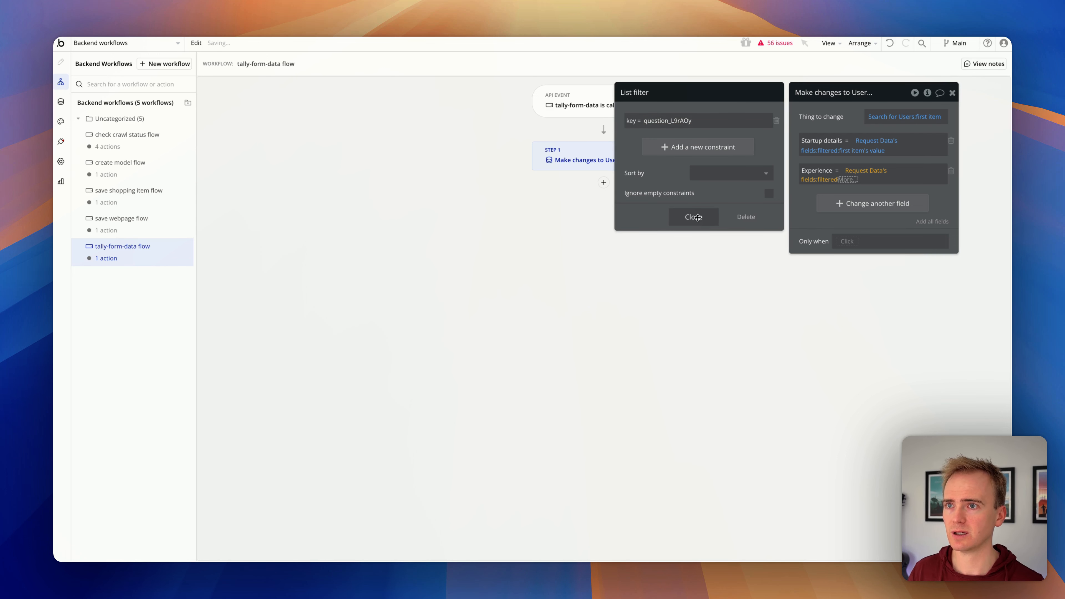
pyautogui.click(699, 222)
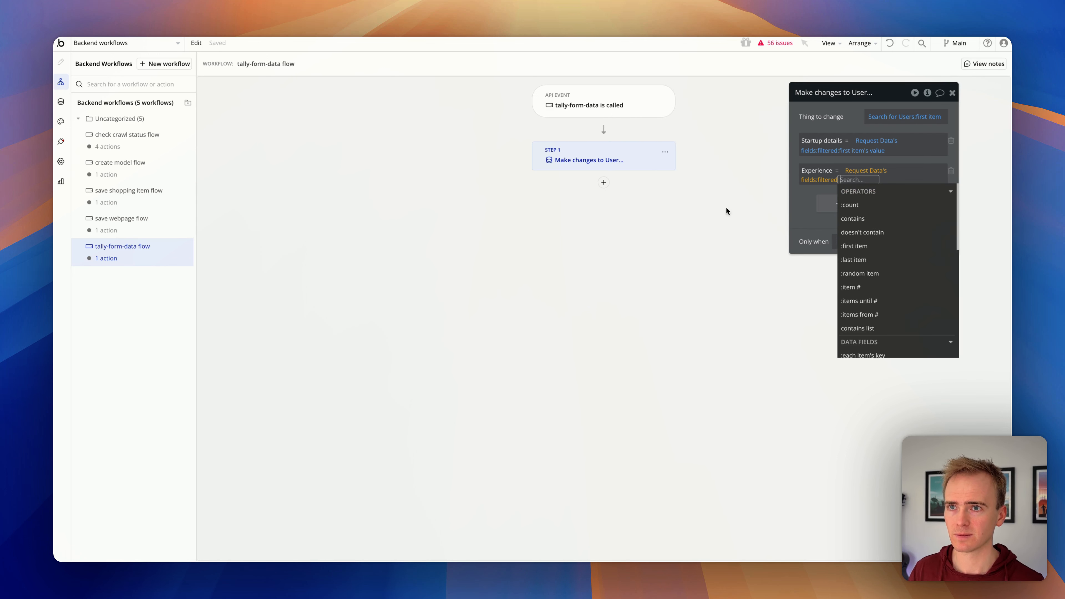
# Extend the Experience expression with the filtered list's first item's value
pyautogui.click(863, 246)
pyautogui.click(855, 247)
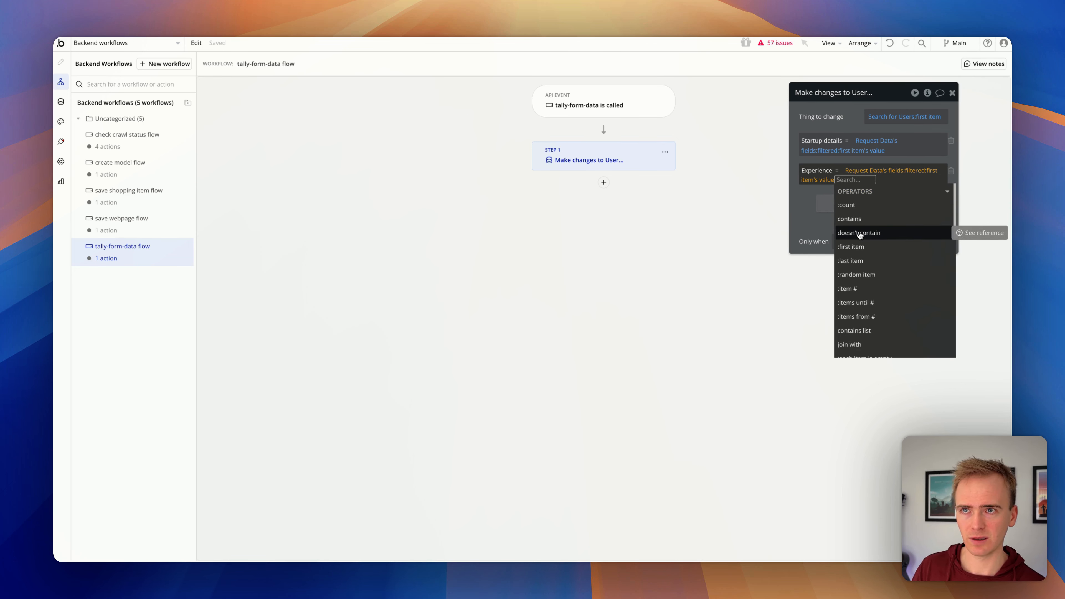
pyautogui.scroll(-3, 861, 237)
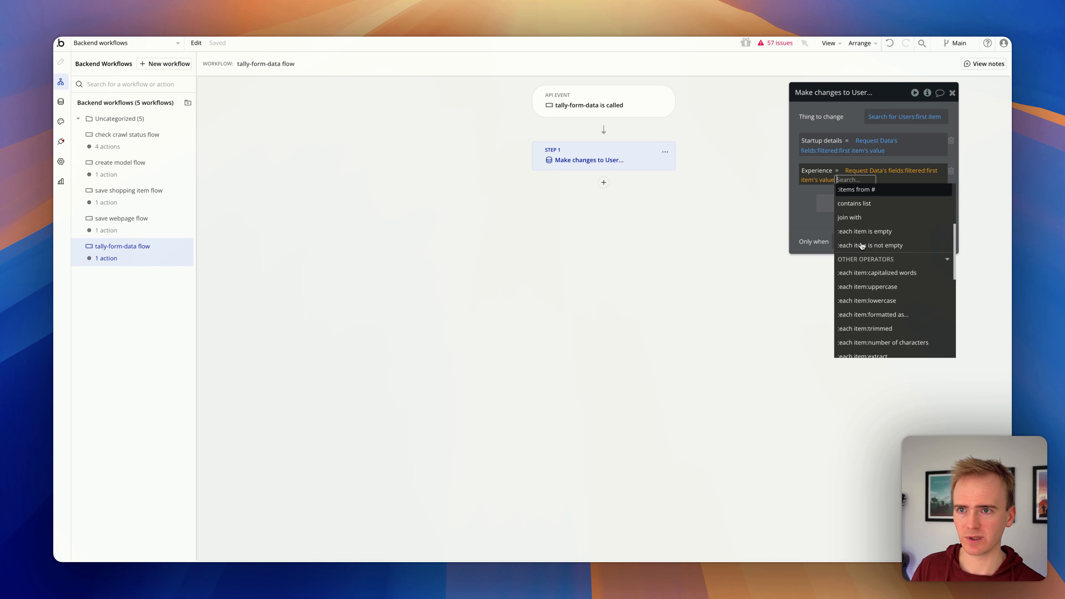
pyautogui.scroll(3, 862, 246)
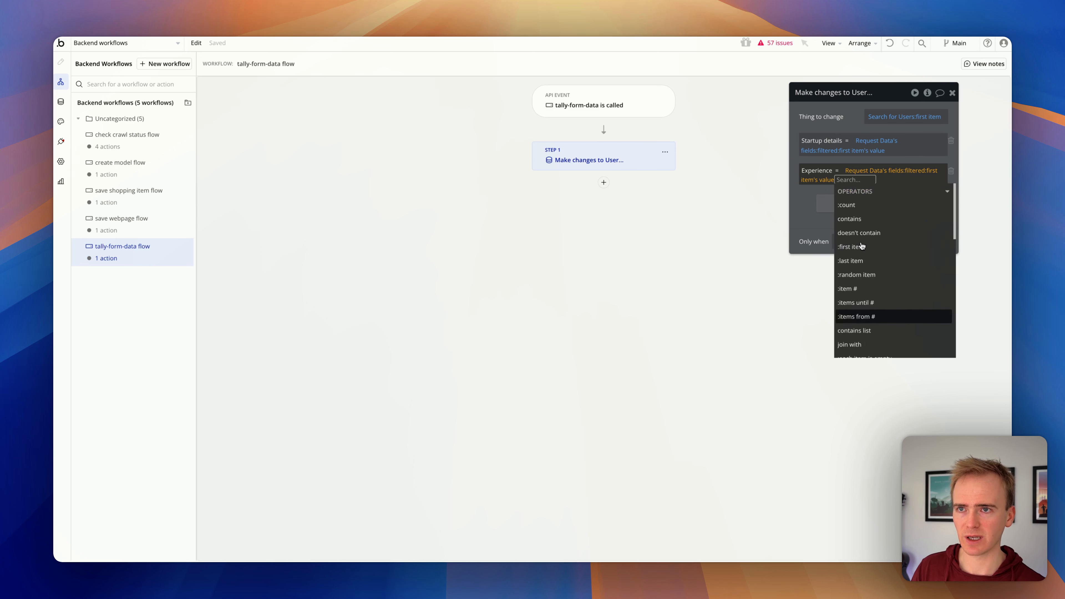
# Complete the Experience expression by taking the value list's first item and converting it to a number
pyautogui.click(807, 201)
pyautogui.click(841, 179)
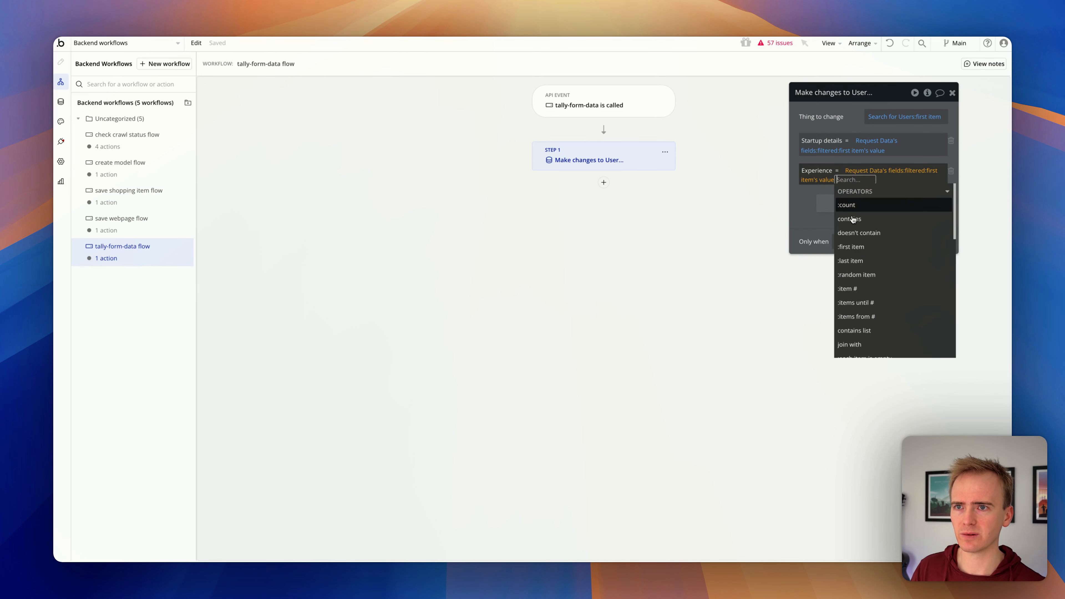
pyautogui.click(860, 247)
pyautogui.click(805, 203)
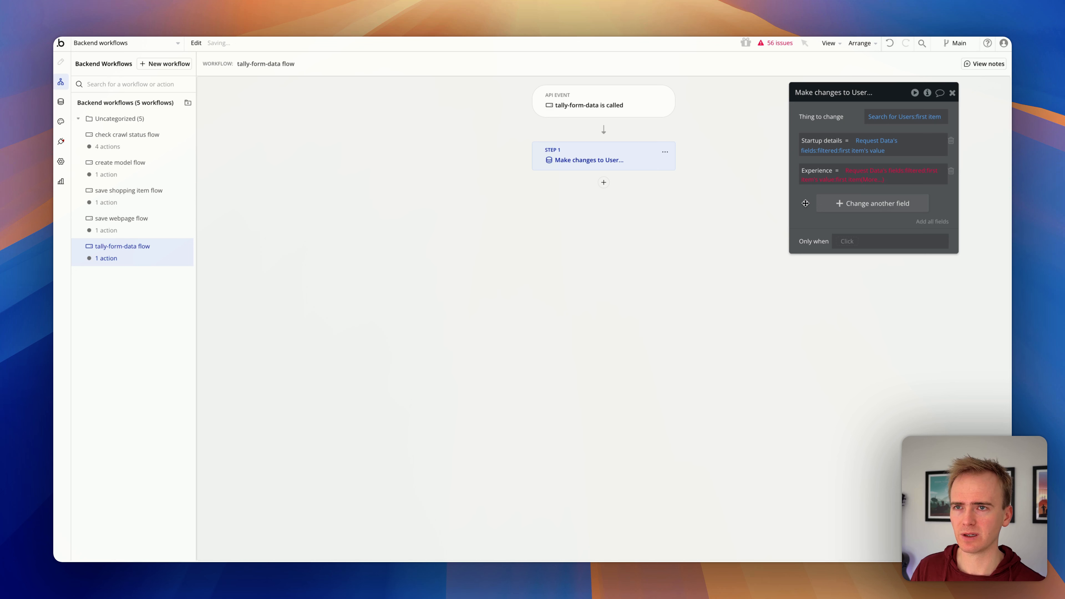
pyautogui.click(877, 179)
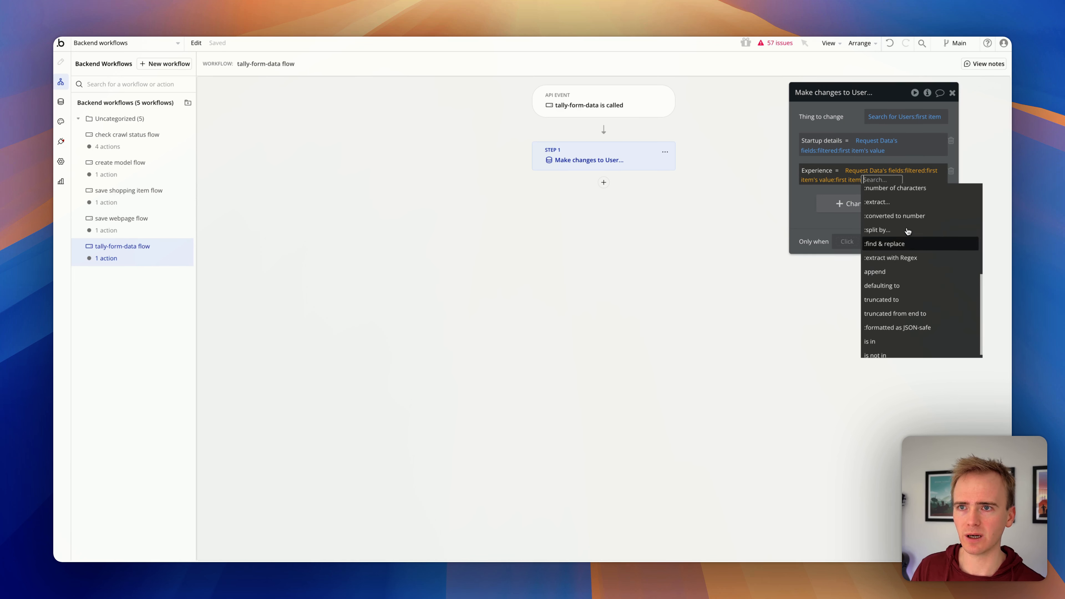
pyautogui.click(900, 212)
pyautogui.click(829, 131)
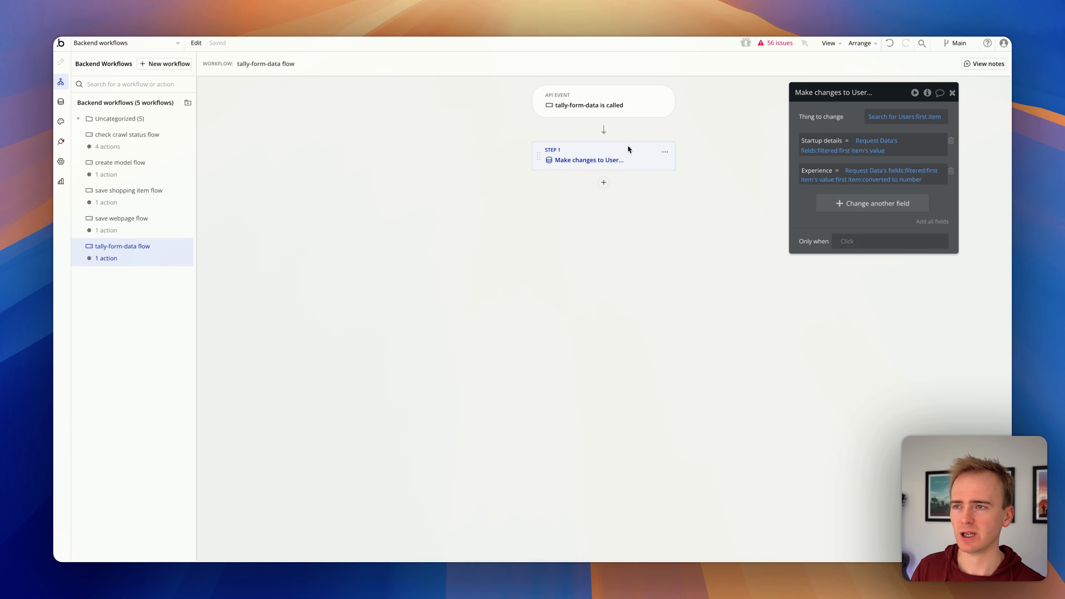
# Show the raw request data of the tally-form-data event down to the individual form questions
pyautogui.click(611, 112)
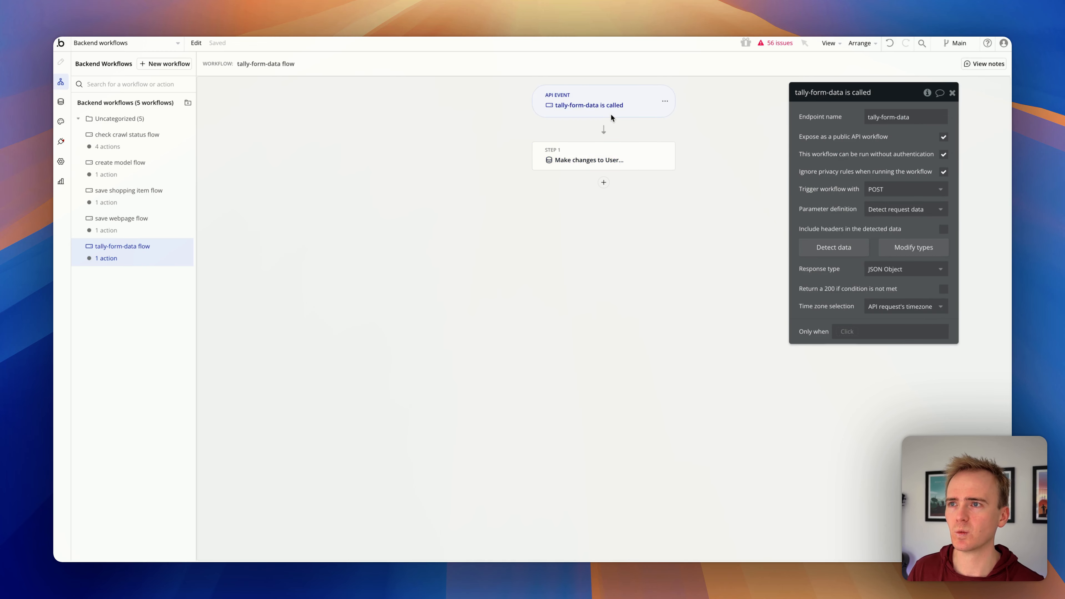
pyautogui.click(888, 247)
pyautogui.scroll(-3, 564, 270)
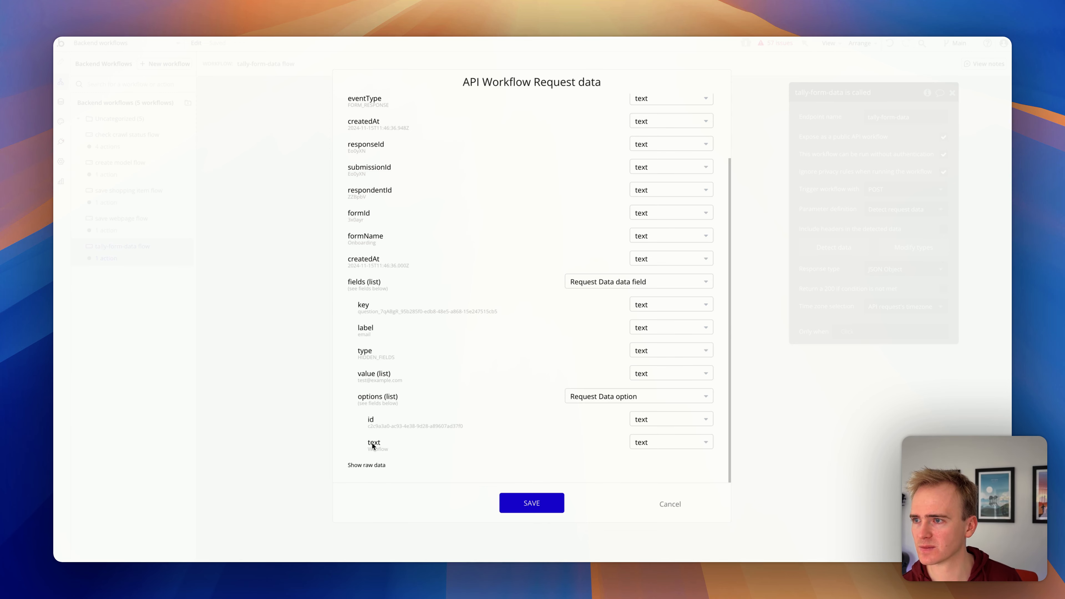
pyautogui.click(367, 465)
pyautogui.scroll(-7, 428, 401)
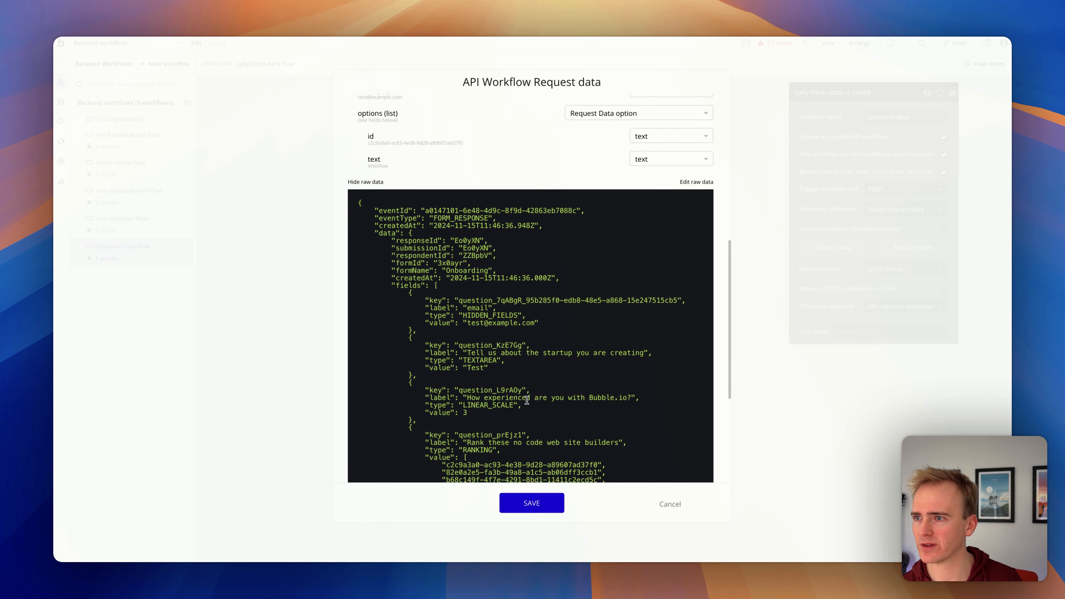
pyautogui.scroll(-2, 527, 401)
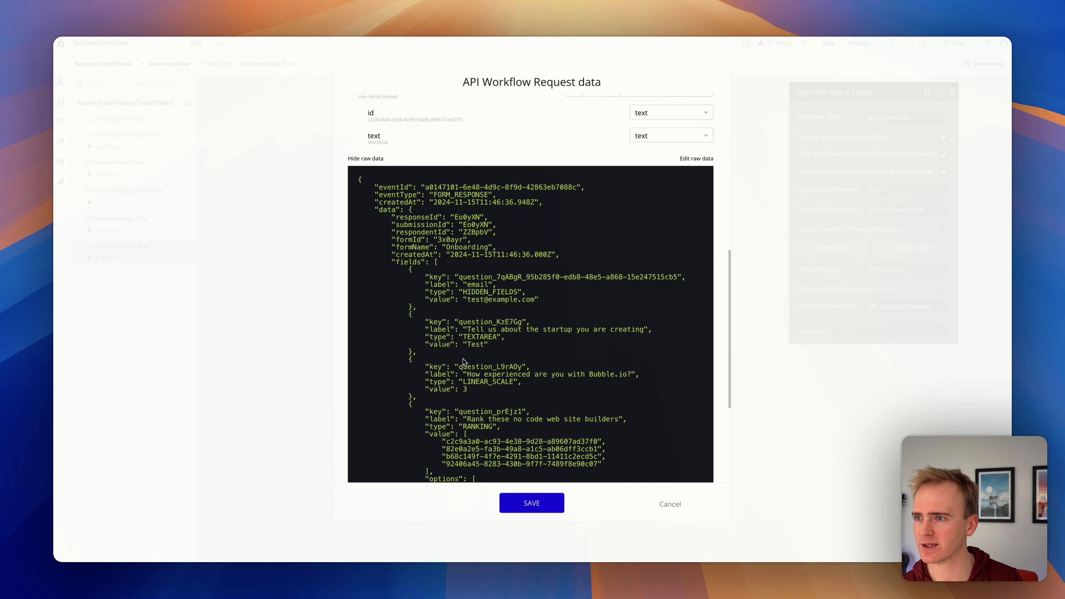
# Compare the value formats of the startup, Bubble experience and website builder ranking questions, and save the request data types
pyautogui.doubleClick(439, 343)
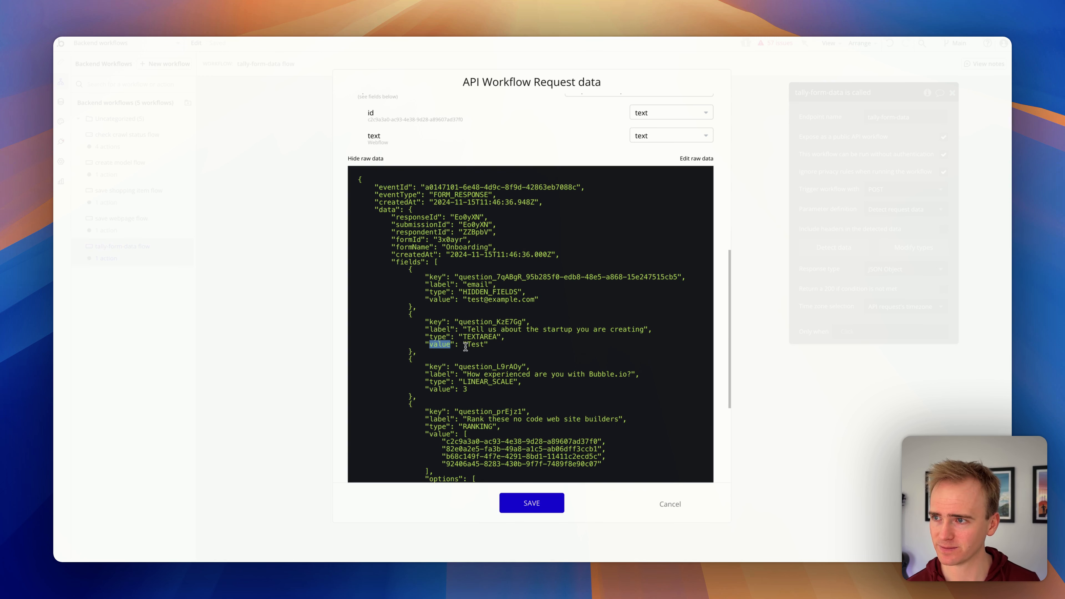
pyautogui.moveTo(466, 344); pyautogui.dragTo(488, 344)
pyautogui.moveTo(458, 389); pyautogui.dragTo(472, 389)
pyautogui.scroll(-5, 473, 389)
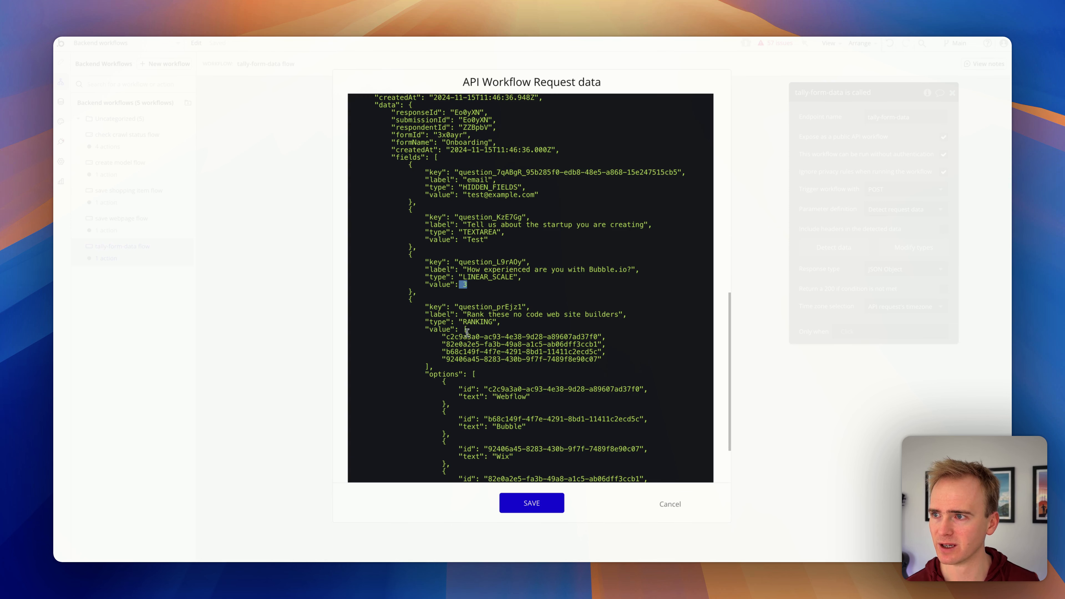
pyautogui.moveTo(466, 331); pyautogui.dragTo(468, 378)
pyautogui.click(468, 377)
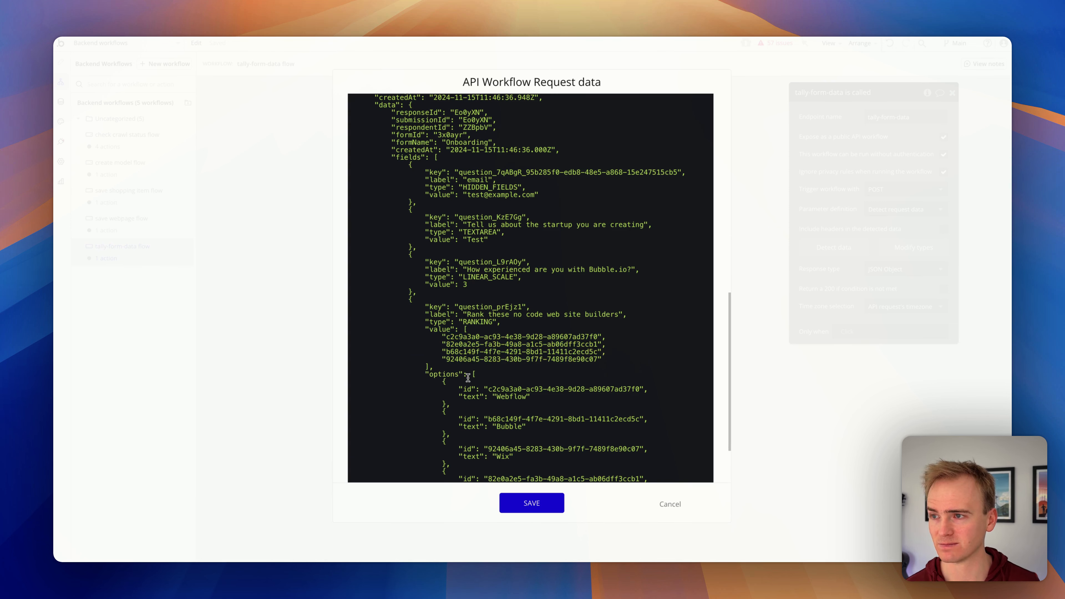
pyautogui.click(519, 504)
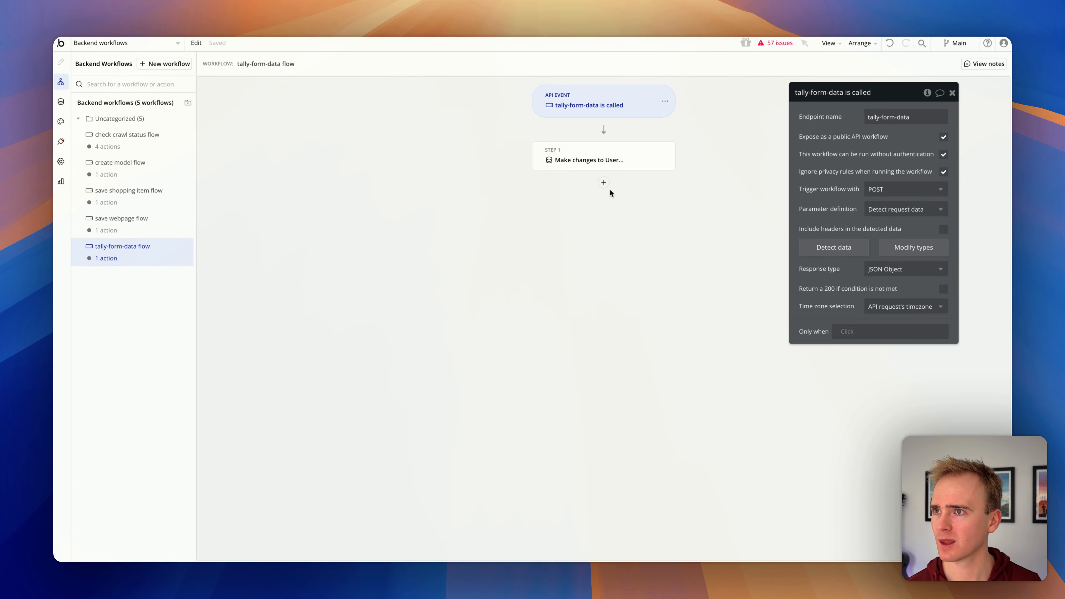
# Add another field change to the Make changes to User action and start creating a new field for it
pyautogui.click(608, 164)
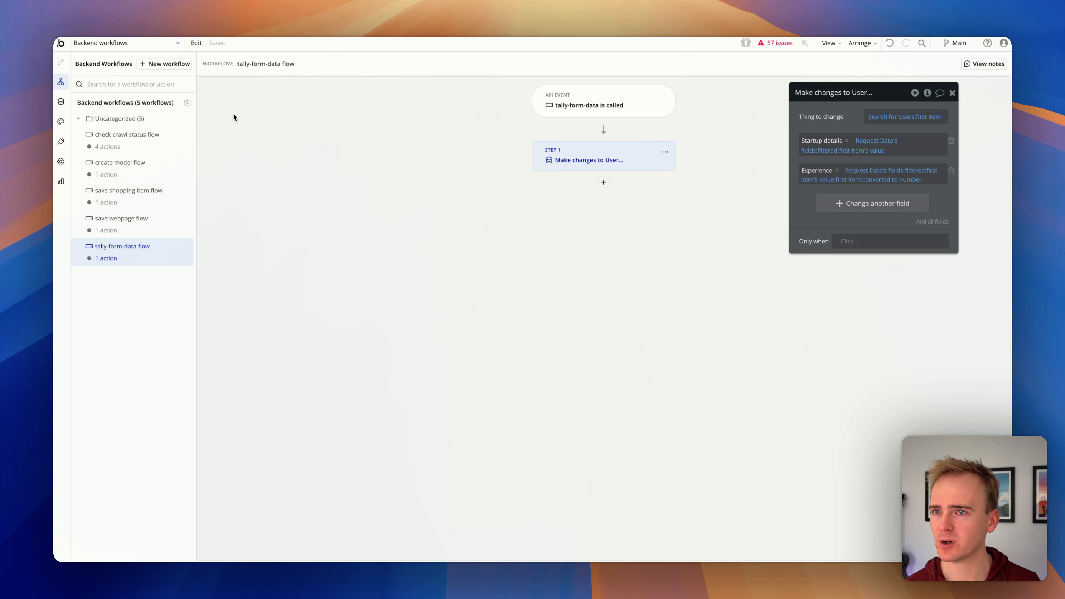
pyautogui.click(845, 204)
pyautogui.click(812, 200)
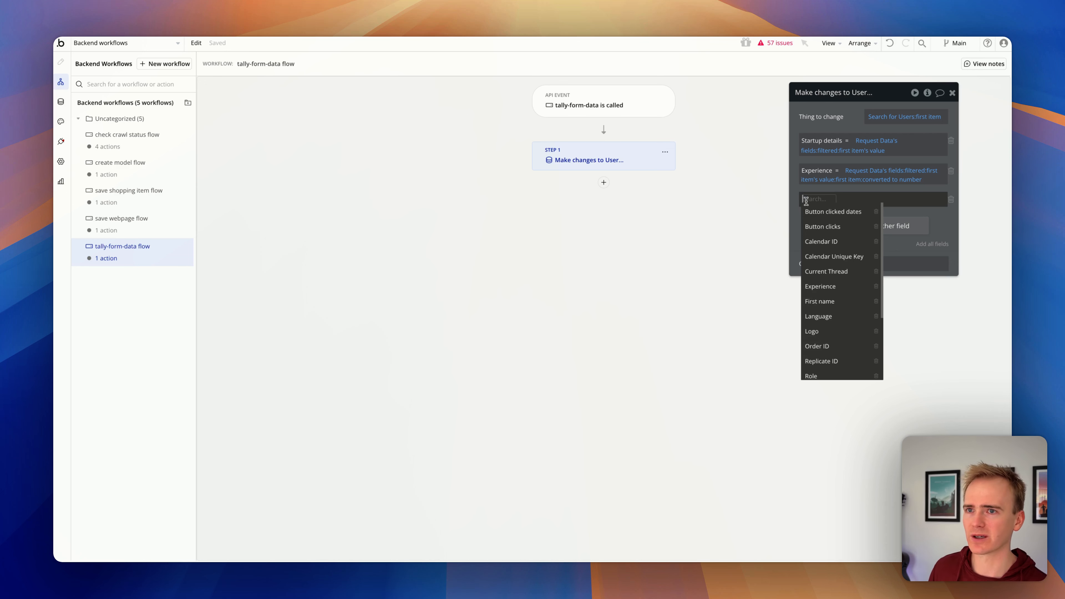
pyautogui.scroll(-5, 837, 265)
pyautogui.click(679, 270)
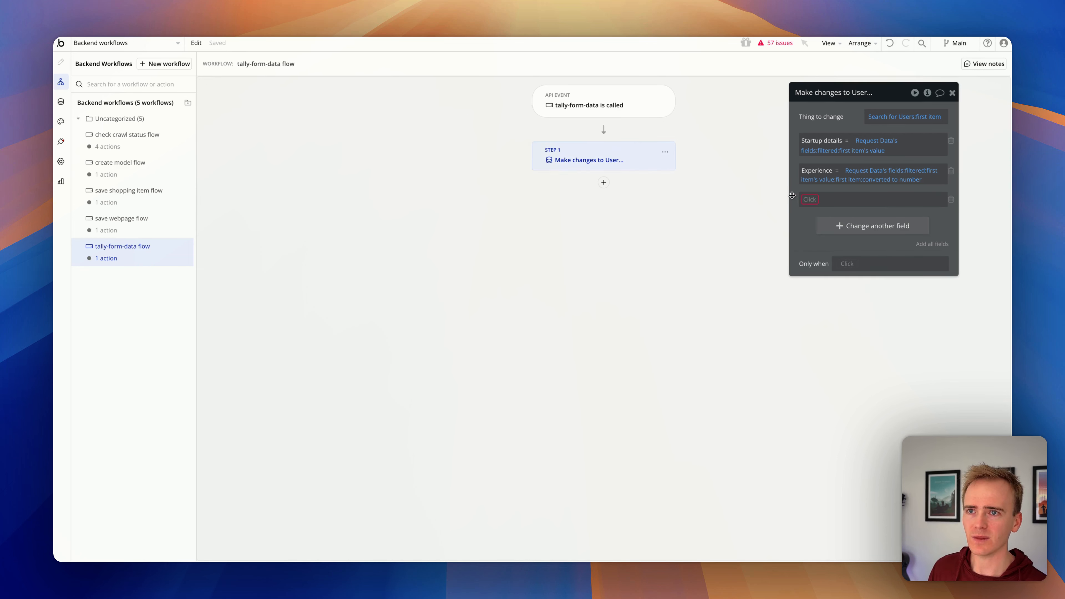
pyautogui.click(809, 199)
pyautogui.click(818, 371)
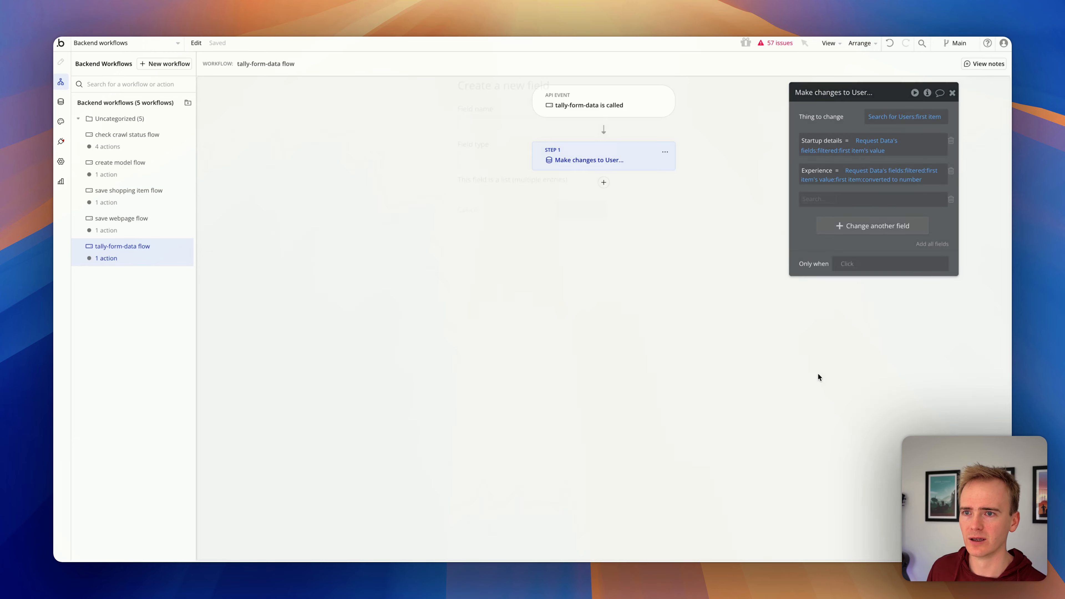
# Create the new User field Preferred software as a list of text entries
pyautogui.click(554, 129)
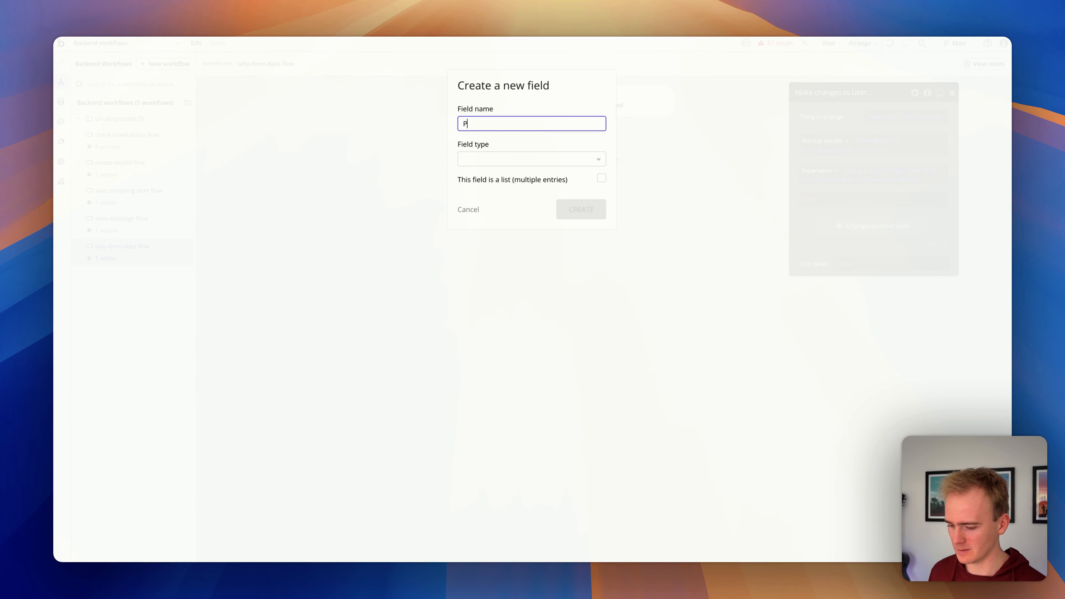
pyautogui.write('Preferred software')
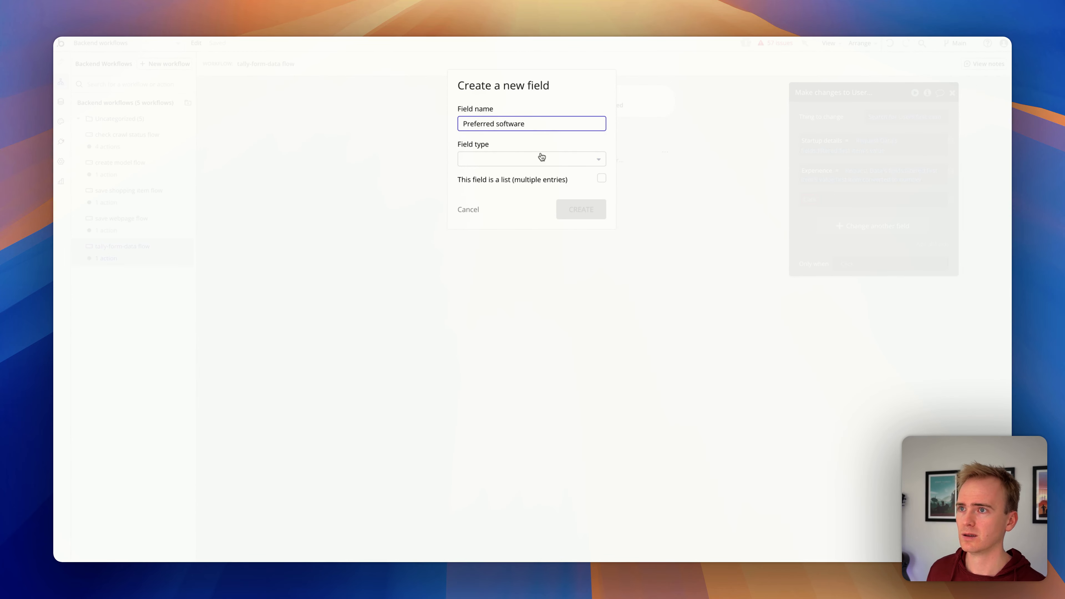
pyautogui.click(541, 157)
pyautogui.write('text')
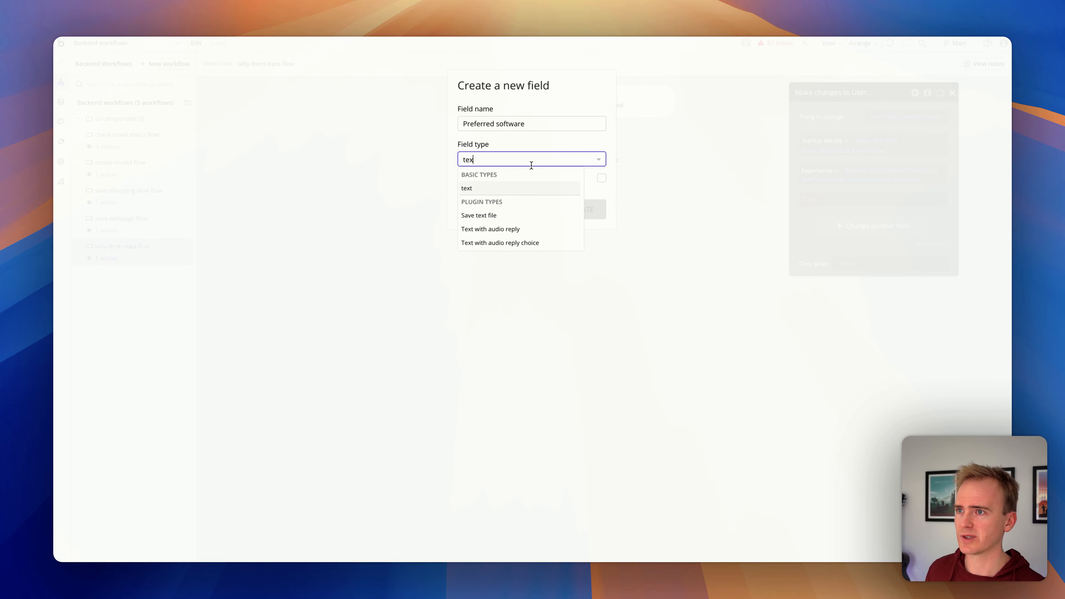
pyautogui.click(510, 188)
pyautogui.click(590, 204)
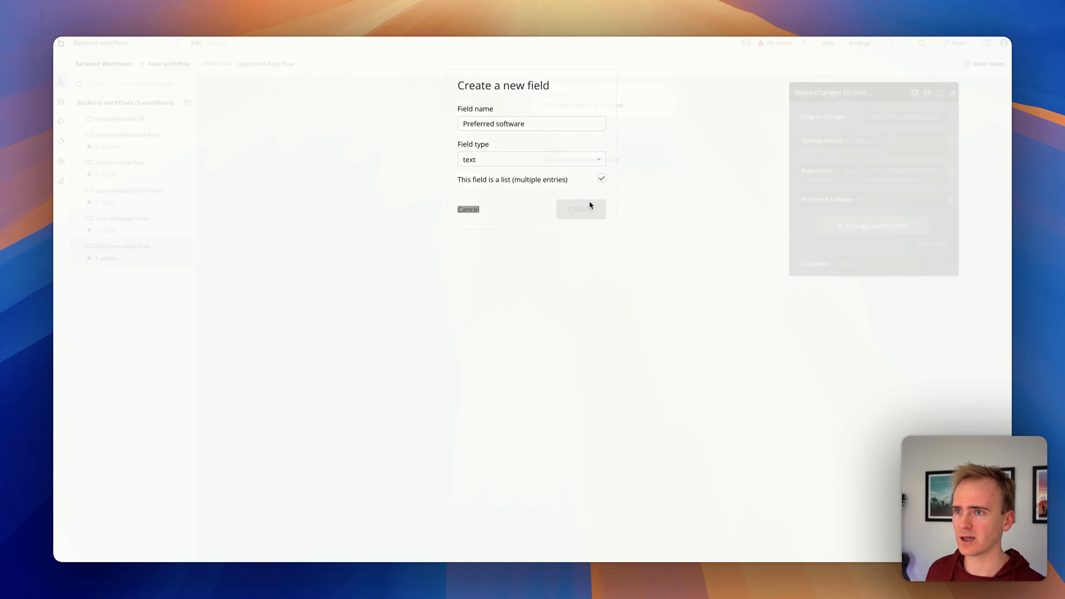
# Copy the website builder ranking question's key, question_prEjz1, from the event's raw request data and save the request data types
pyautogui.click(630, 113)
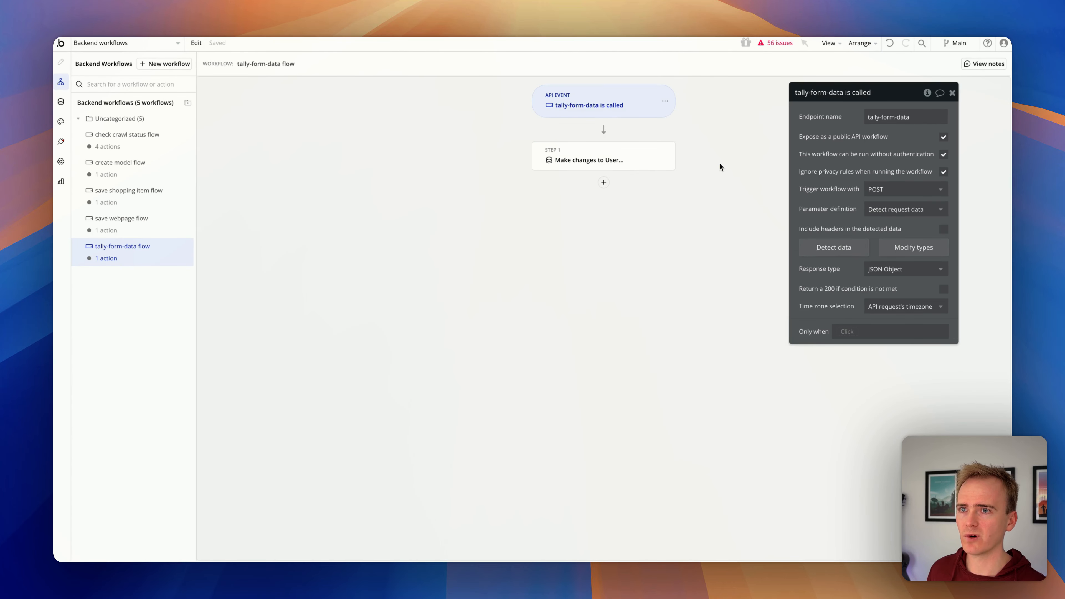
pyautogui.click(911, 251)
pyautogui.scroll(-3, 402, 449)
pyautogui.click(356, 466)
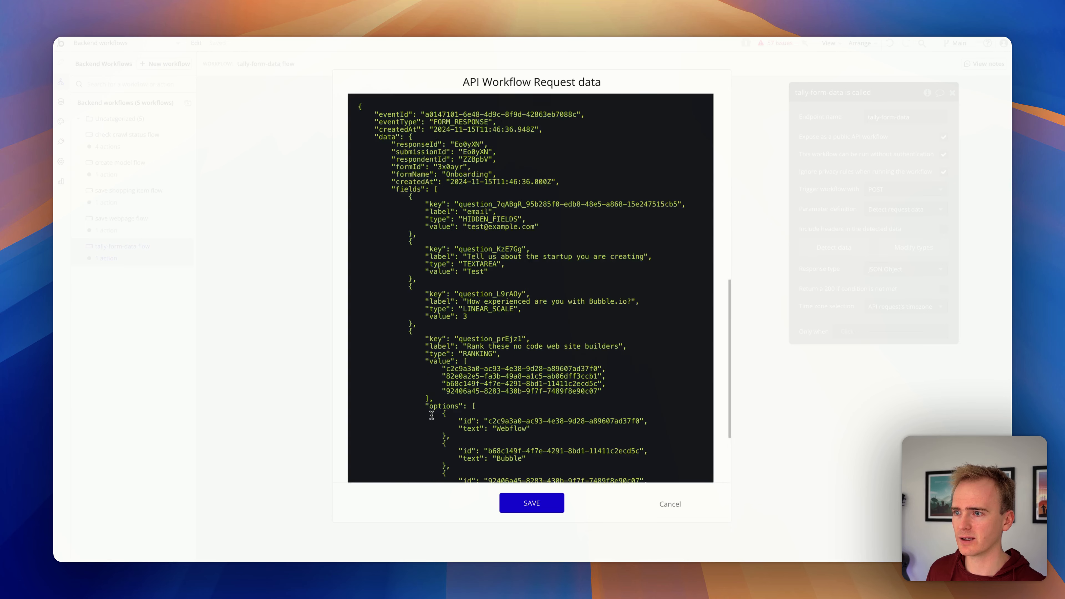
pyautogui.scroll(-5, 488, 310)
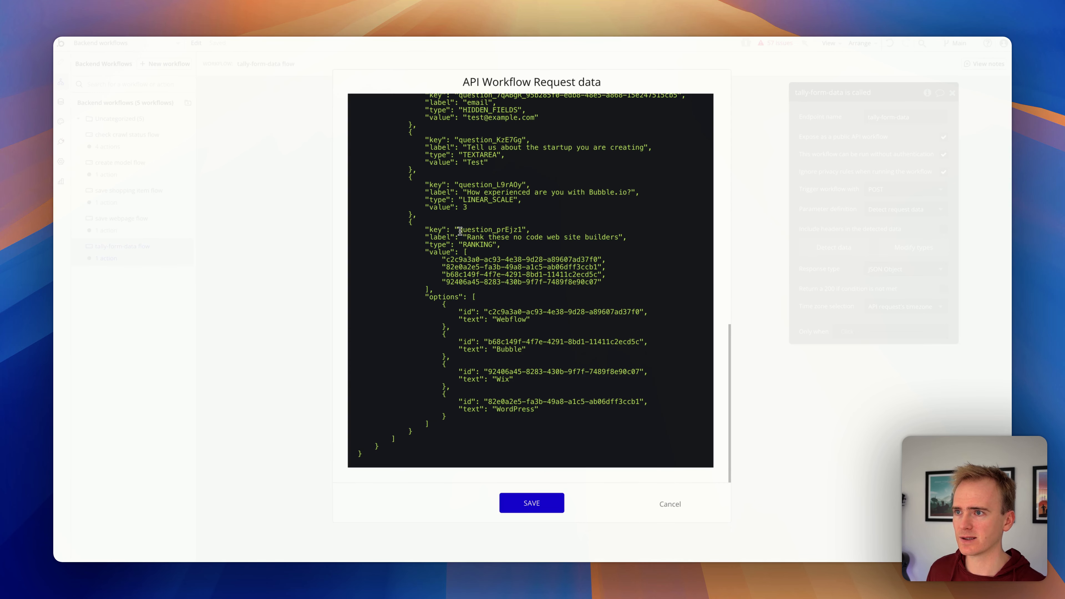
pyautogui.moveTo(460, 231); pyautogui.dragTo(523, 234)
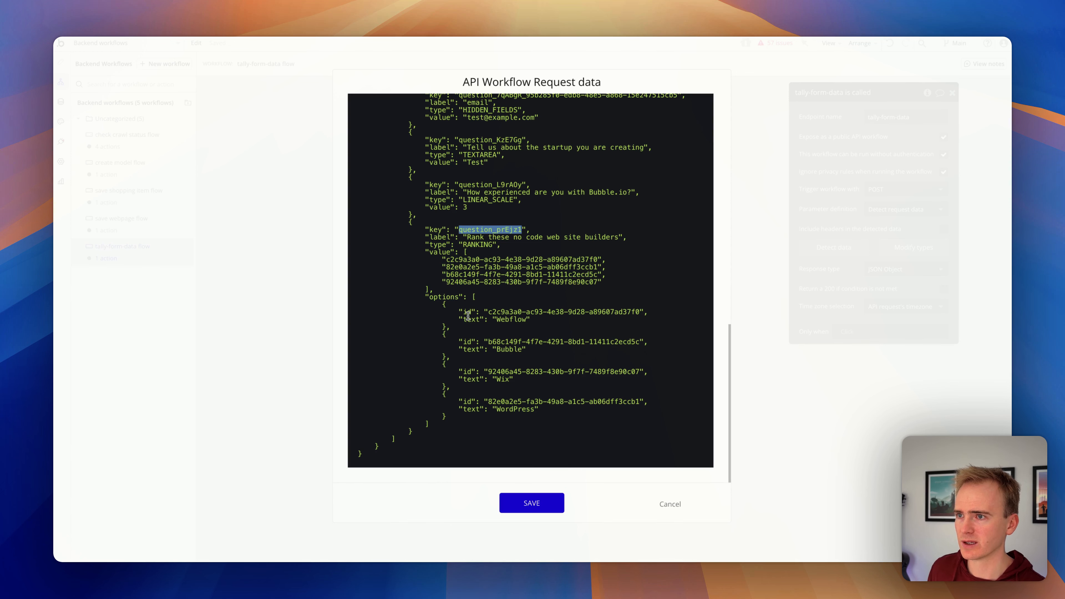
pyautogui.click(517, 509)
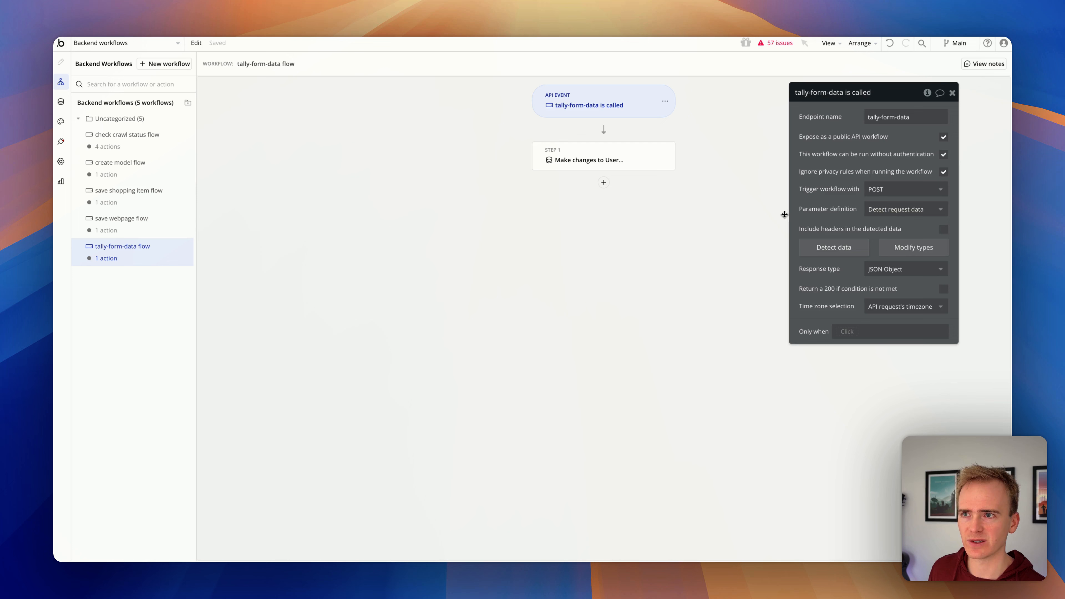
# In the Make changes to User action, make Preferred software set its list from Request Data's fields
pyautogui.click(647, 162)
pyautogui.click(860, 199)
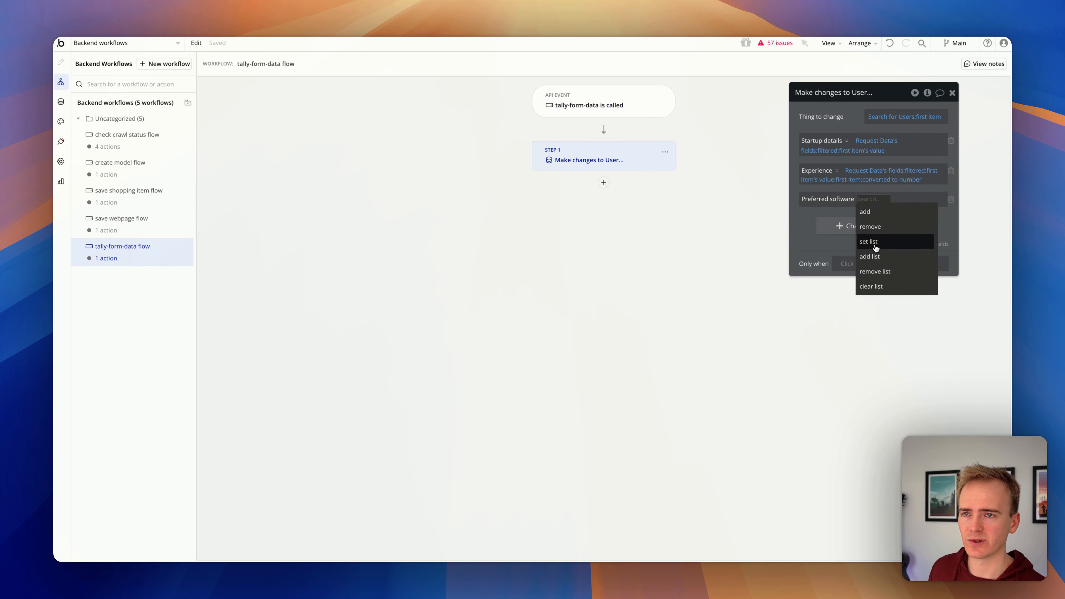
pyautogui.click(868, 241)
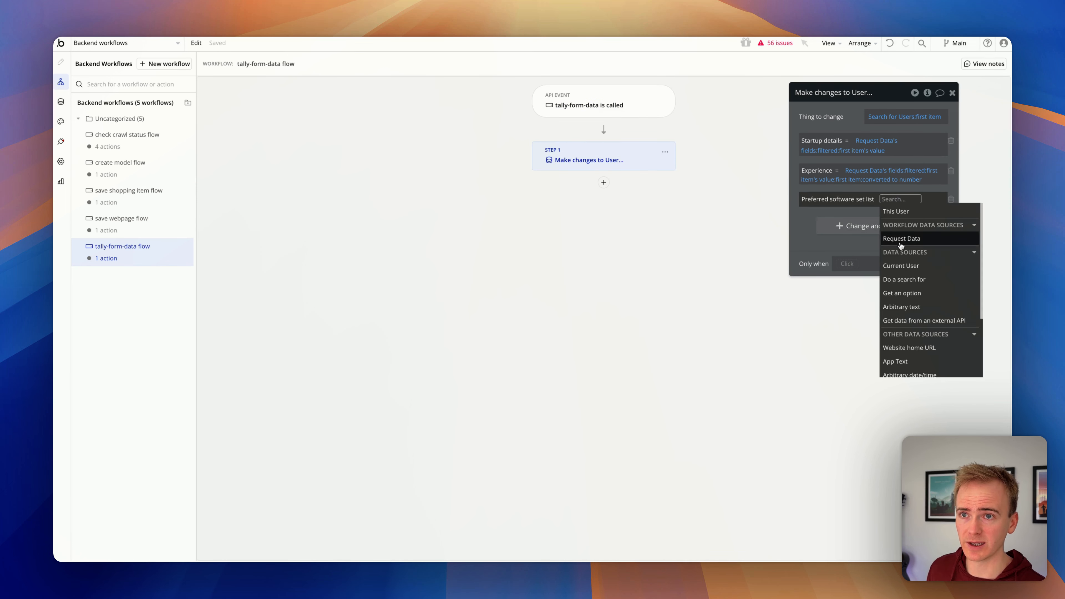
pyautogui.click(901, 240)
pyautogui.click(854, 358)
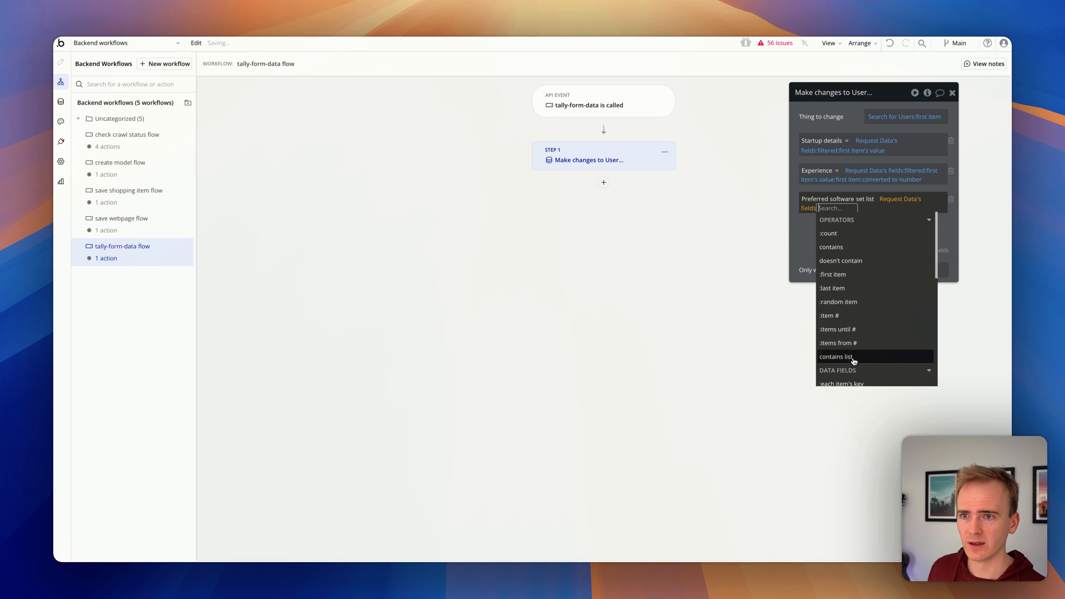
# Filter the fields in the Preferred software expression with the constraint key = question_prEjz1
pyautogui.write('fil')
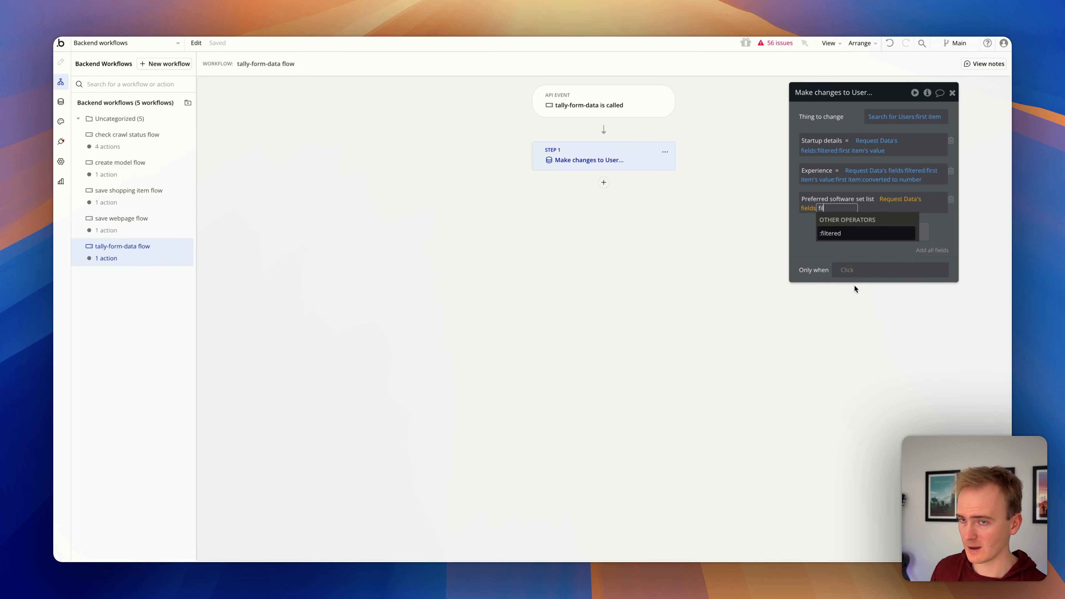
pyautogui.click(841, 232)
pyautogui.click(680, 119)
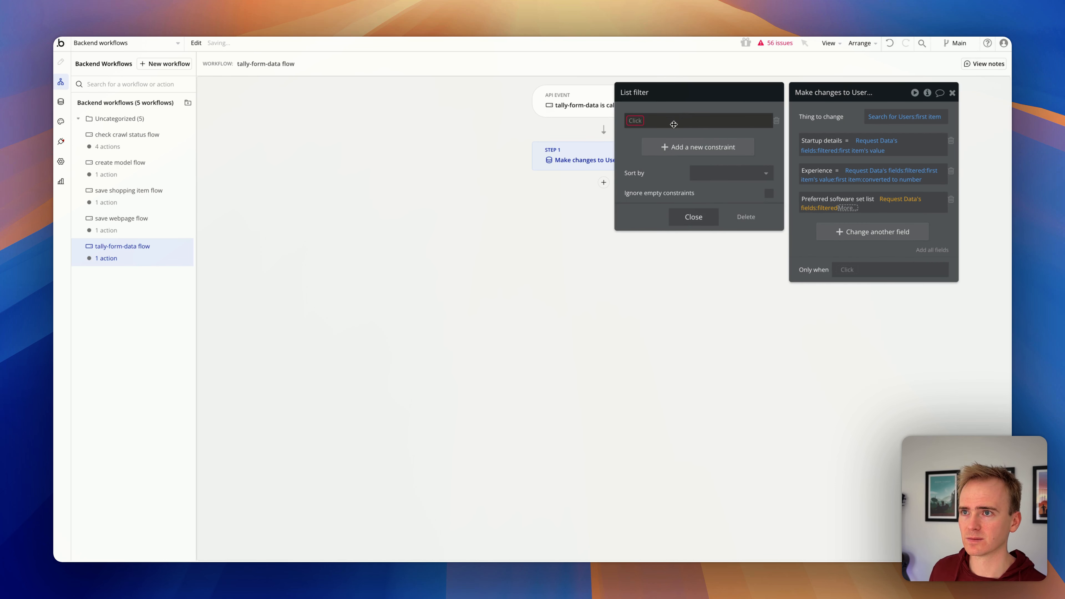
pyautogui.click(645, 121)
pyautogui.click(648, 127)
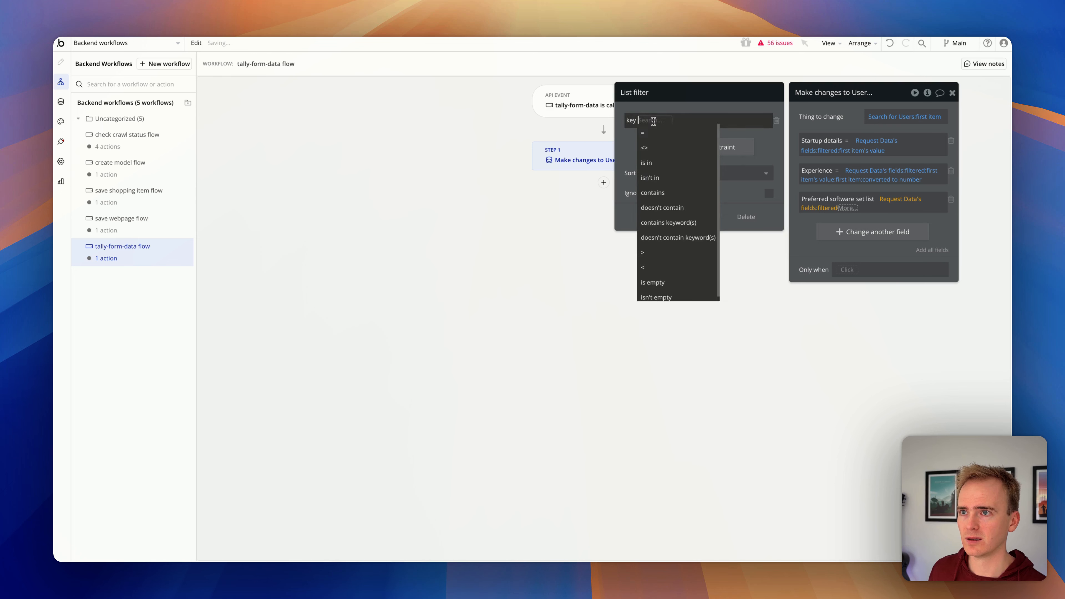
pyautogui.click(651, 128)
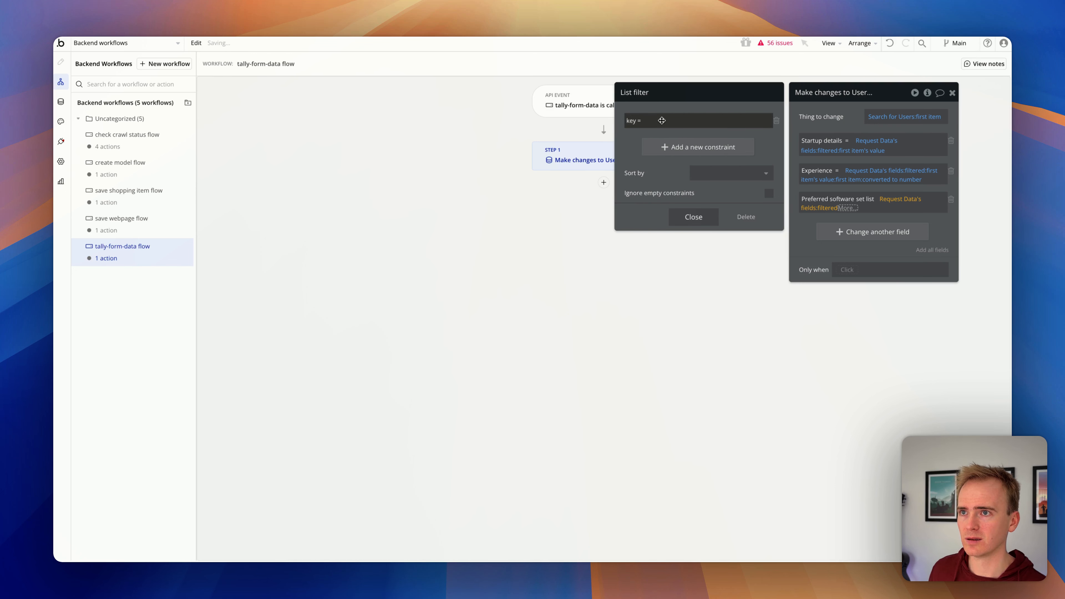
pyautogui.click(645, 120)
pyautogui.press('super+v')
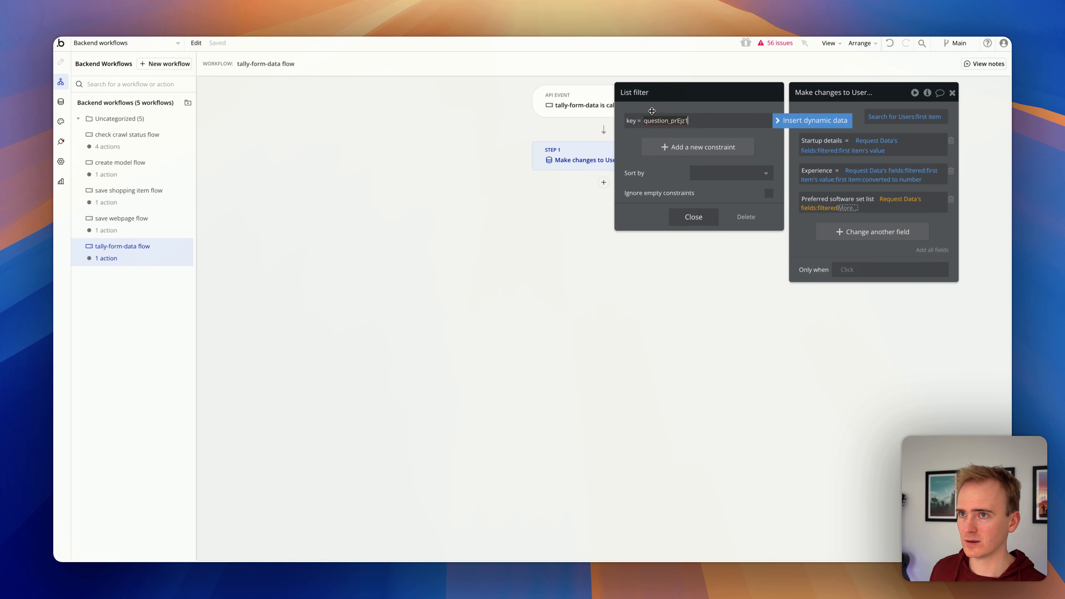
pyautogui.click(704, 217)
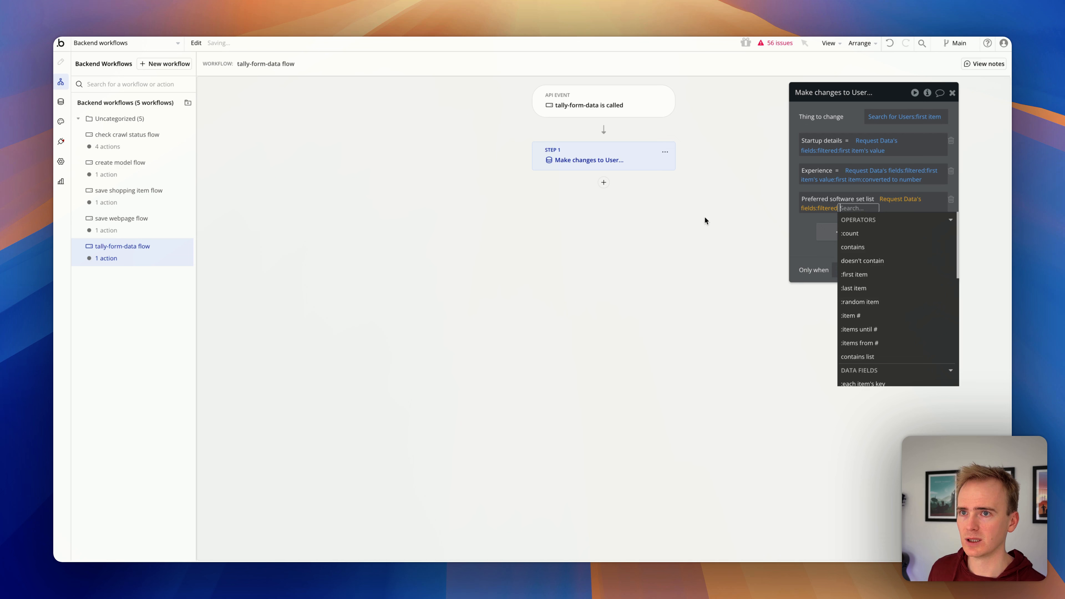
# Complete the Preferred software expression with the filtered list's first item's options and each item's text
pyautogui.click(875, 275)
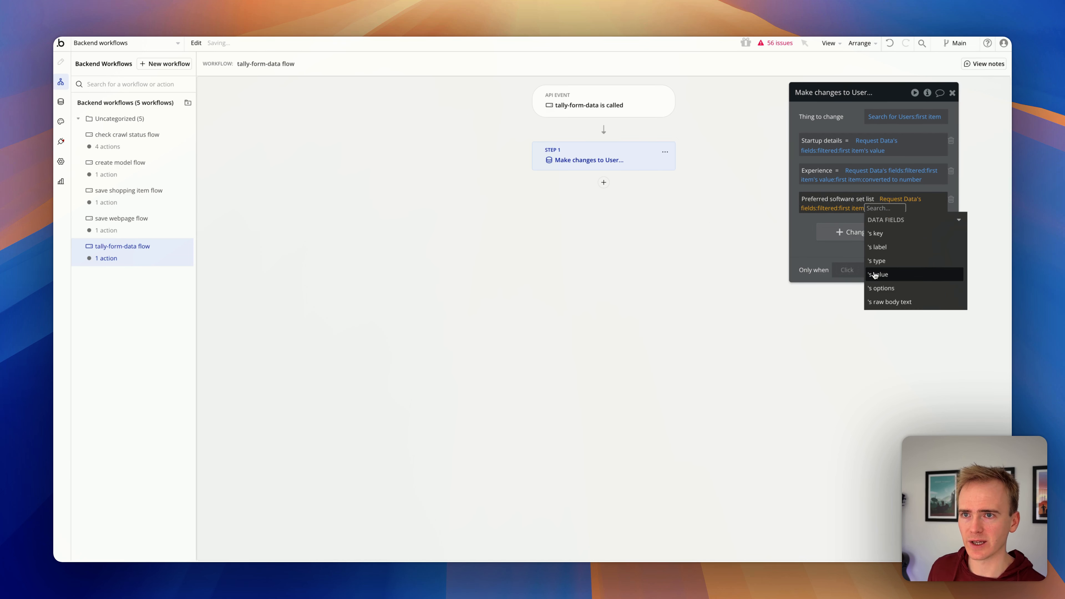
pyautogui.click(916, 288)
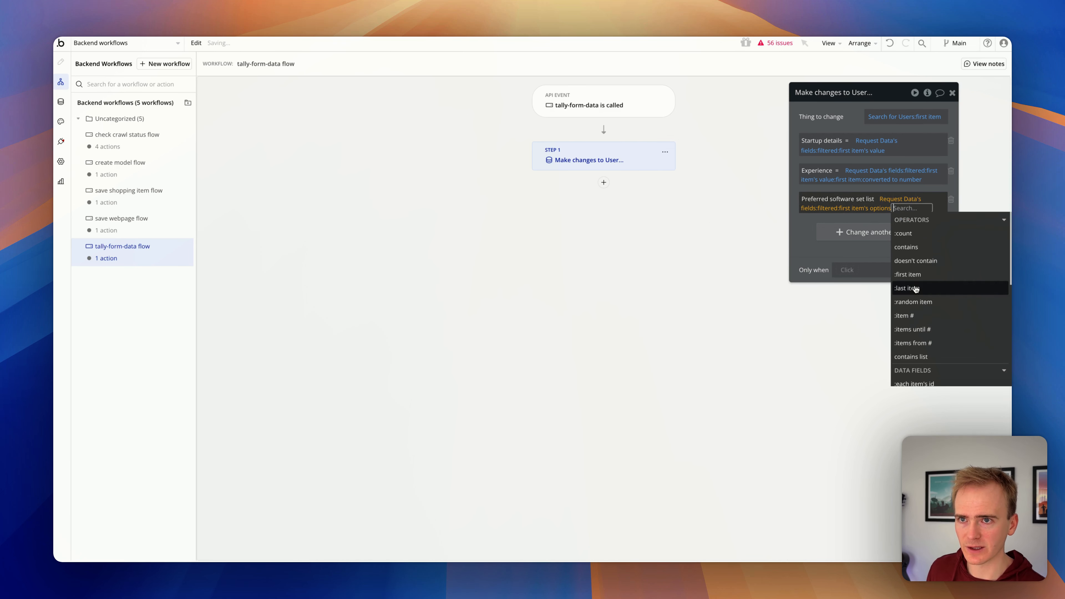
pyautogui.scroll(-5, 922, 298)
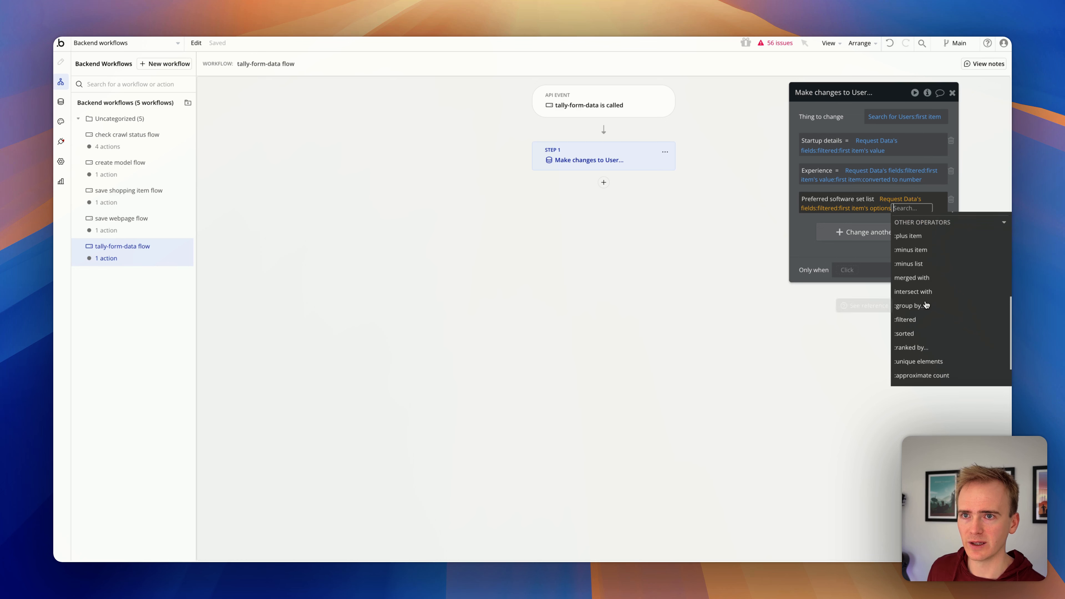
pyautogui.scroll(3, 928, 294)
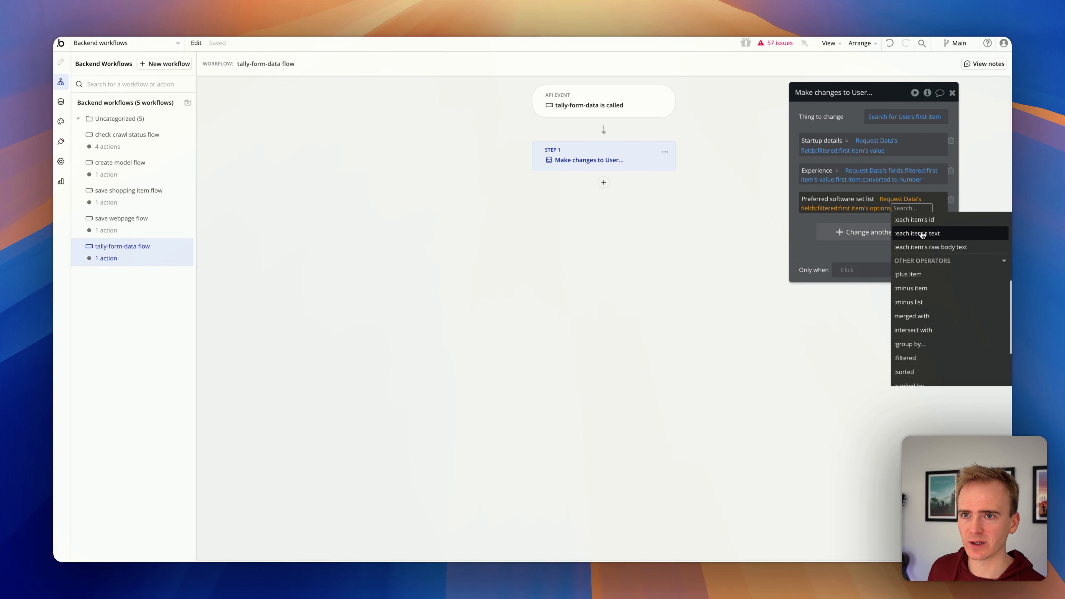
pyautogui.click(923, 233)
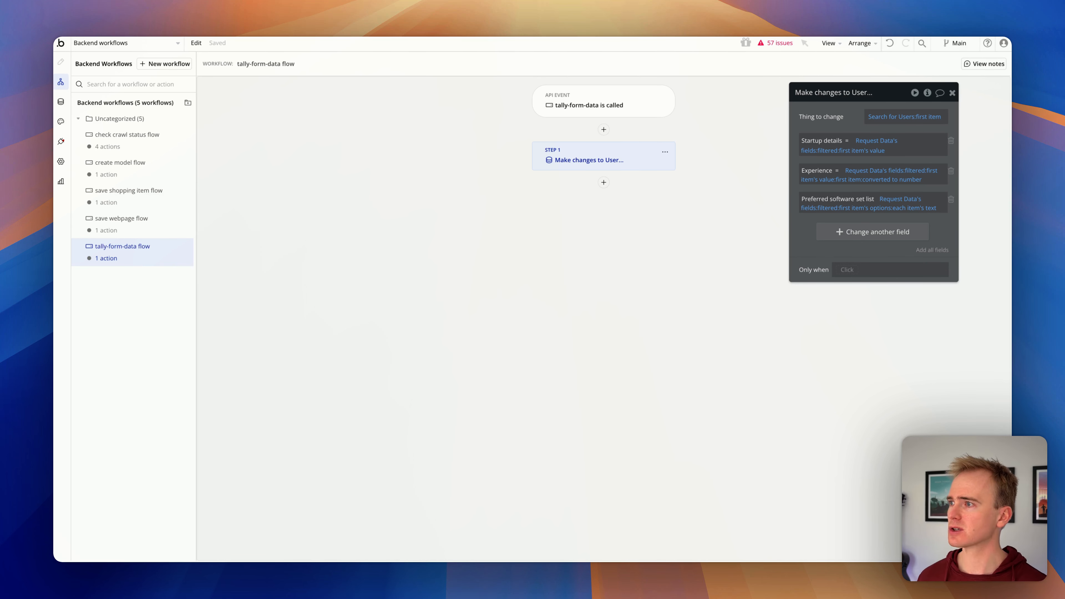
# Switch to the Onboarding form in Tally and look through its integrations, sharing and form settings
pyautogui.hotkey('ctrl', 'Tab')
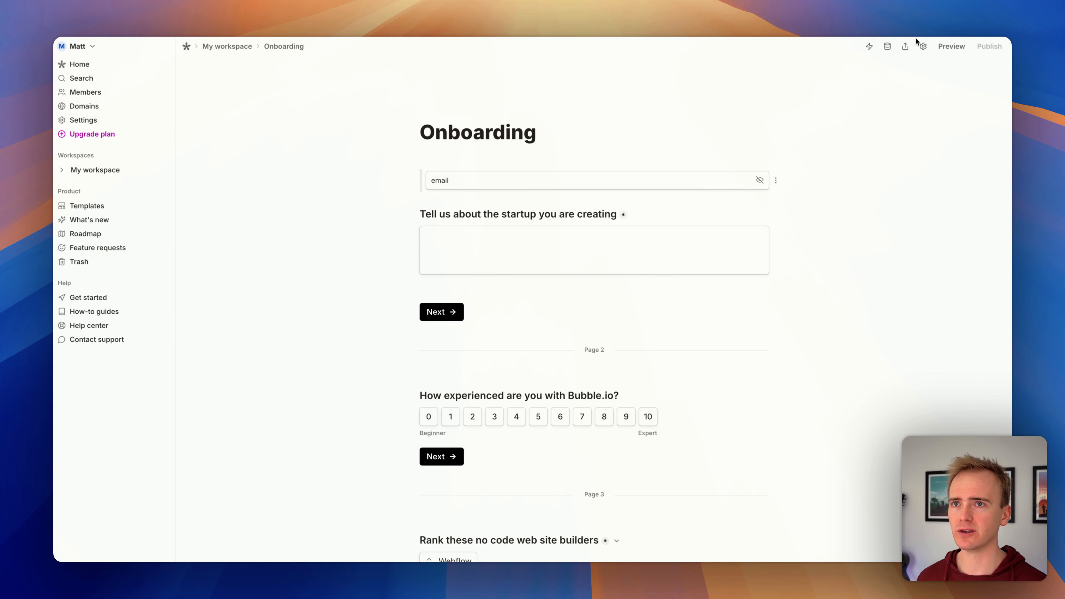
pyautogui.click(923, 46)
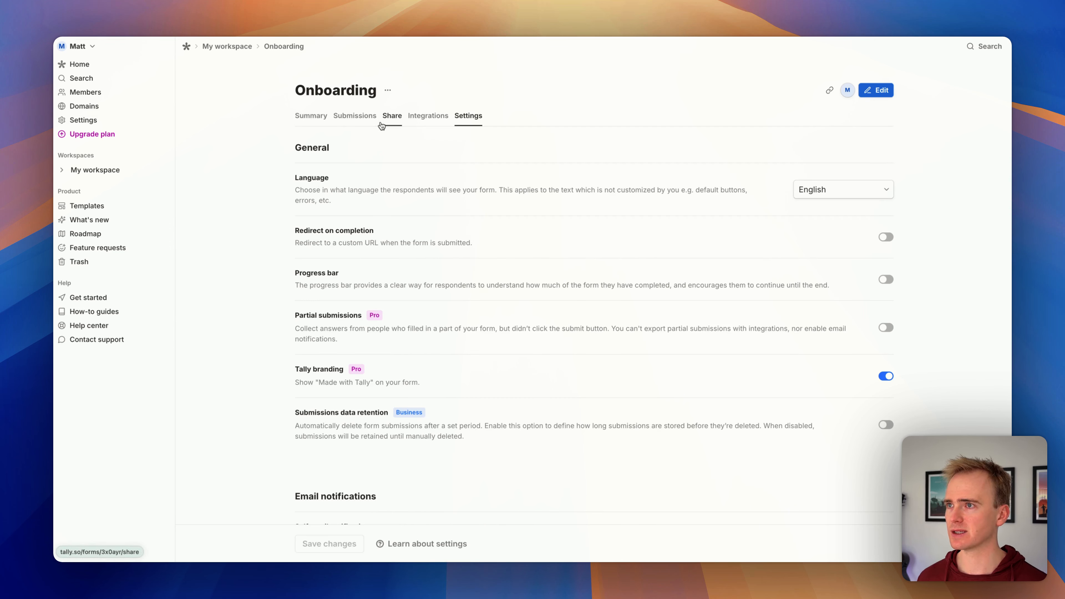
pyautogui.click(430, 120)
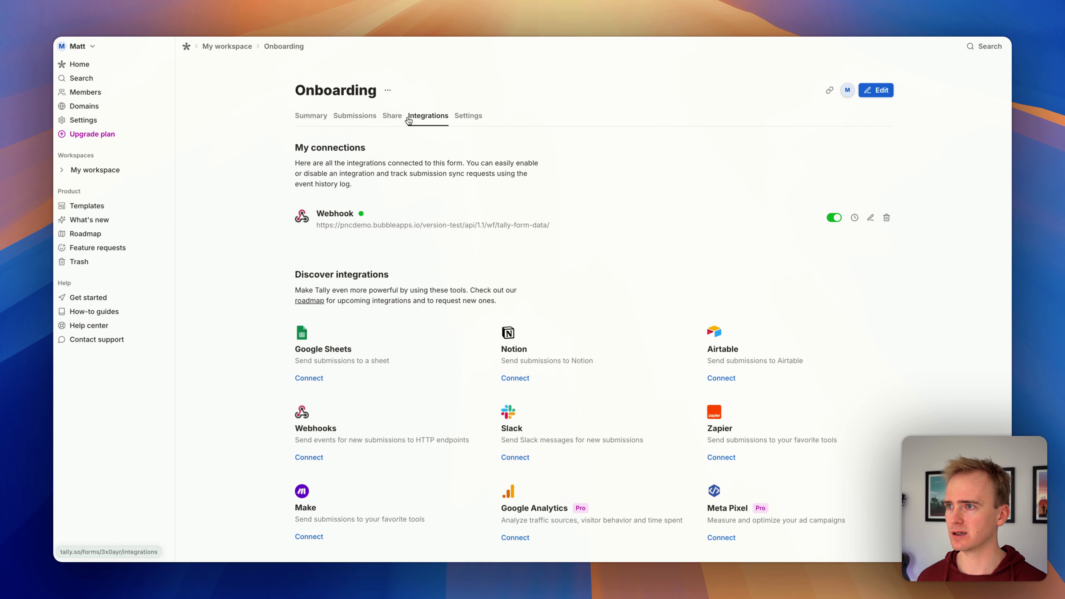
pyautogui.click(392, 115)
pyautogui.click(481, 115)
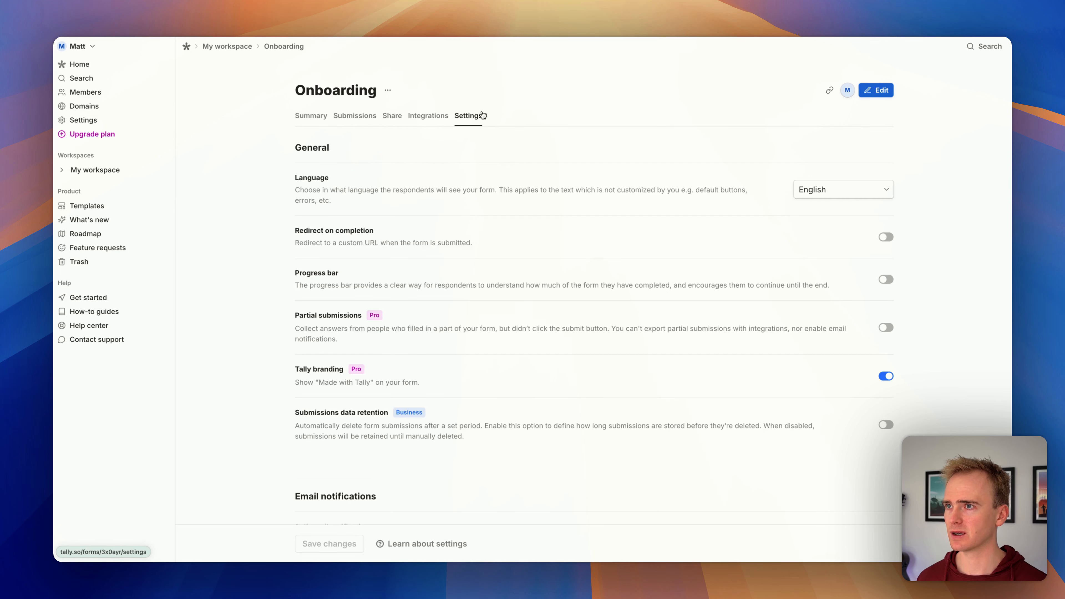
pyautogui.scroll(-6, 566, 260)
pyautogui.scroll(5, 568, 246)
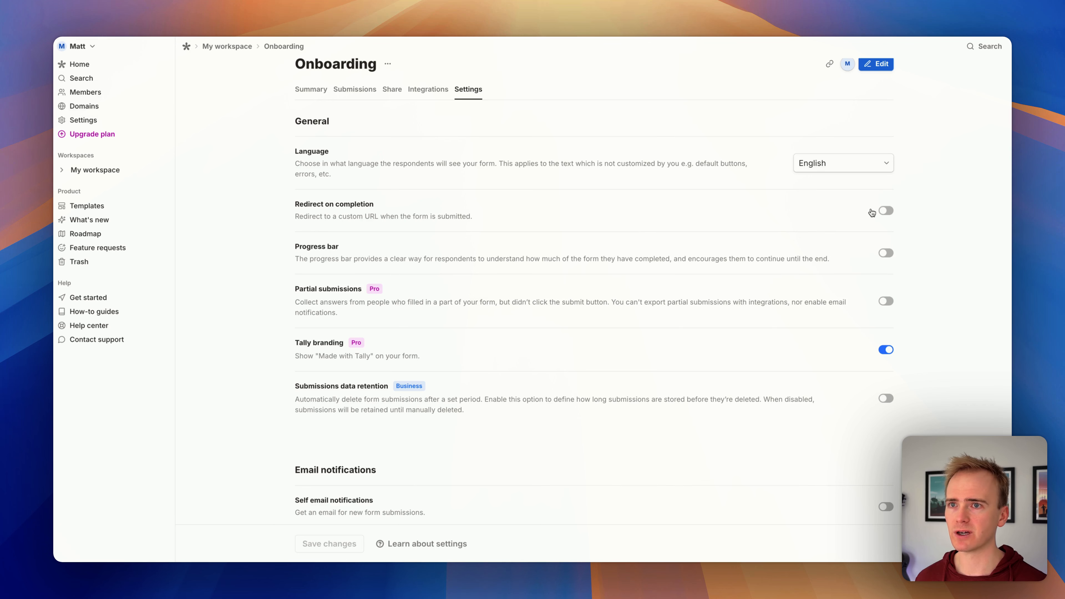
# Try out the form's redirect on completion with the list of mentionable fields for its URL, and turn the redirect off again
pyautogui.click(880, 212)
pyautogui.click(709, 246)
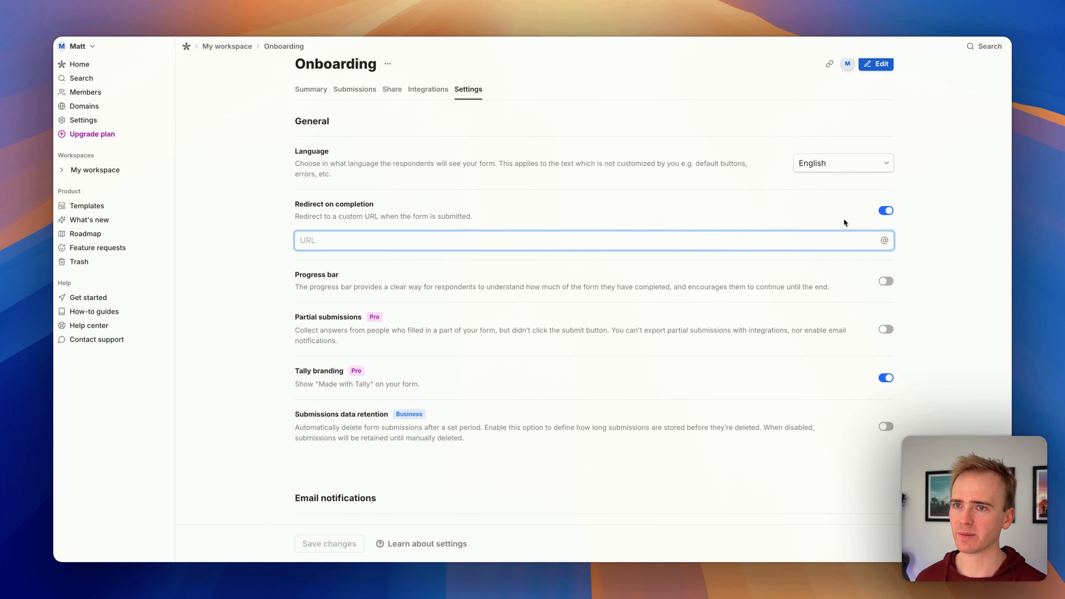
pyautogui.click(885, 240)
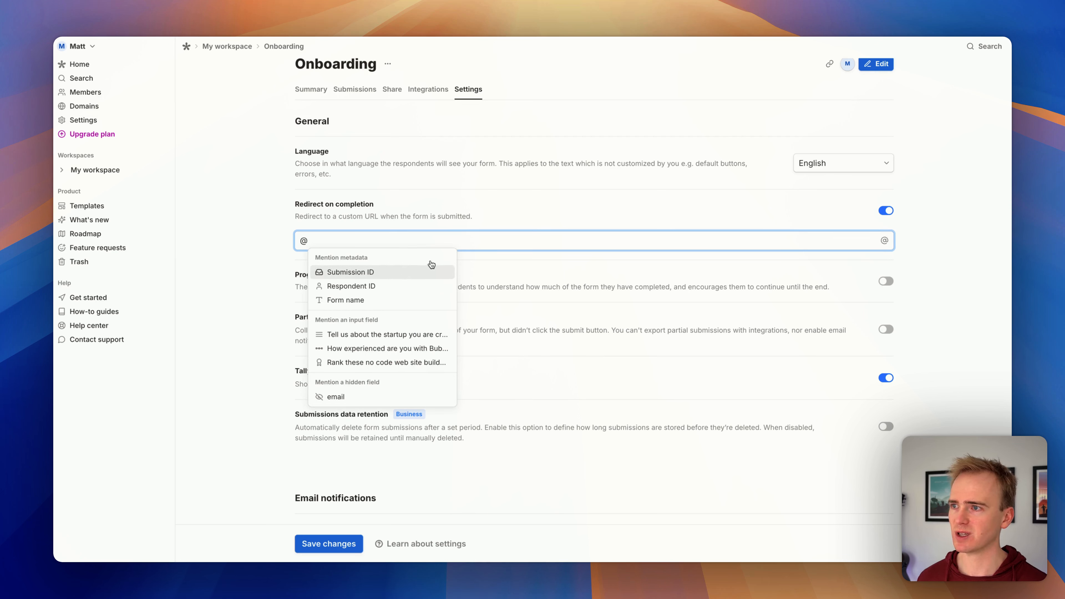
pyautogui.click(515, 198)
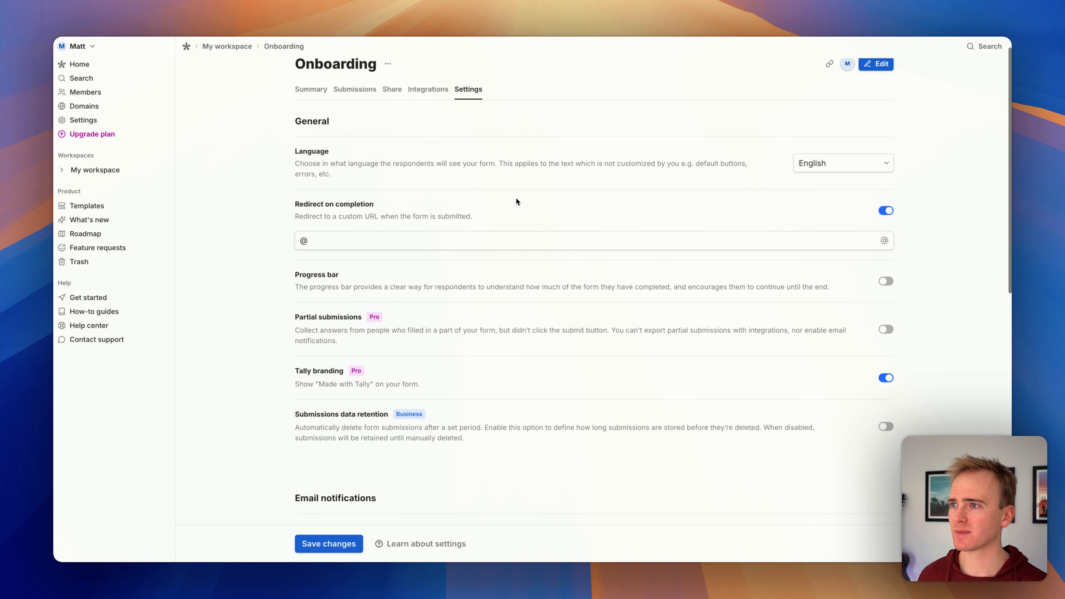
pyautogui.click(893, 211)
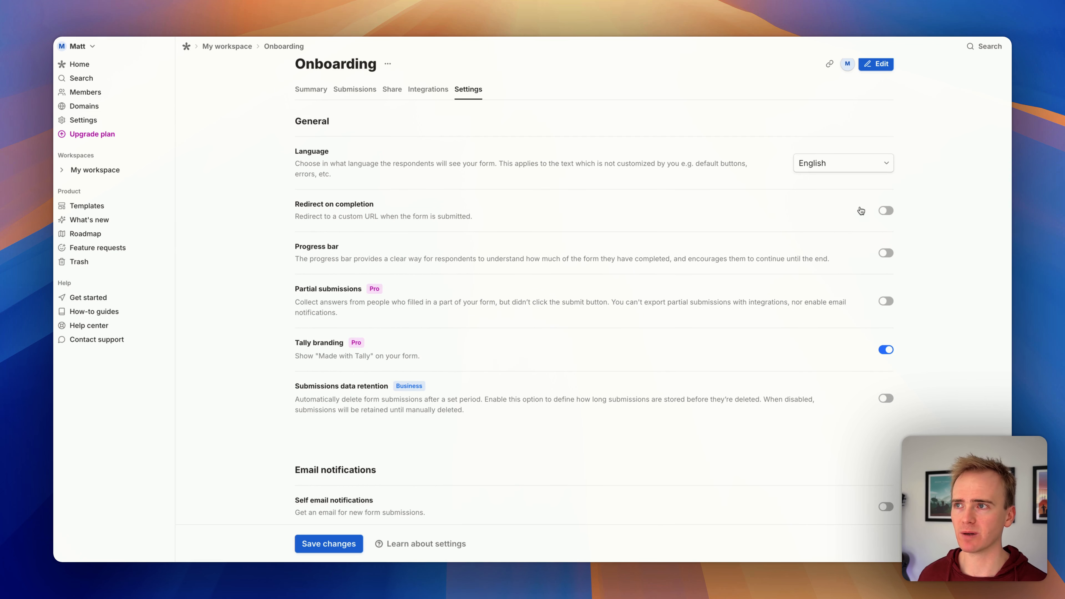
# Examine the request payload of the latest event in the form's webhook events log, and close the log
pyautogui.click(427, 93)
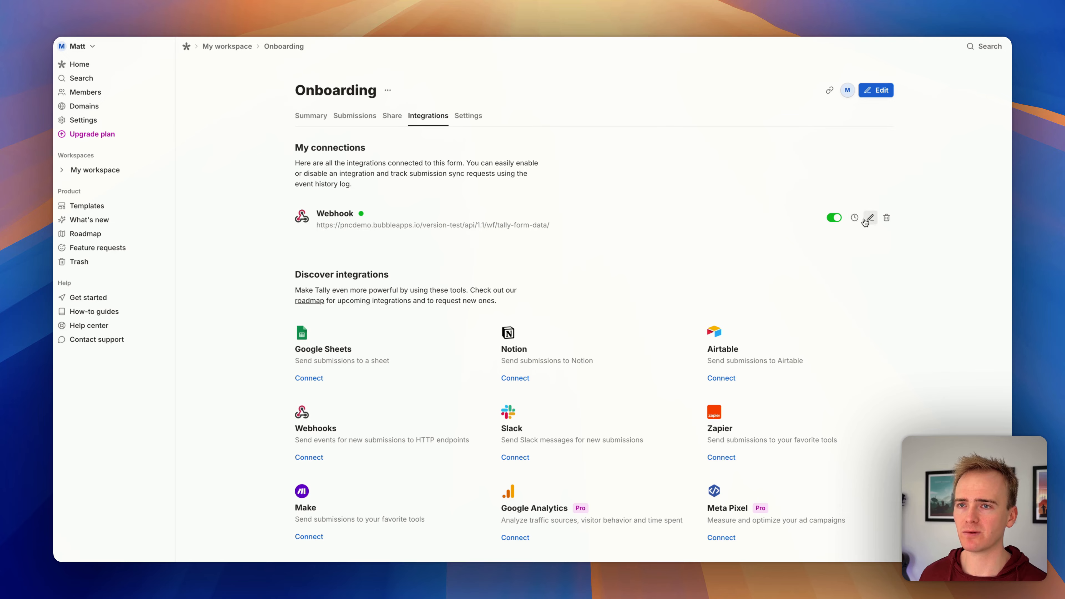
pyautogui.click(854, 218)
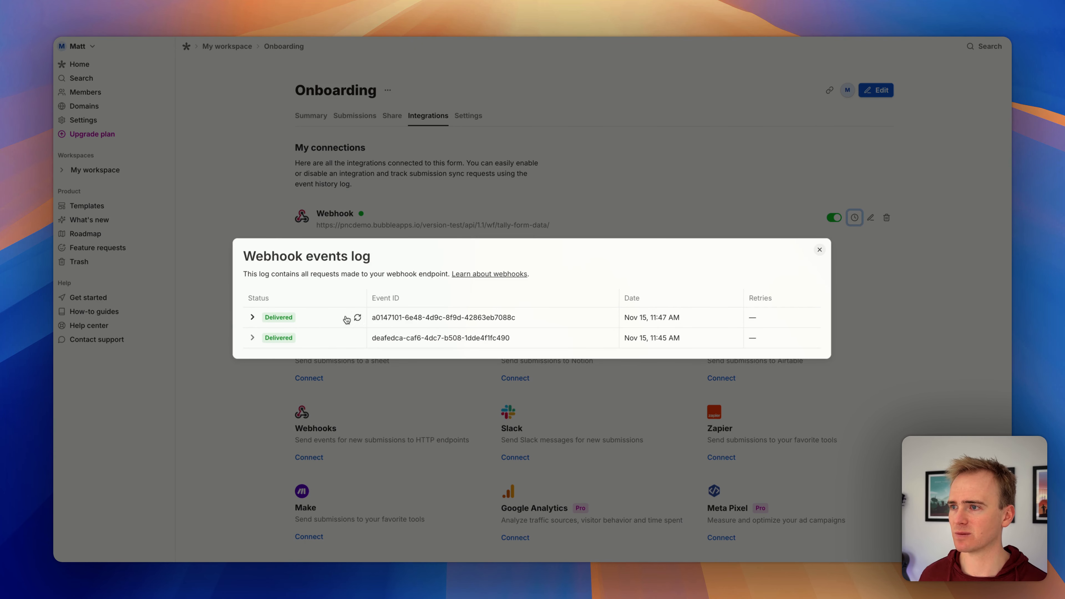
pyautogui.click(254, 318)
pyautogui.scroll(-10, 260, 321)
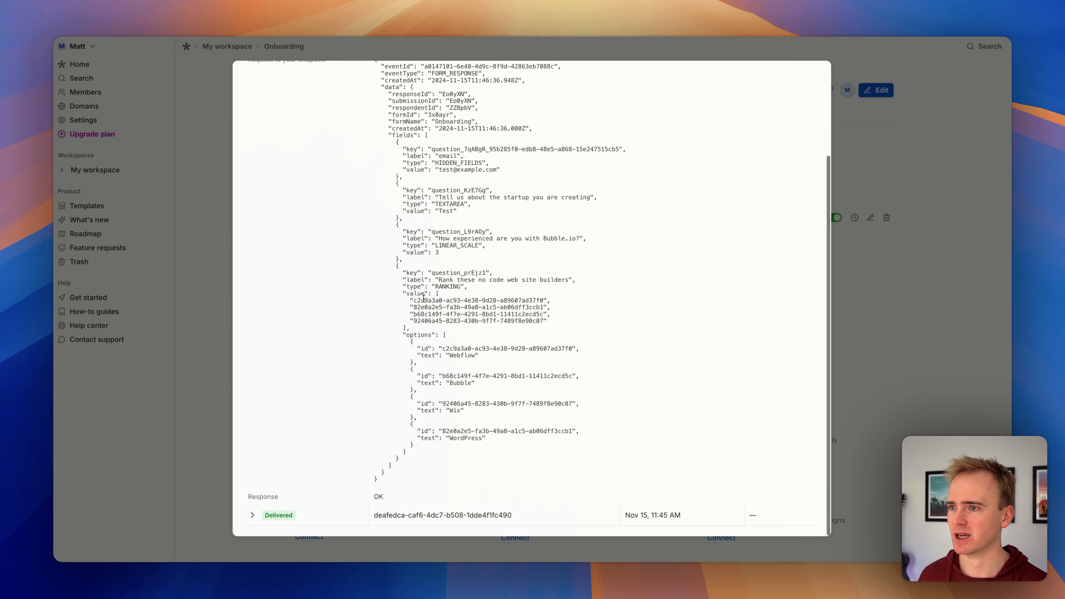
pyautogui.scroll(10, 745, 145)
pyautogui.click(820, 72)
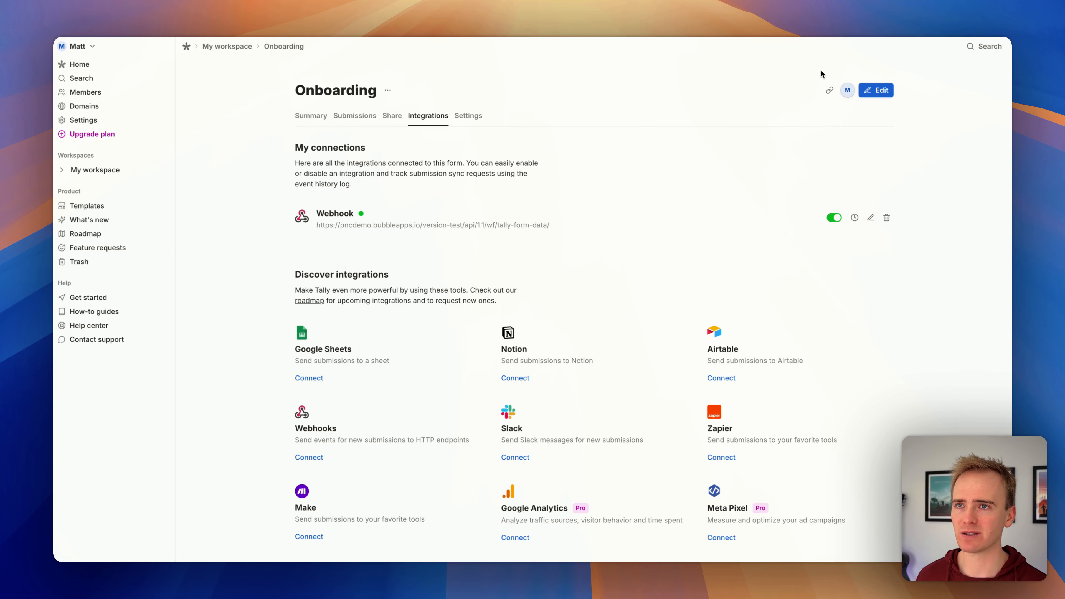